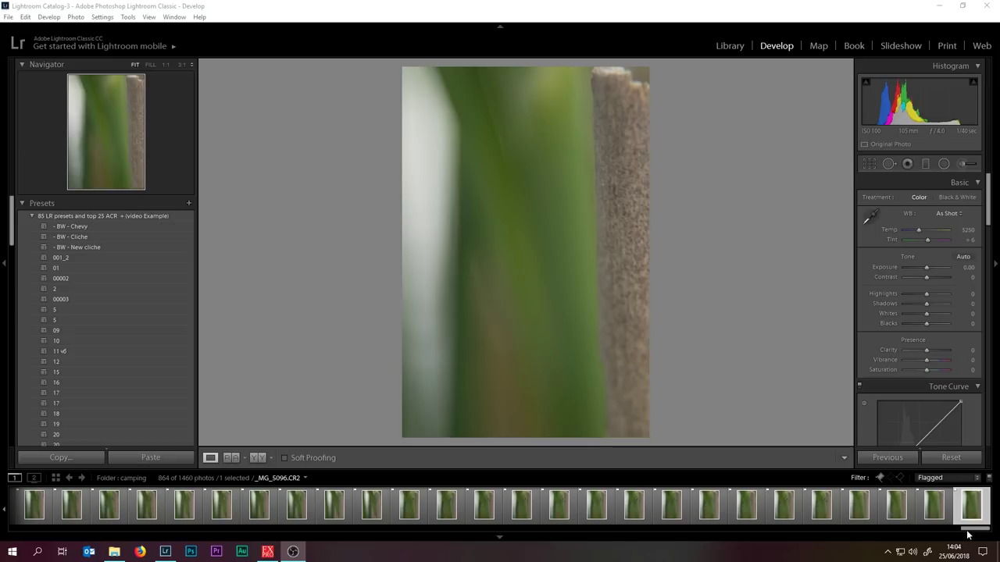
Open the first photo in the folder and reject its soft grass frames
drag(969, 532, 24, 529)
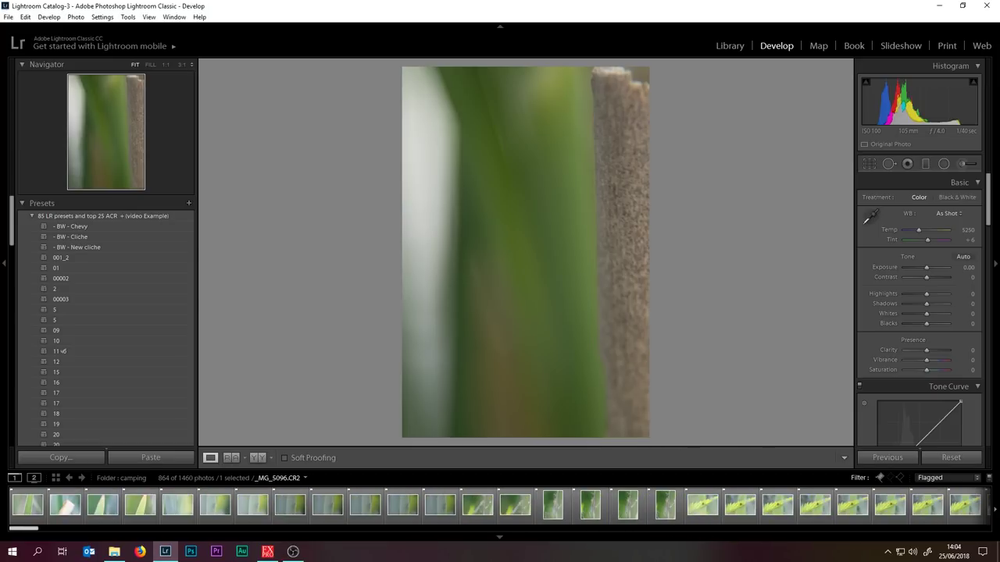
click(28, 513)
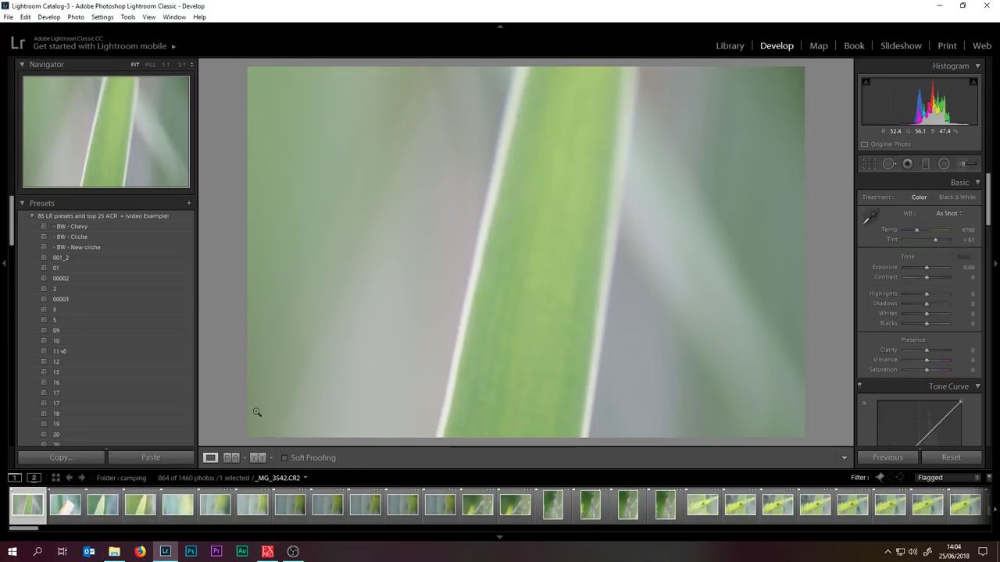
key(x)
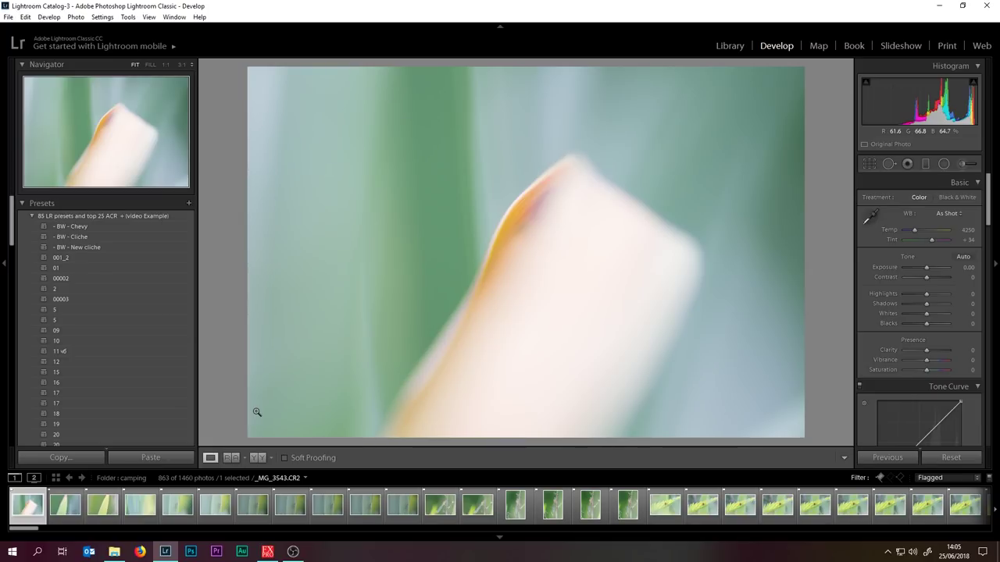
key(x)
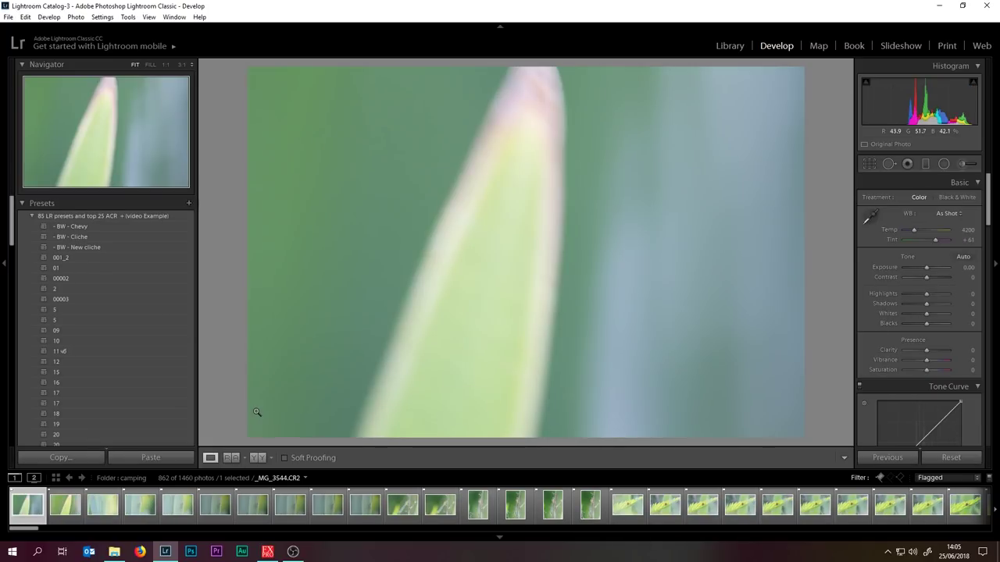
Reject the remaining blurry grass frames and check _MG_3548's insect head at 1:1
key(x)
key(x)
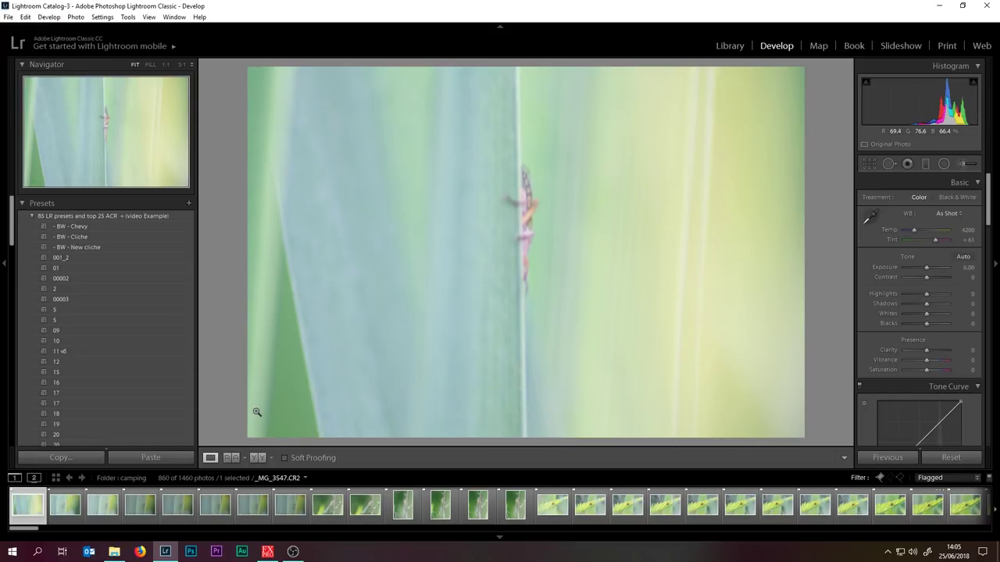
key(x)
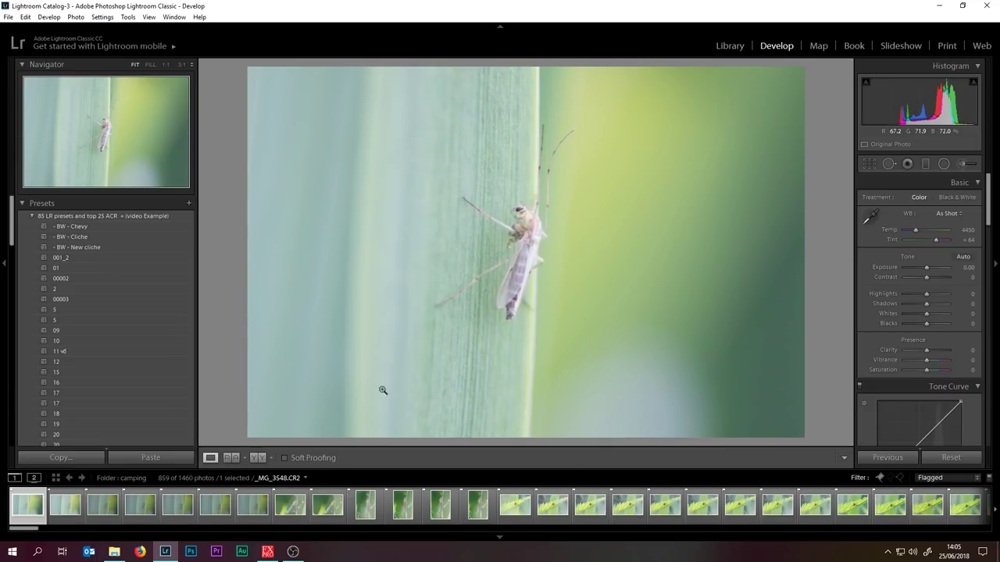
click(522, 215)
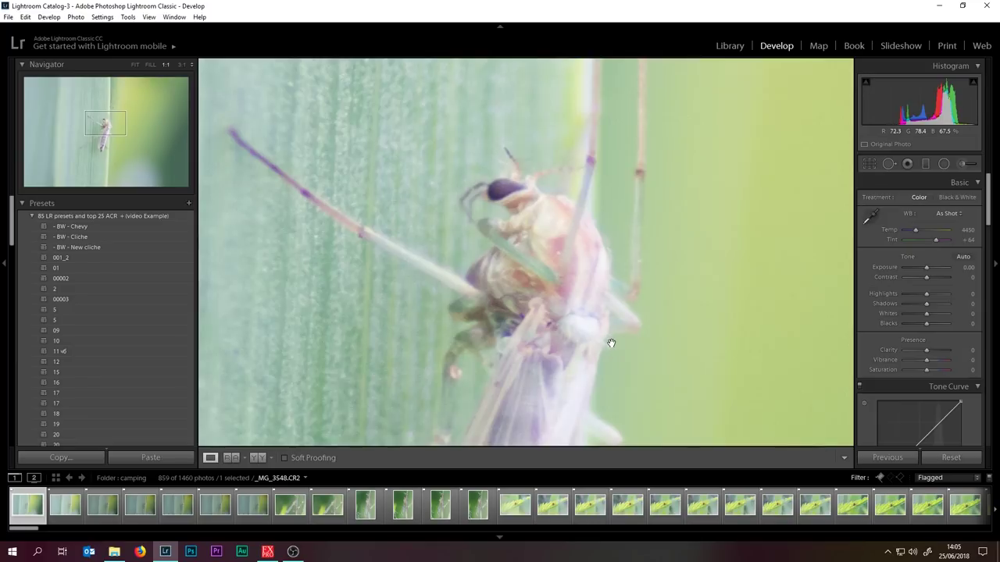
Return to Fit, step through the insect frames, and reject the soft first one
click(524, 235)
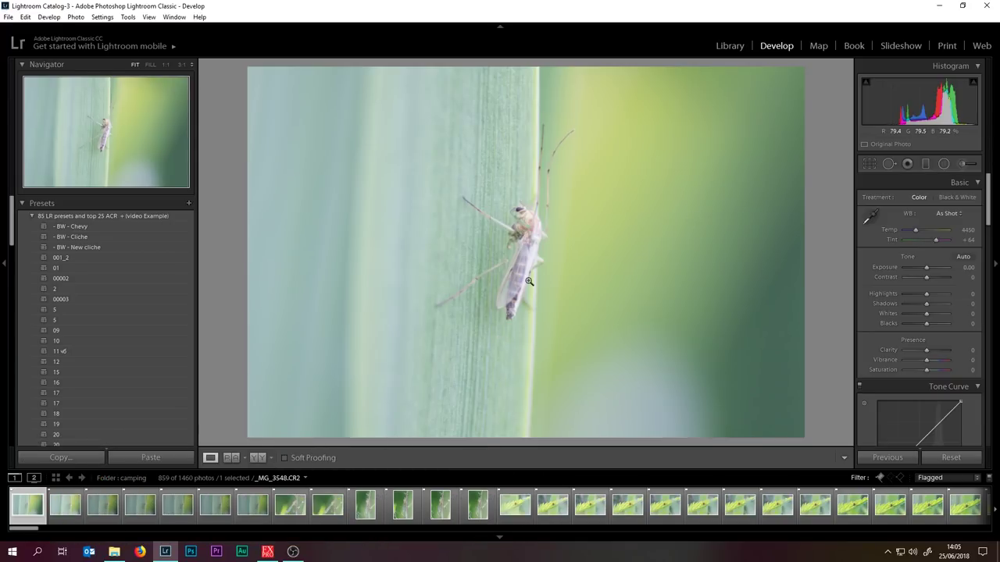
key(Right)
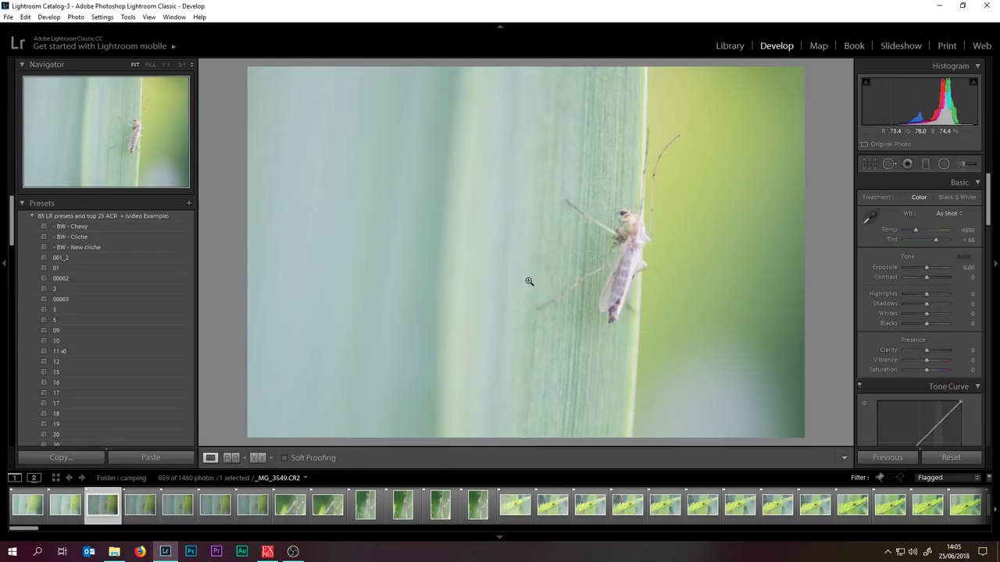
key(Right)
key(Left)
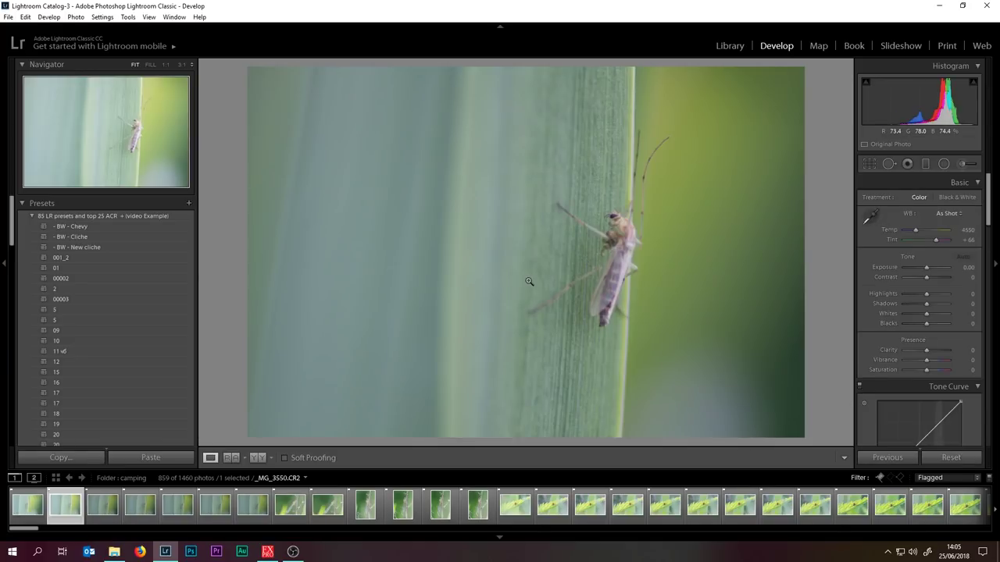
key(Left)
key(x)
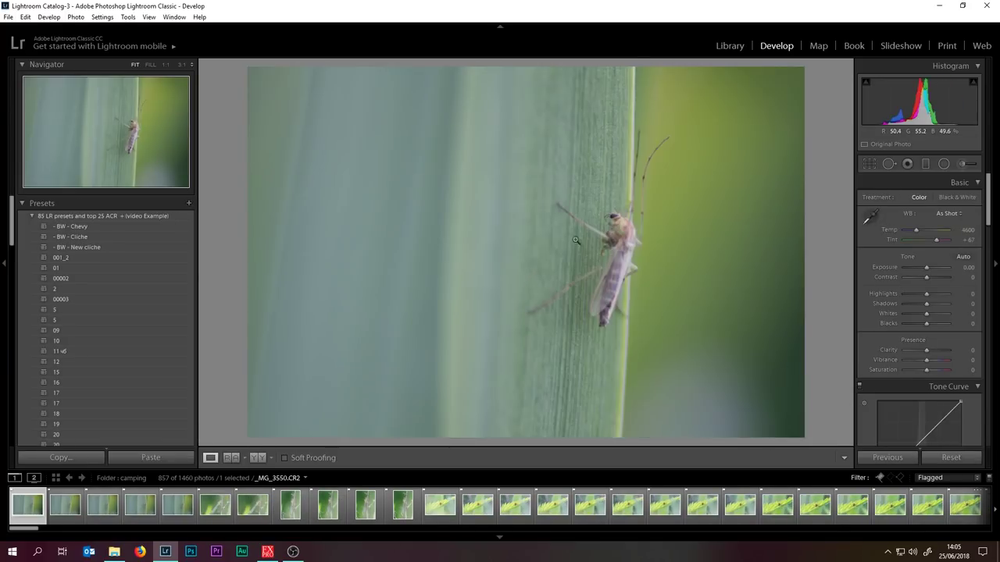
Check the insect's sharpness at 1:1 and reject two more soft frames
click(613, 285)
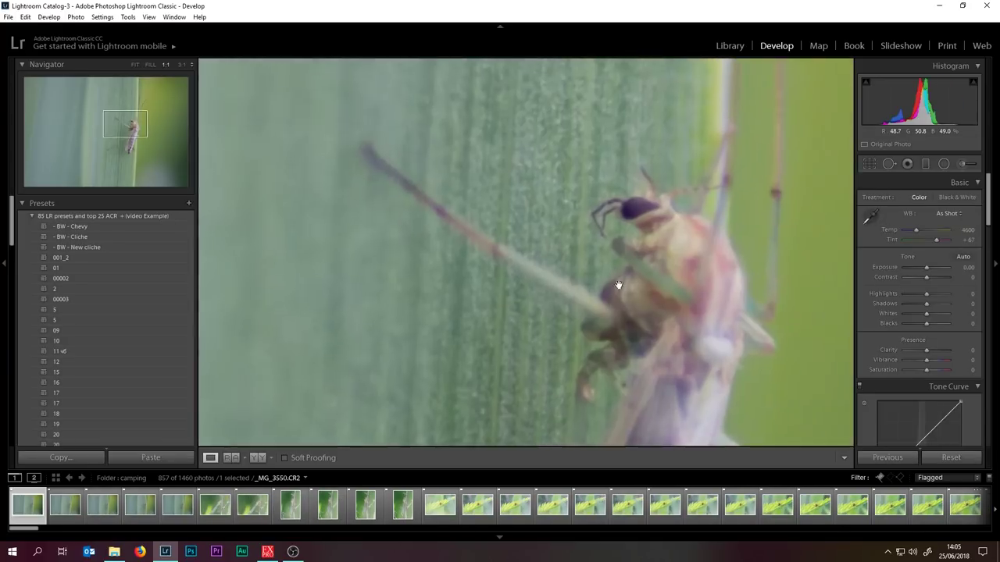
click(671, 253)
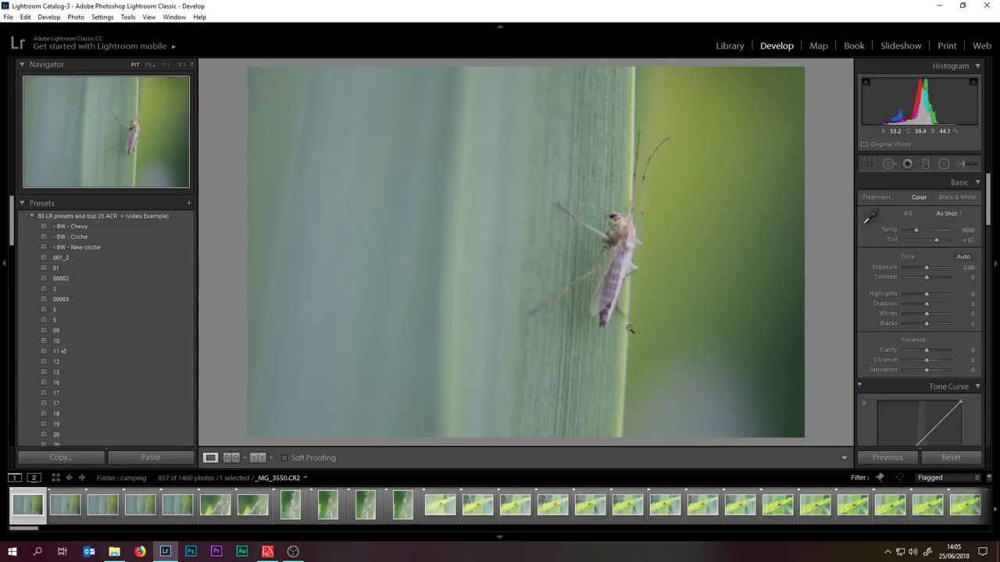
key(x)
key(x)
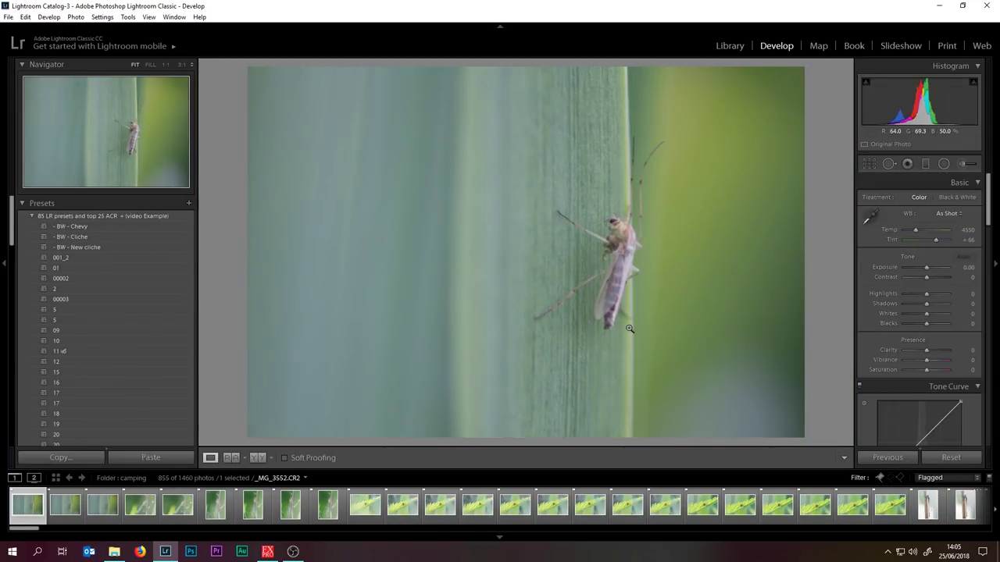
key(x)
key(x)
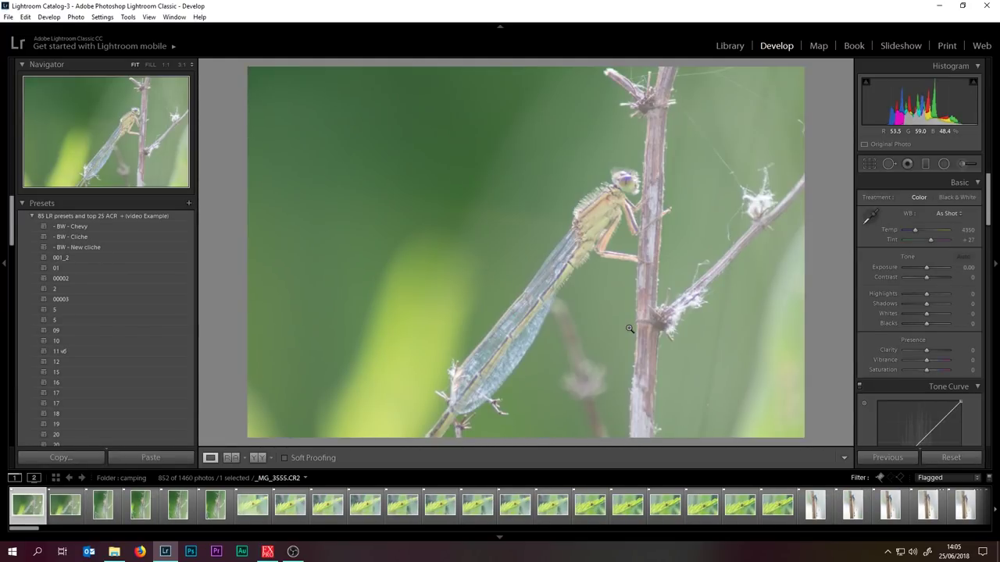
Inspect the damselfly's wing, thorax and legs at 1:1, then return to Fit
click(503, 315)
drag(581, 333, 601, 139)
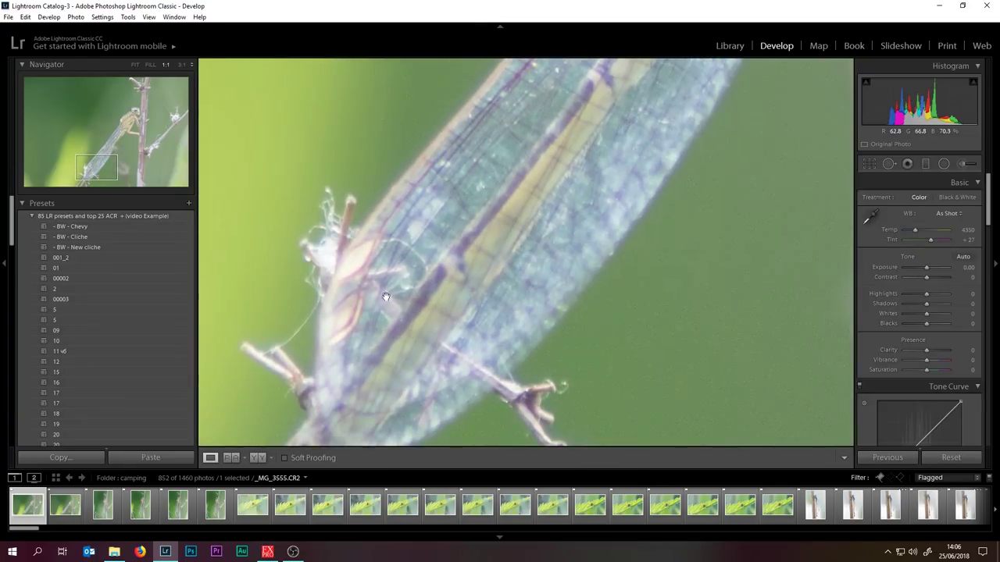
drag(483, 228, 381, 336)
click(463, 278)
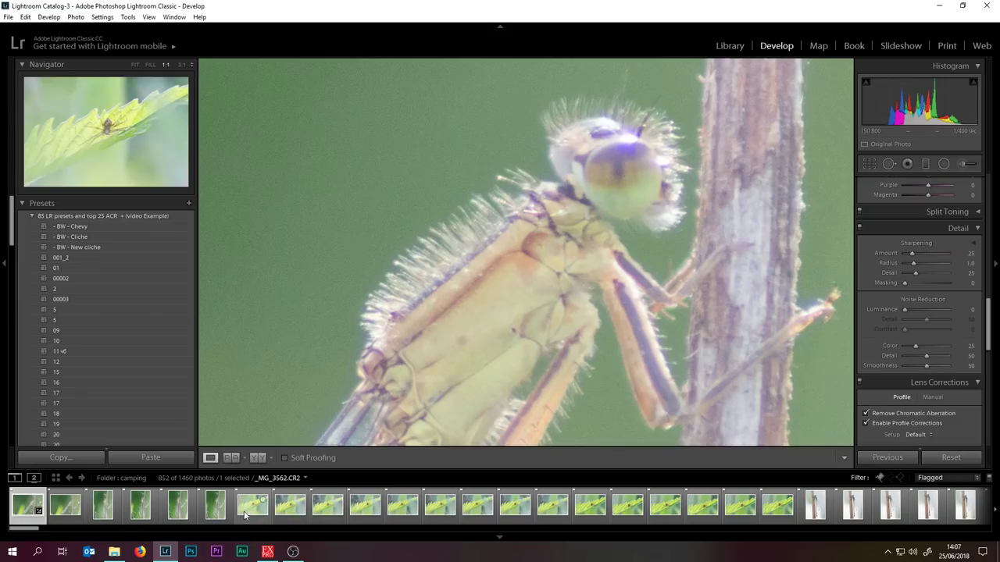
Check the spider-on-leaf photo's sharpness at 1:1 and return to Fit
click(244, 514)
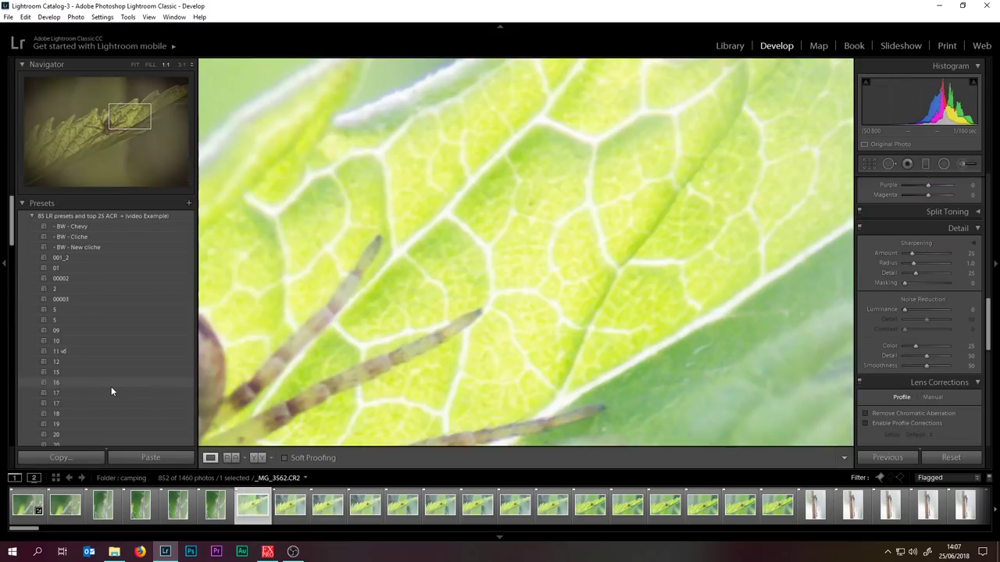
click(553, 285)
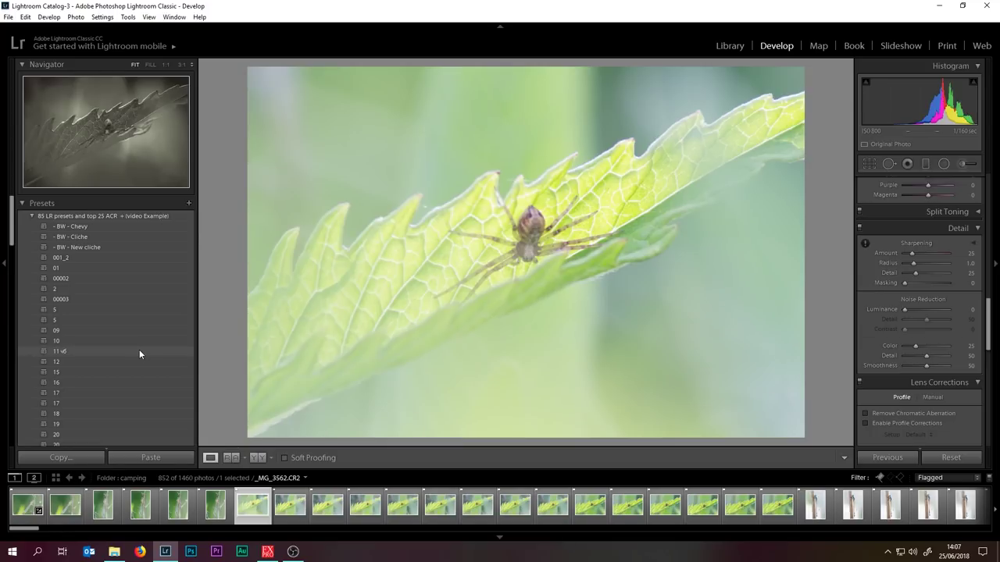
click(551, 228)
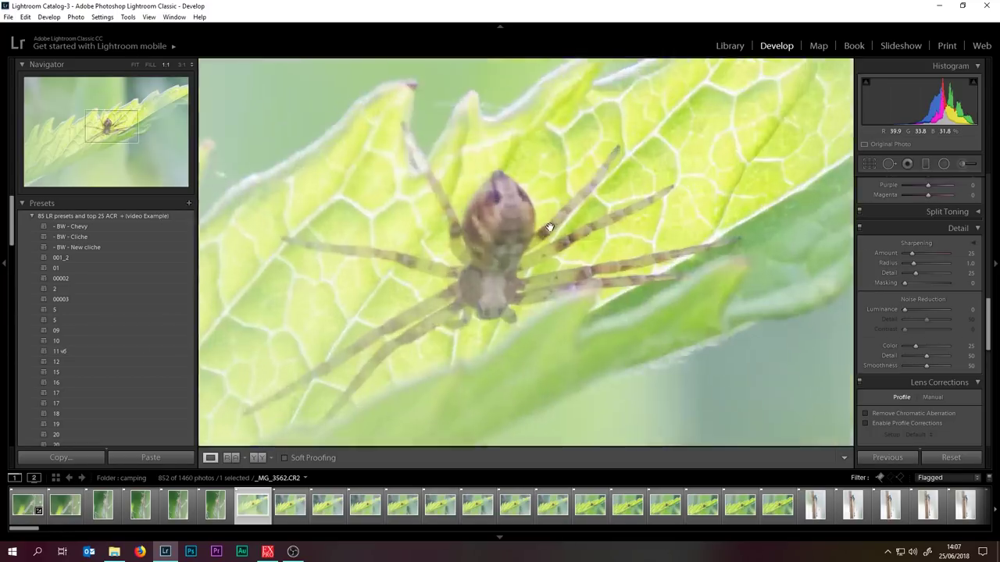
click(469, 232)
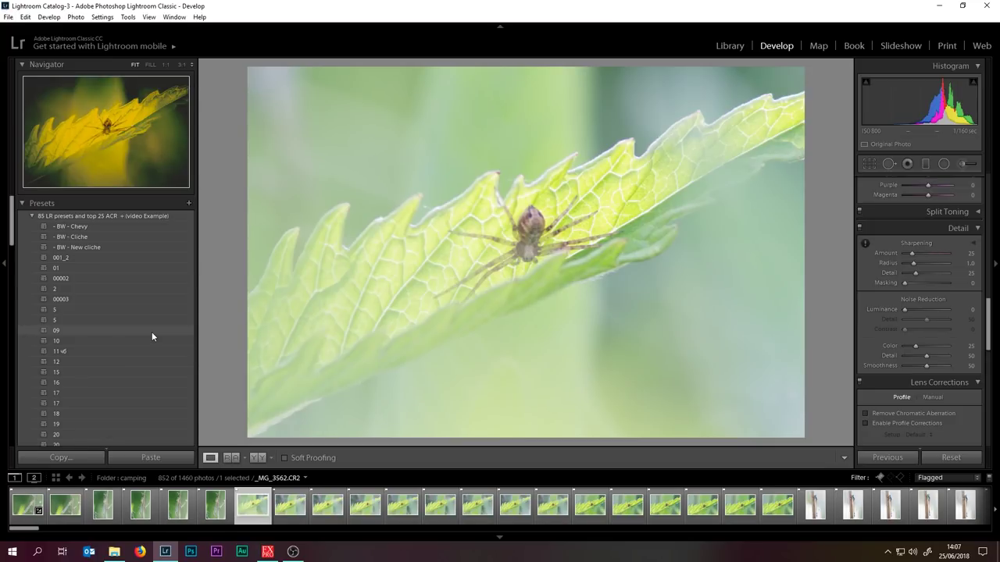
Select the earlier soft damselfly frames and reject them, leaving 847 photos
key(Right)
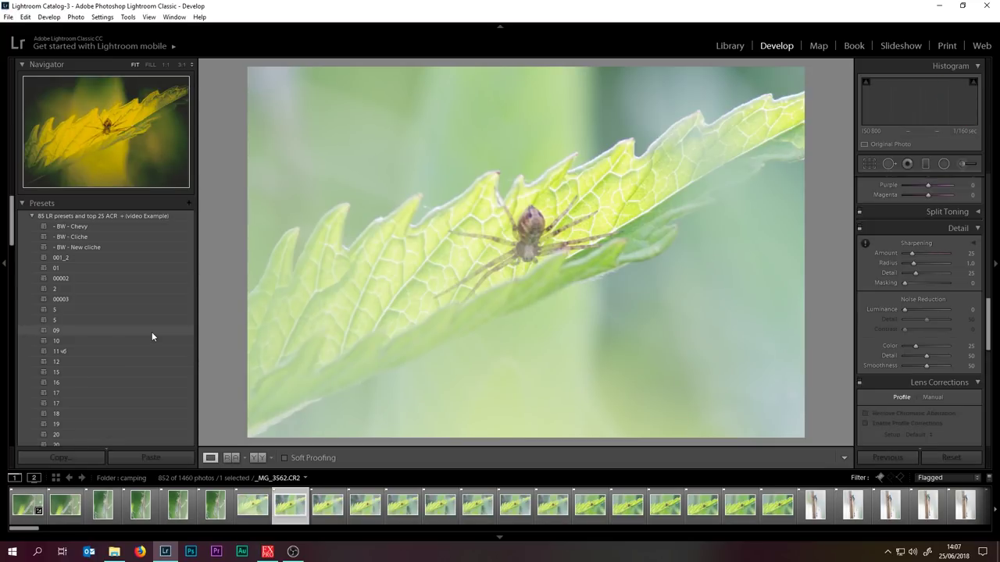
key(Right)
key(Left)
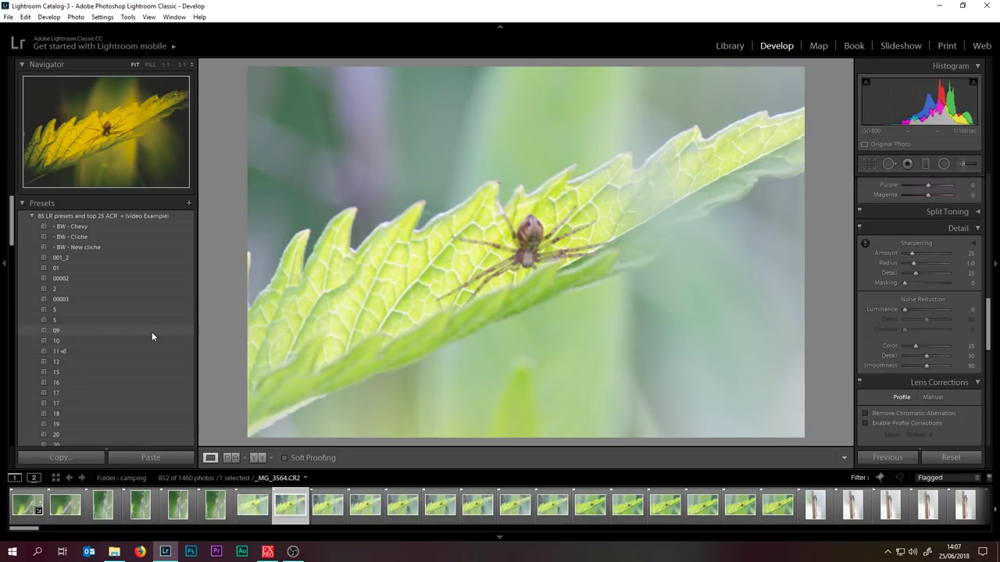
shift+click(28, 510)
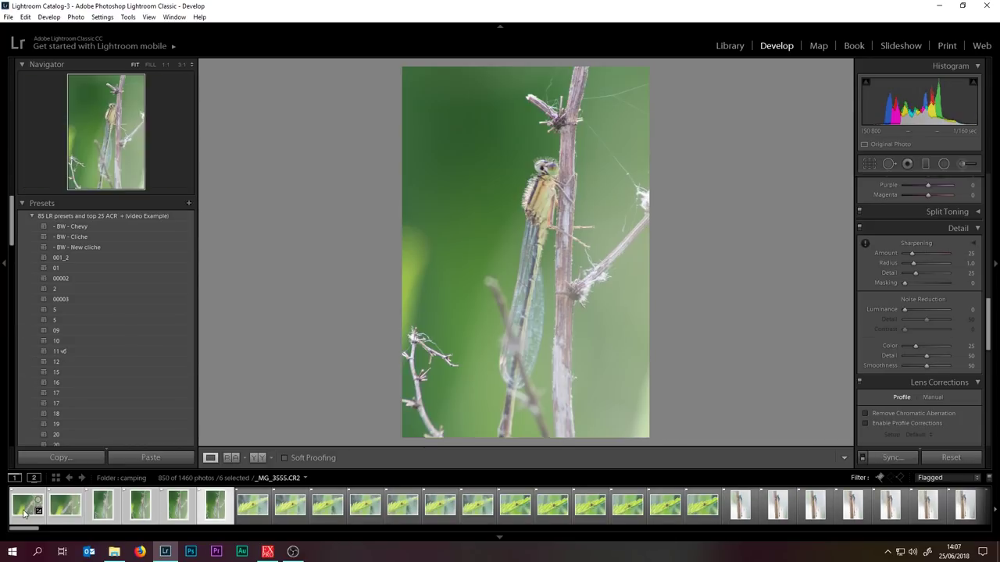
key(x)
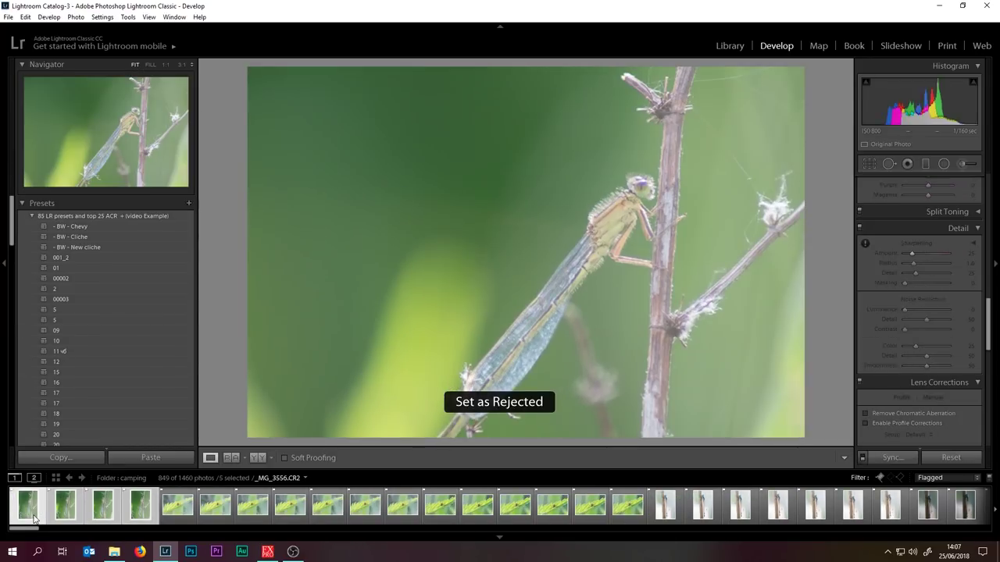
key(x)
key(x)
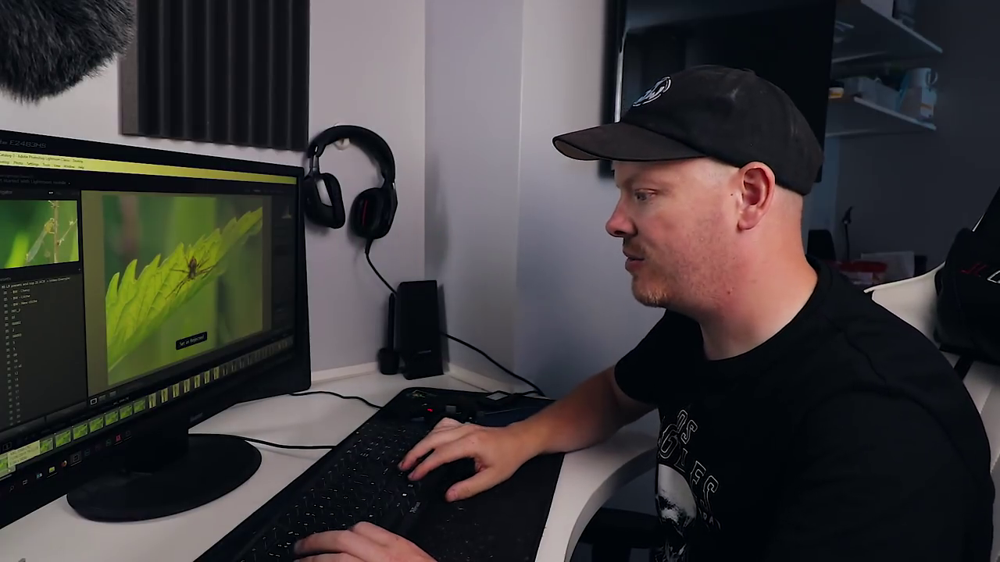
Reject the soft frames remaining in the spider burst
key(x)
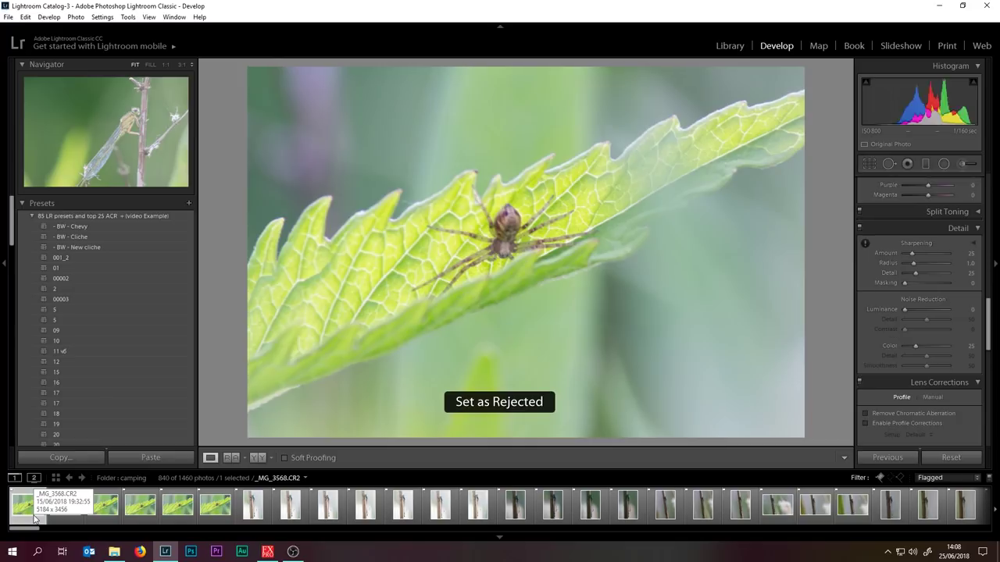
key(x)
key(x)
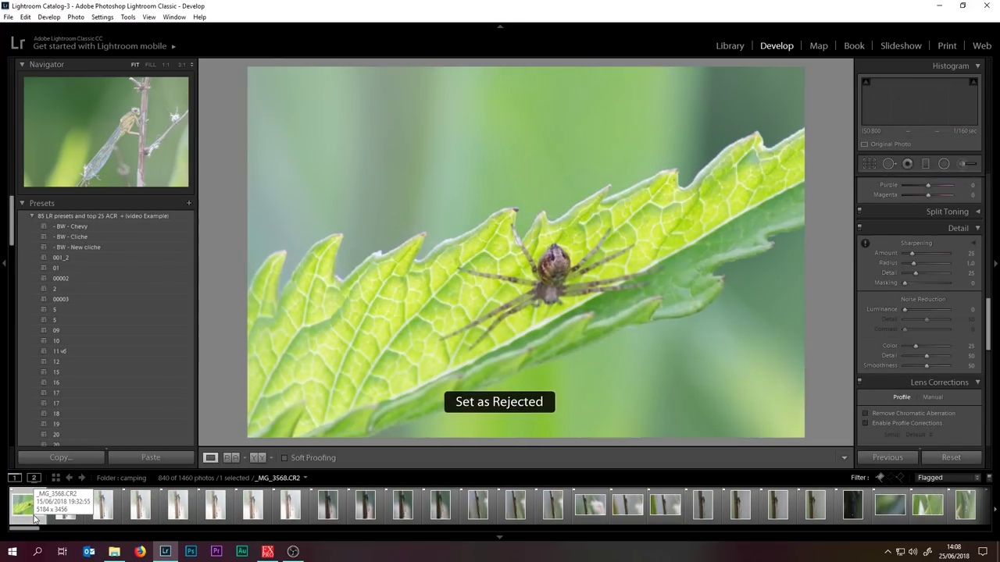
key(x)
key(x)
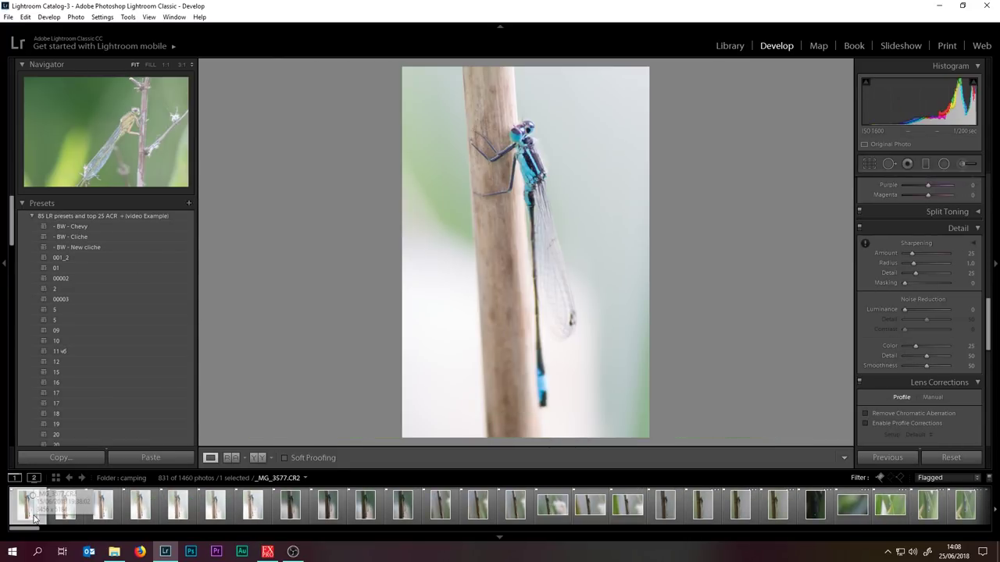
Check the stem damselfly's head at 1:1, then reject its soft frames down to 827
click(528, 122)
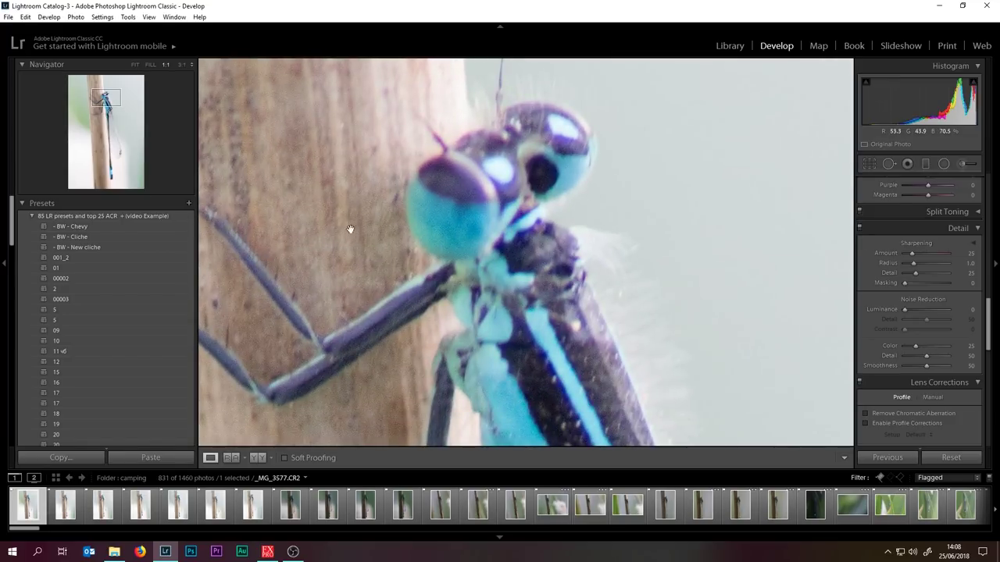
click(539, 265)
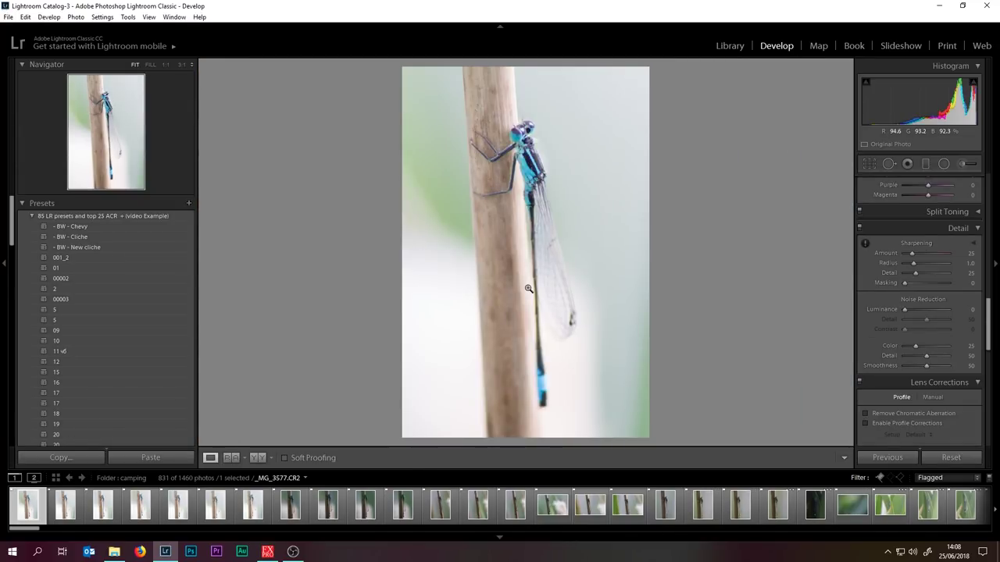
key(x)
key(x)
key(x)
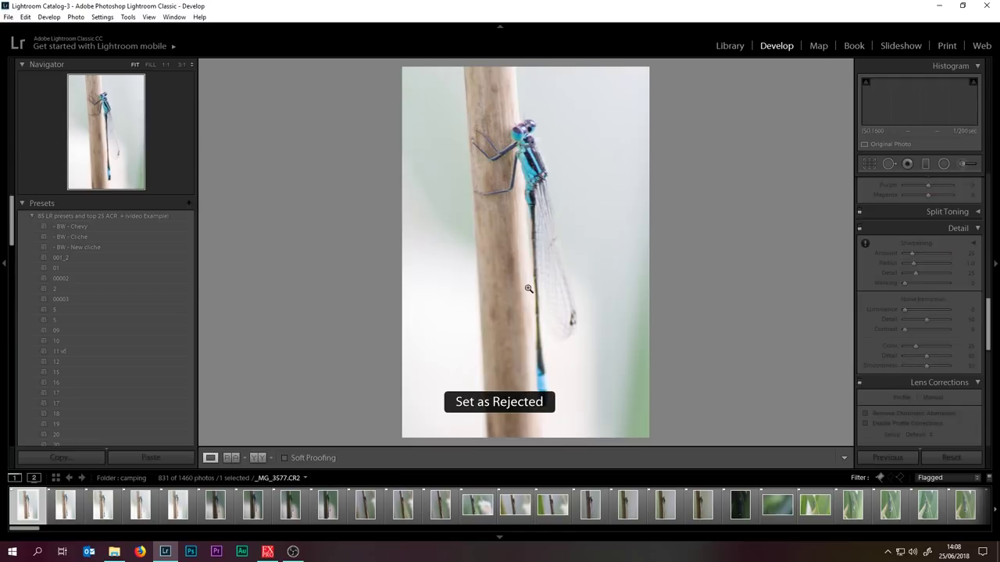
key(x)
key(x)
key(x)
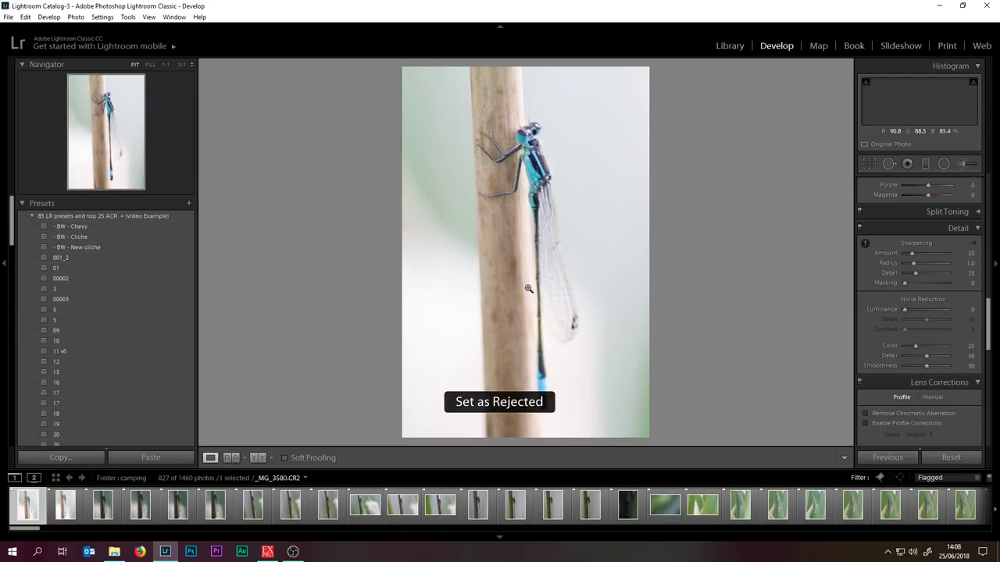
key(x)
key(x)
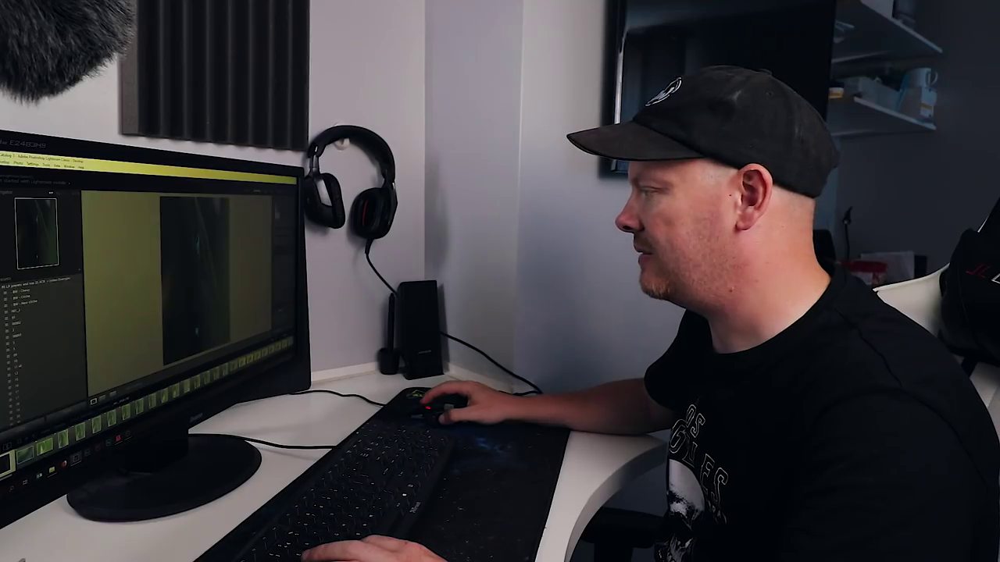
Reject the current soft frame and advance to dark damselfly shot _MG_3598
key(x)
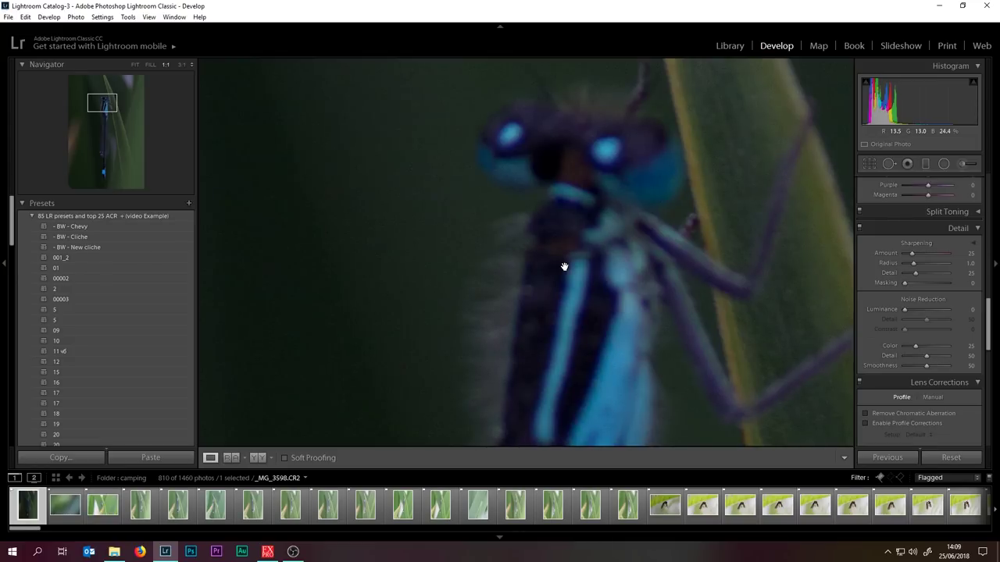
Return to Fit and reject the blurry dark frame and the out-of-focus green frame
click(565, 267)
key(x)
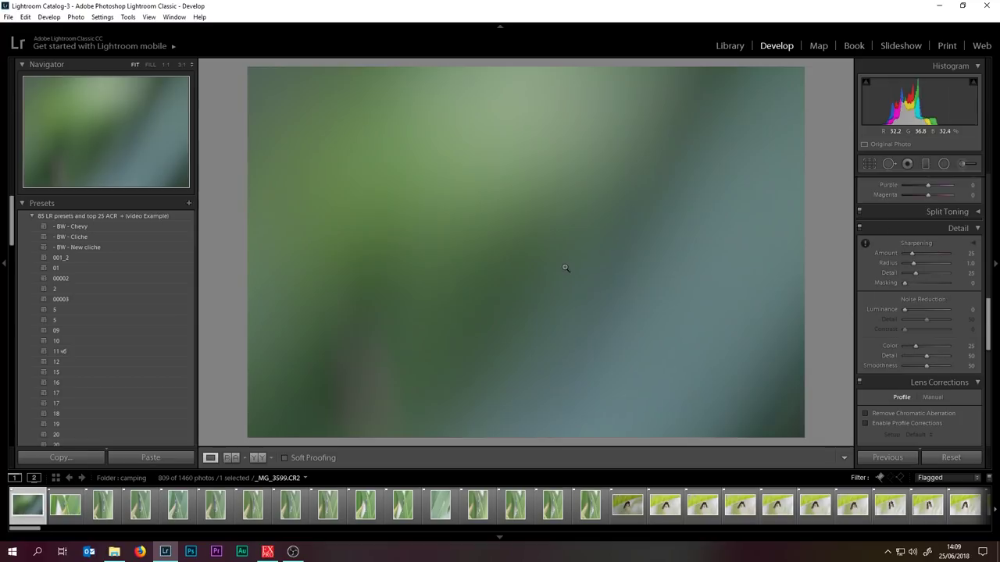
key(x)
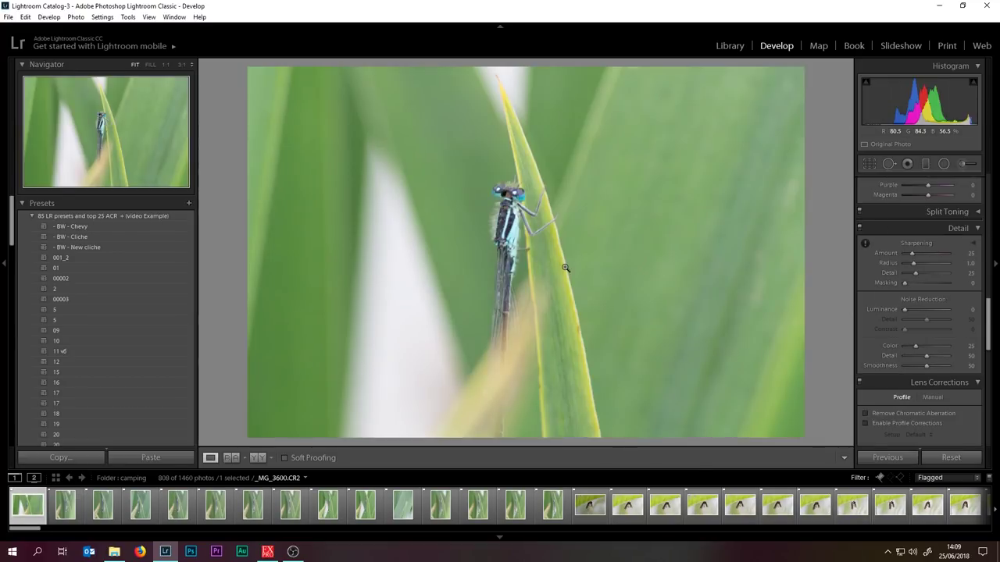
Check the damselfly's head at 1:1, then reject the soft frames that follow
click(520, 203)
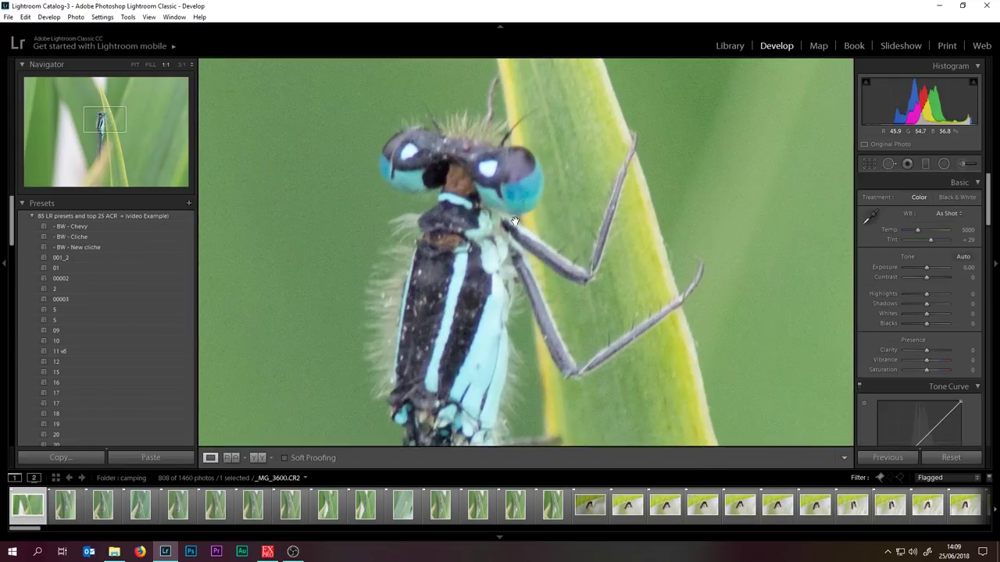
click(442, 210)
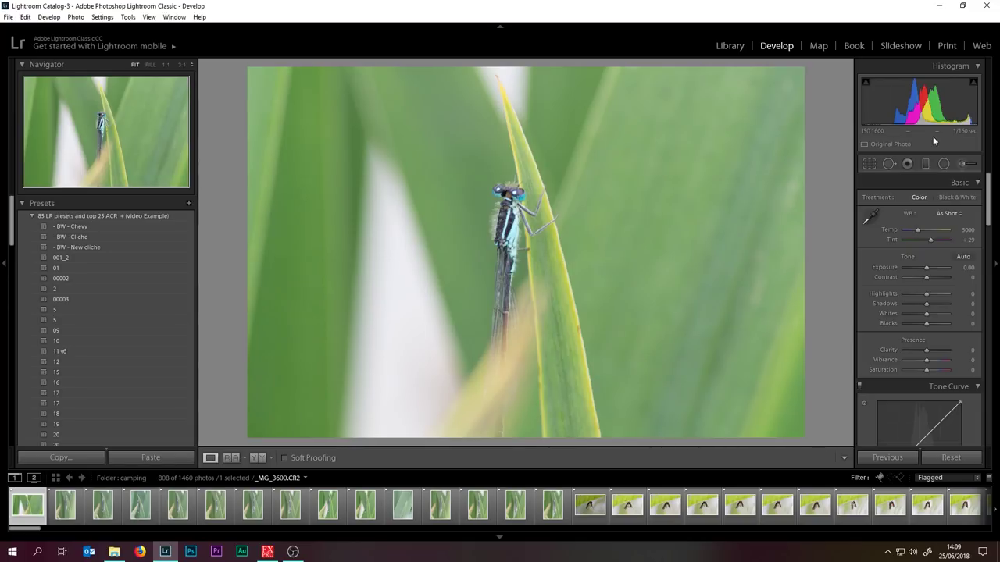
key(x)
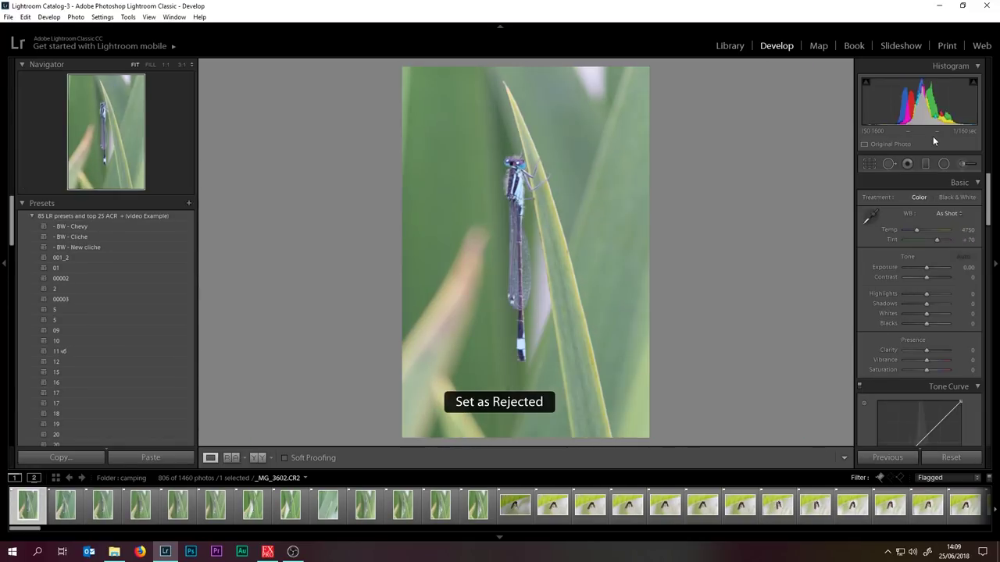
key(x)
key(x)
key(x)
key(x)
key(x)
key(x)
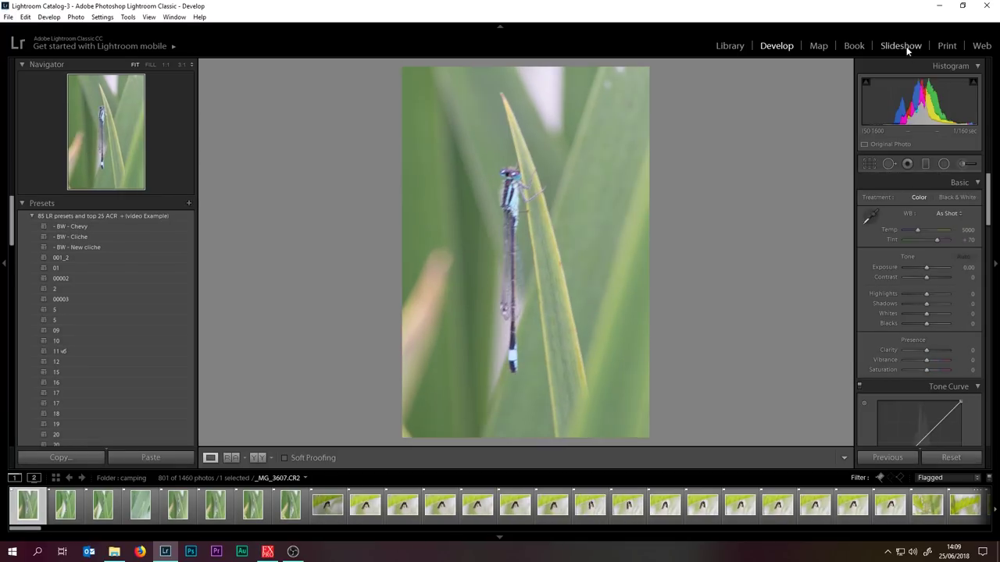
key(x)
key(x)
key(x)
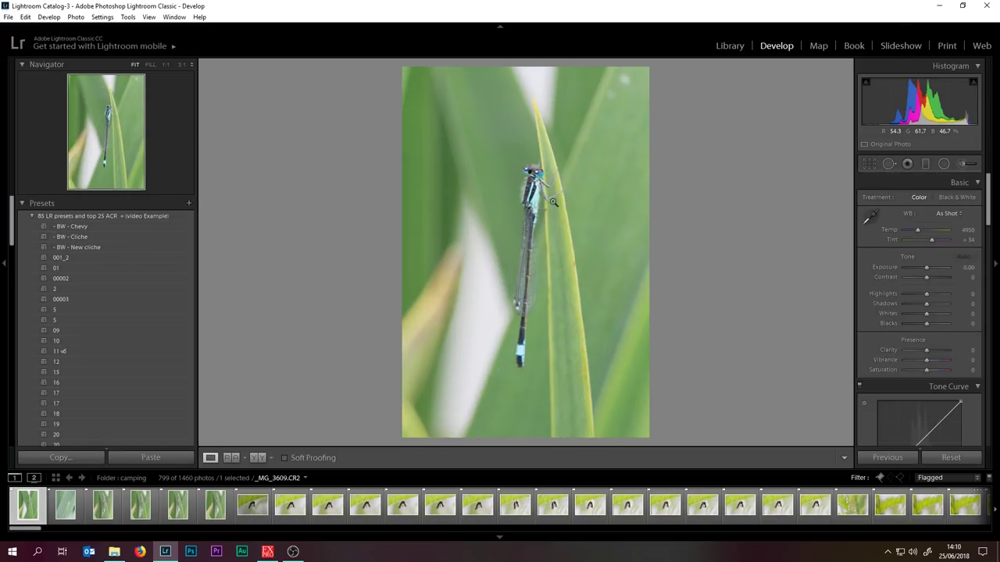
Look around the damselfly at 1:1, then reject the soft and leaf-only frames
click(507, 162)
drag(489, 219, 343, 192)
drag(413, 232, 504, 232)
click(516, 352)
key(x)
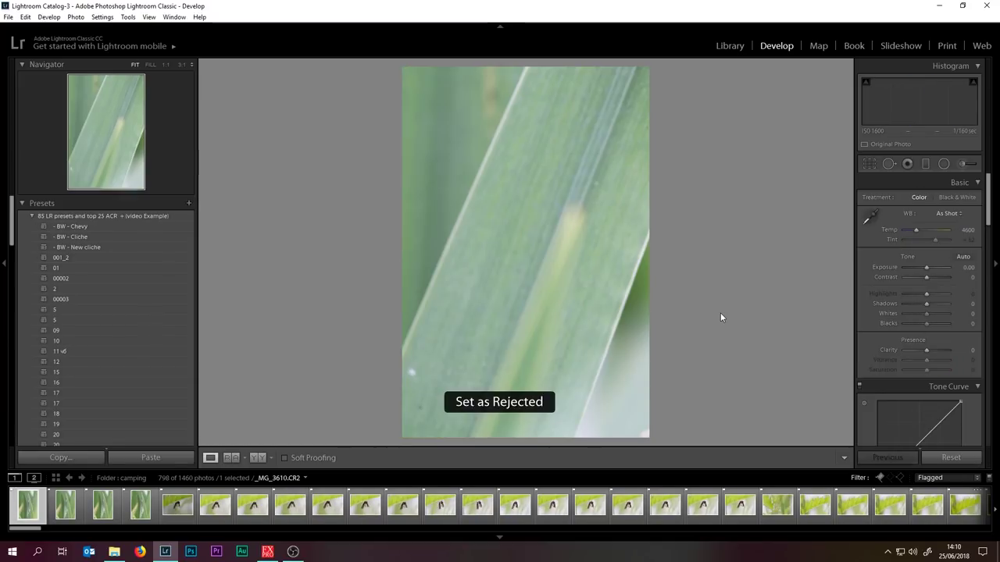
key(x)
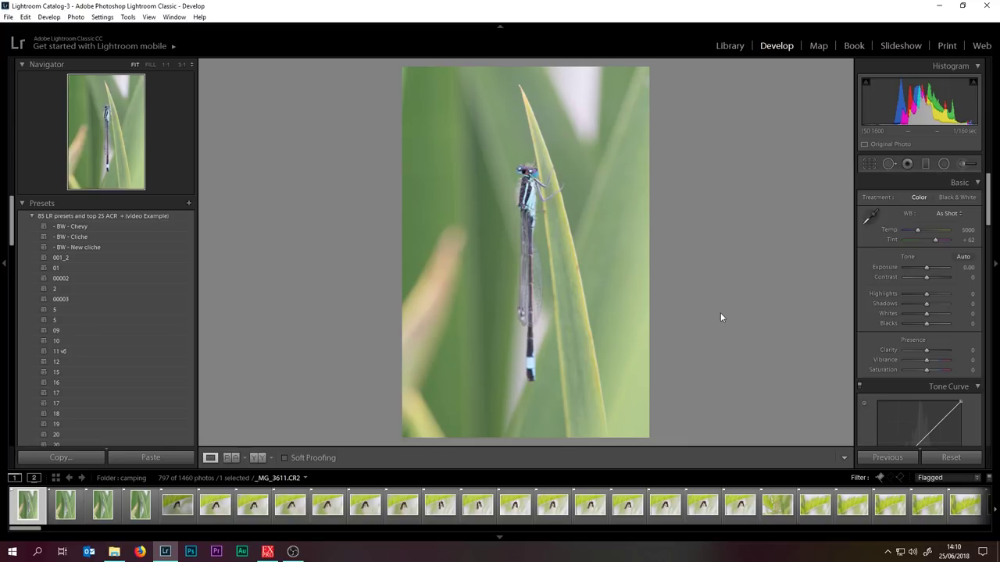
key(x)
key(x)
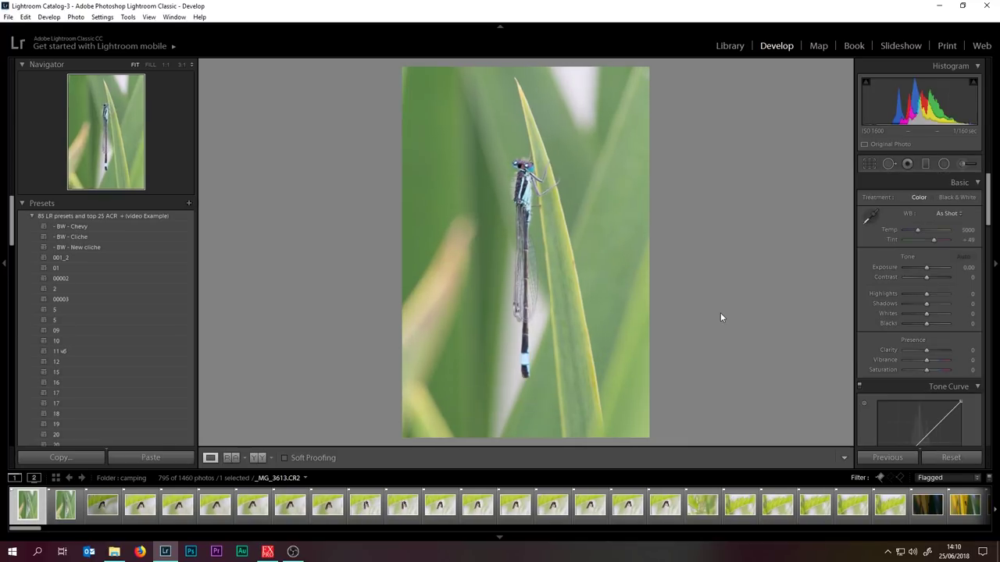
key(x)
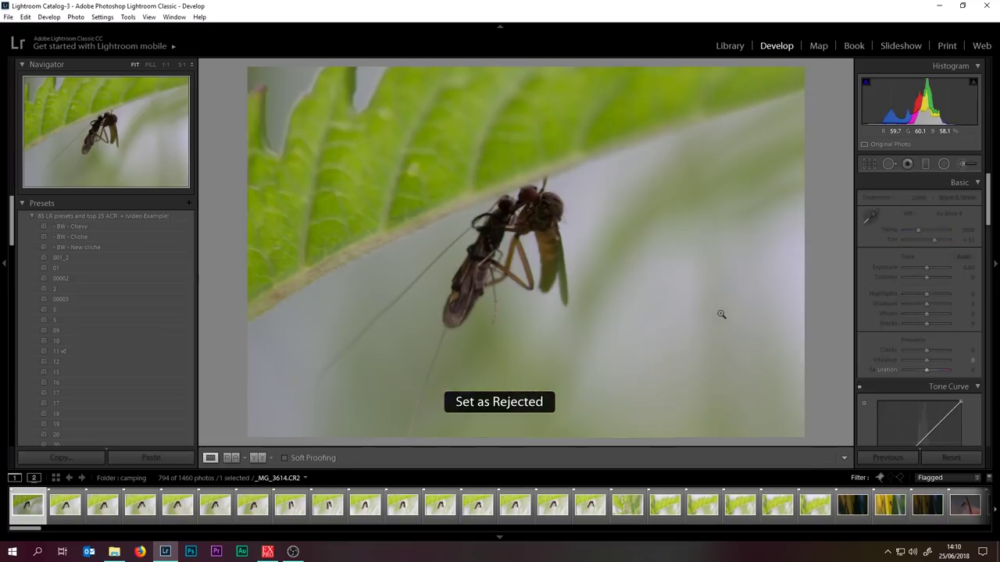
Reject a soft frame and inspect the mating insects' heads at 1:1
key(x)
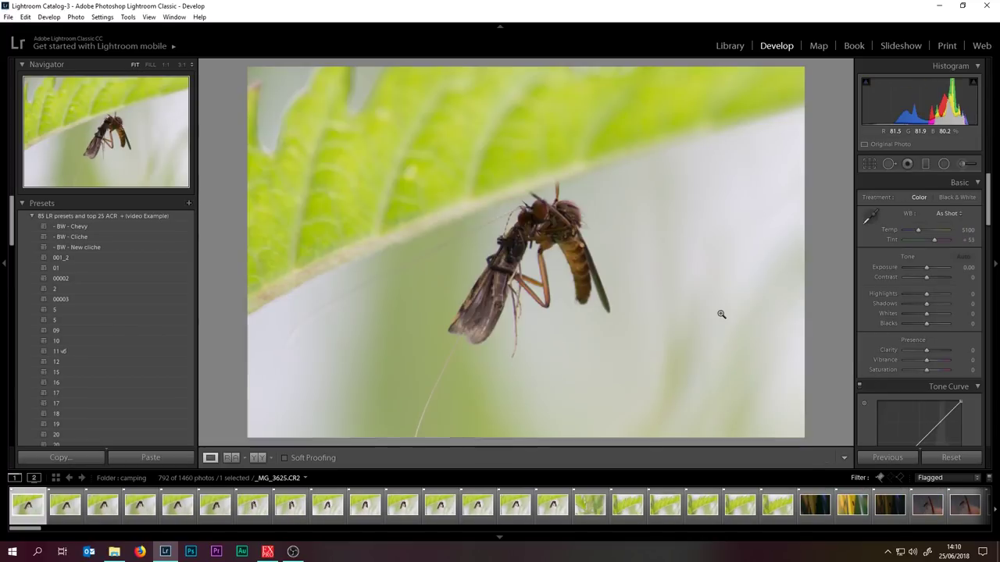
click(544, 270)
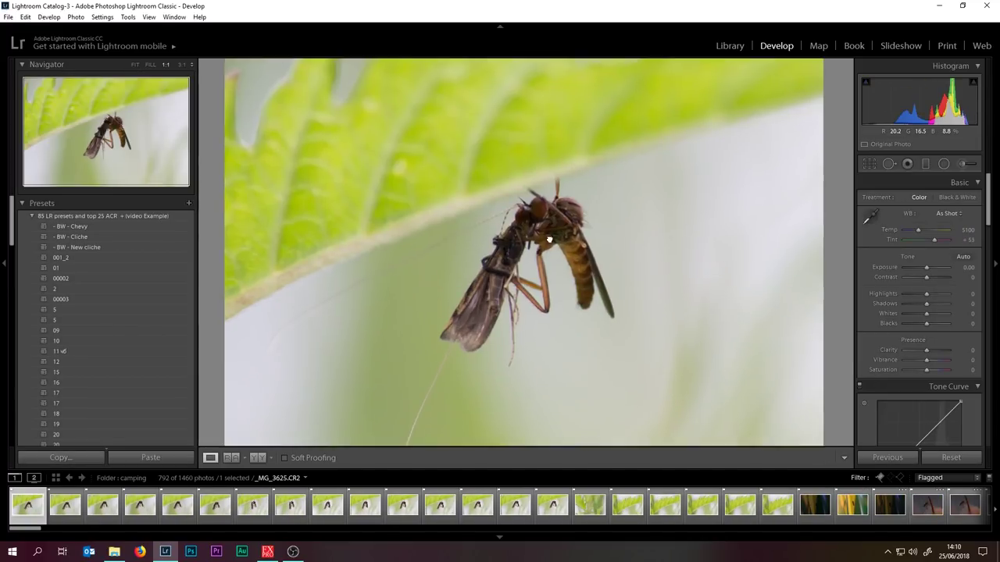
click(597, 319)
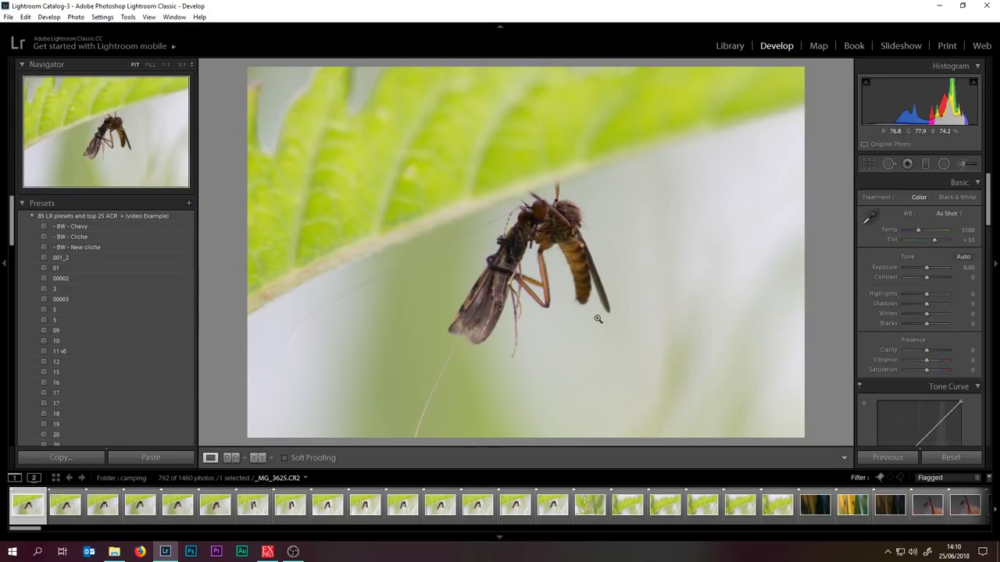
click(568, 296)
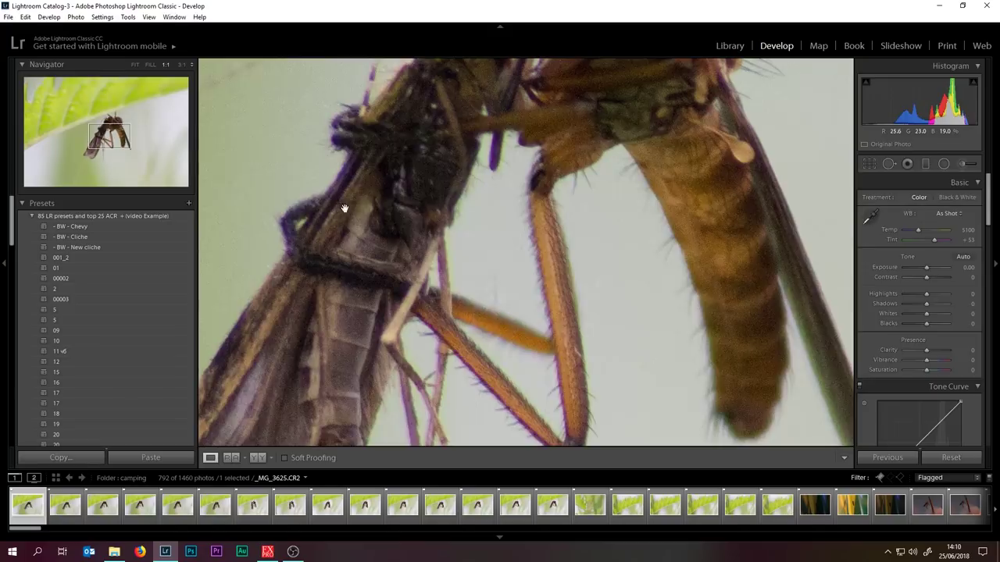
drag(344, 209, 457, 319)
click(560, 299)
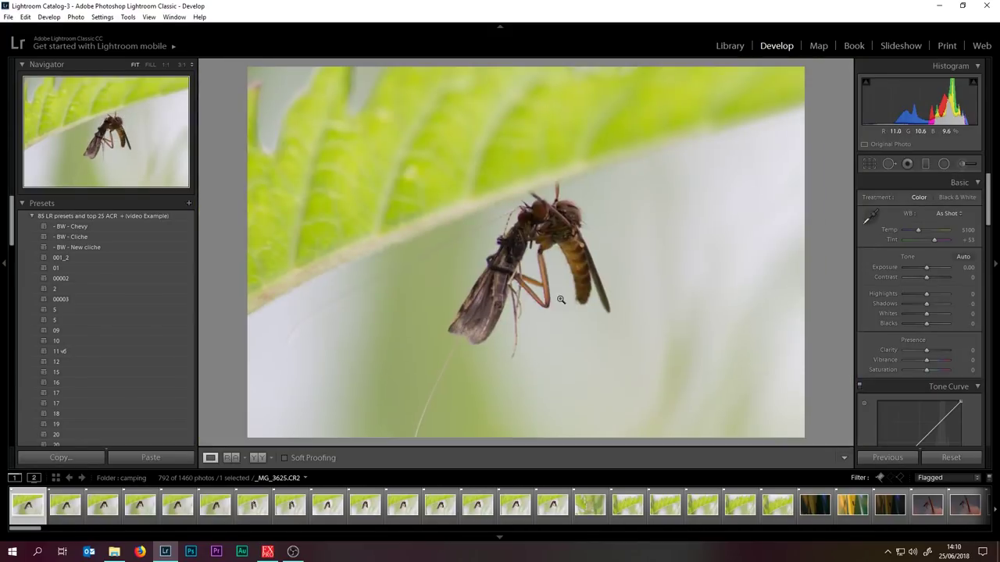
Reject the burst's blurry frames through to grass-blade shot _MG_4069, leaving 751
key(x)
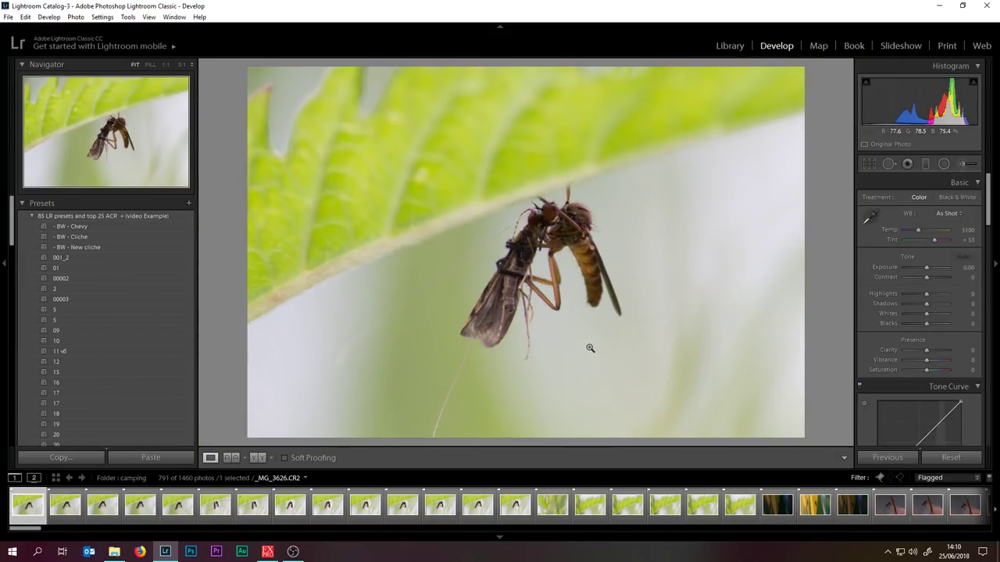
key(x)
key(x)
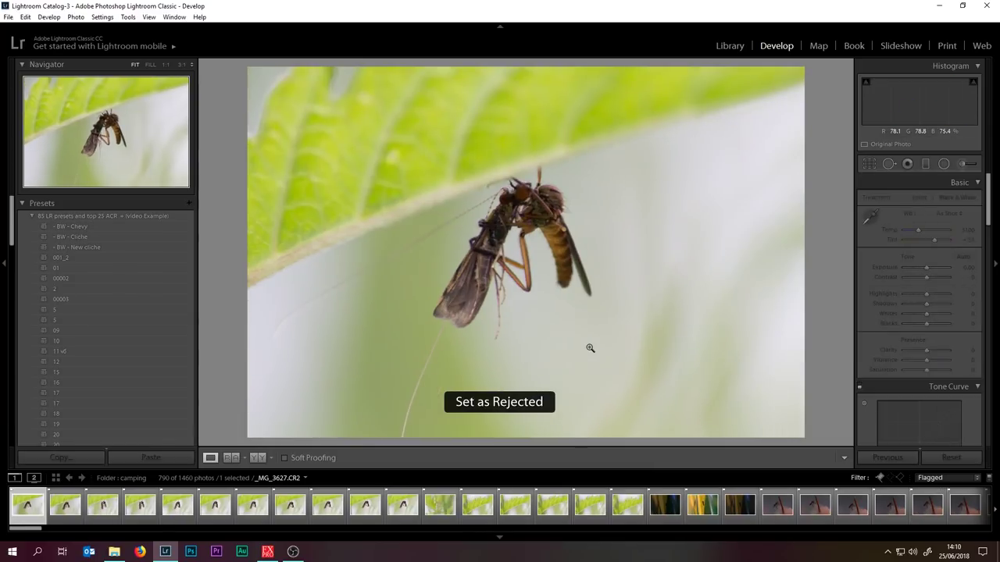
key(x)
key(x)
key(x)
key(x)
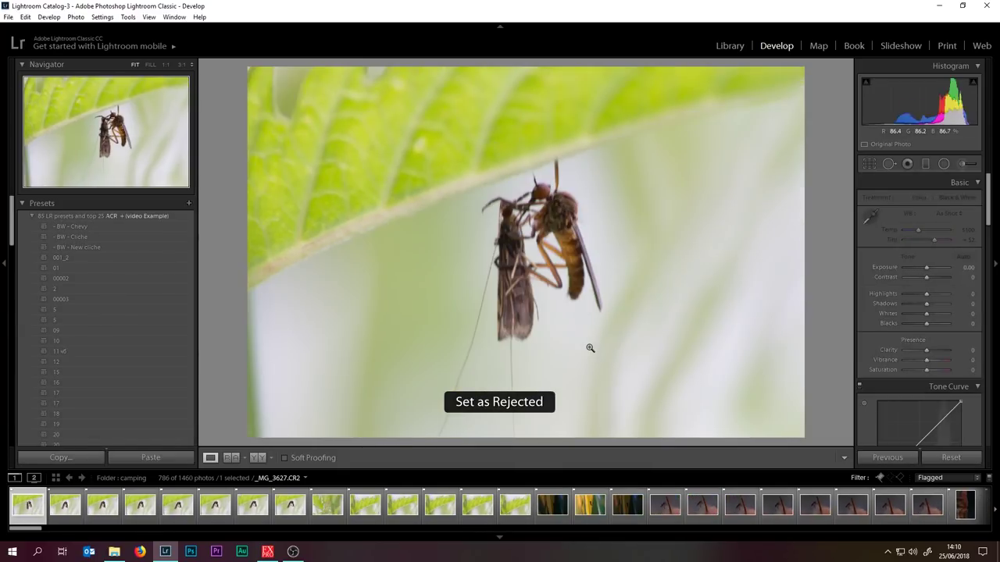
key(x)
key(x)
key(x)
key(x)
key(x)
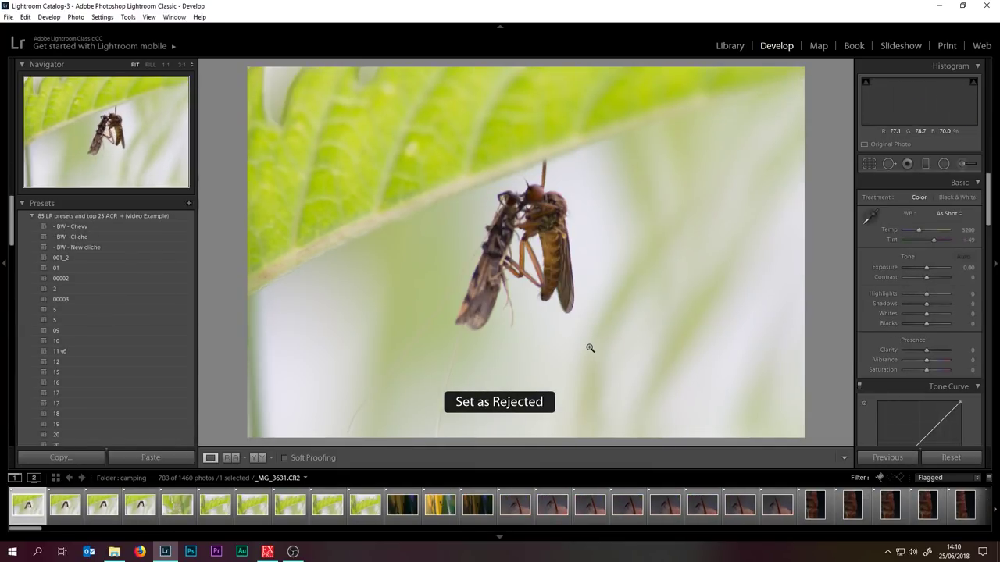
key(x)
key(x)
key(x)
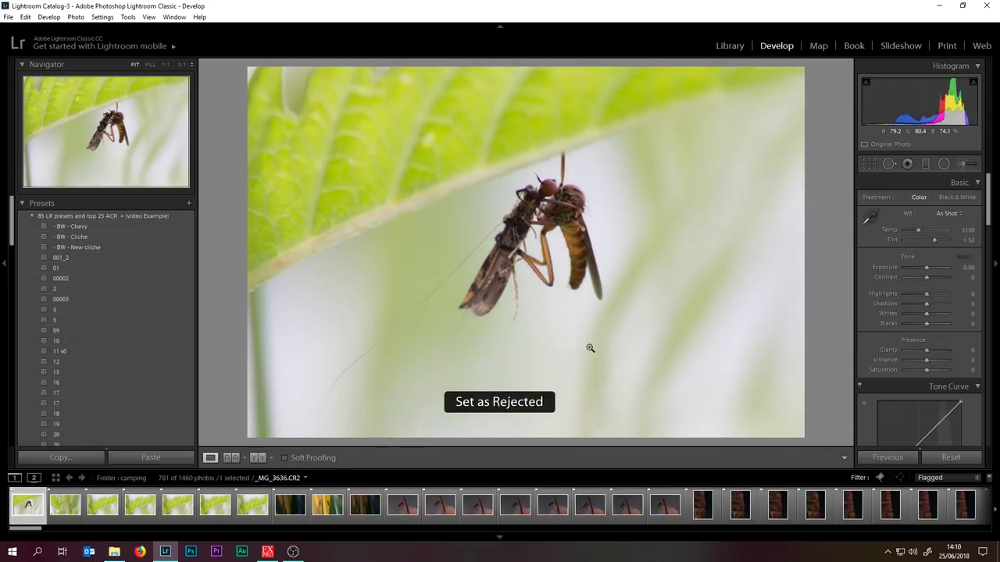
key(x)
key(x)
key(x)
key(x)
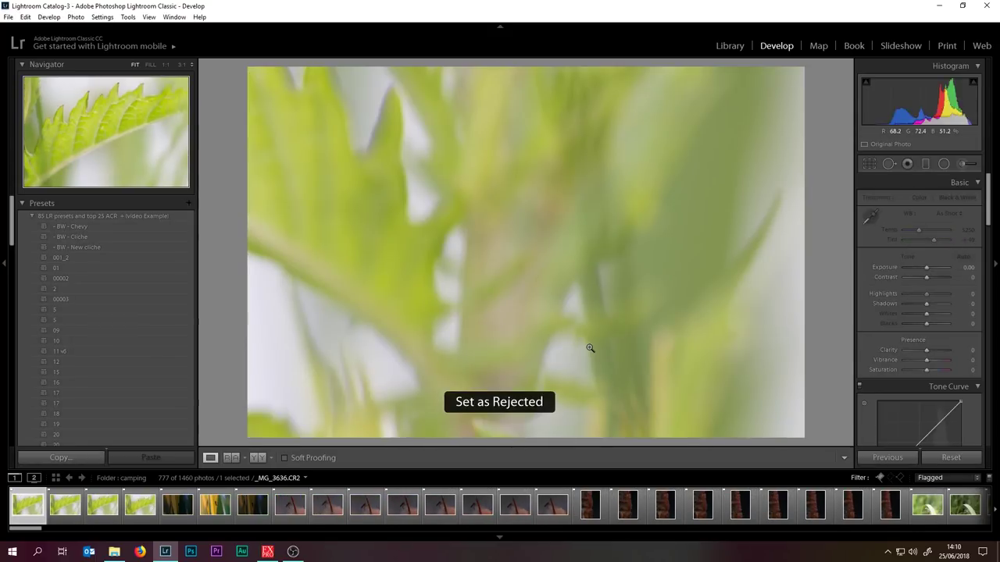
key(x)
key(x)
key(x)
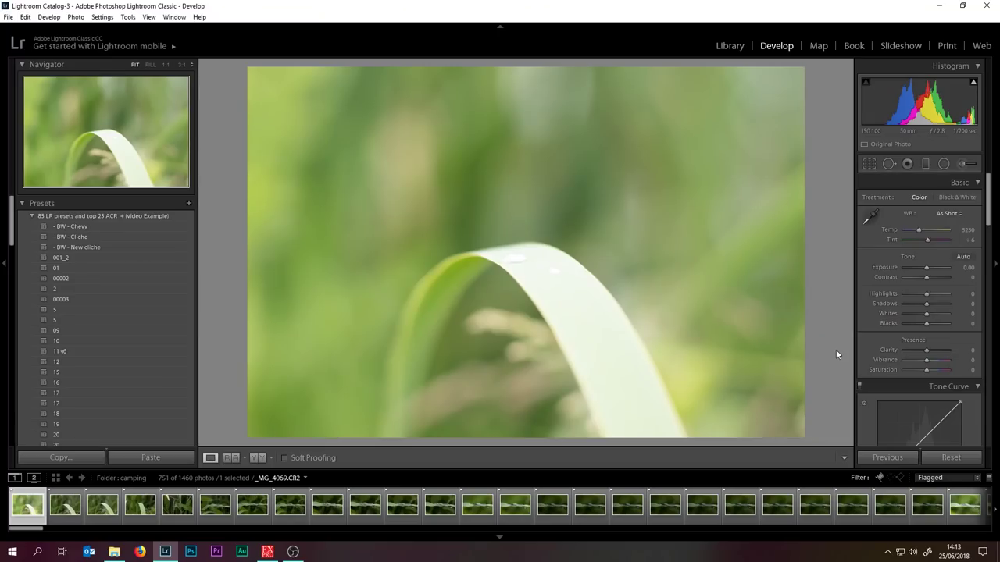
Reject the soft grass-blade frames, advancing to _MG_4071 with 749 photos left
key(x)
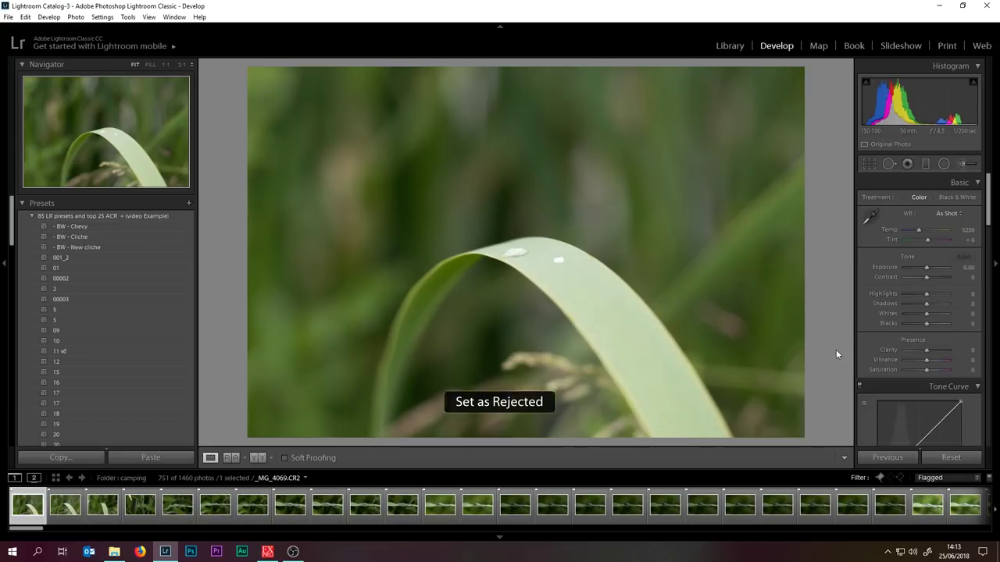
key(x)
key(x)
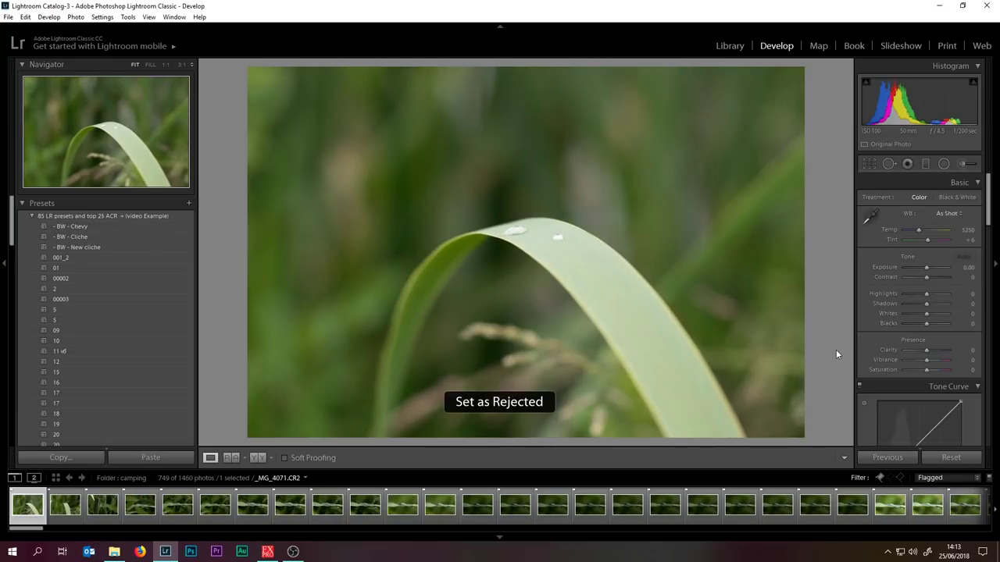
key(x)
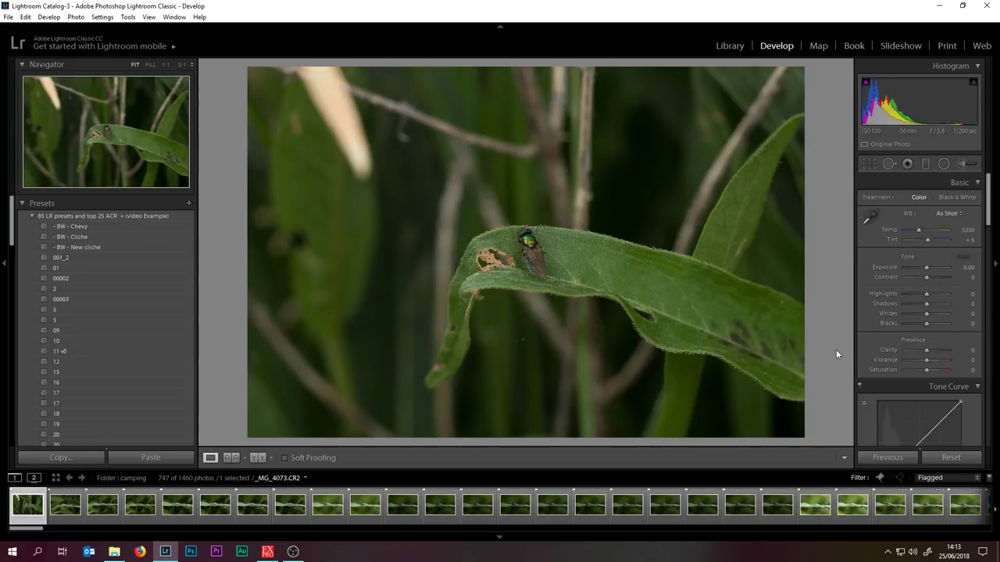
Inspect the fly at 1:1, then advance and reject the soft leaf photo
click(540, 235)
drag(649, 336, 622, 264)
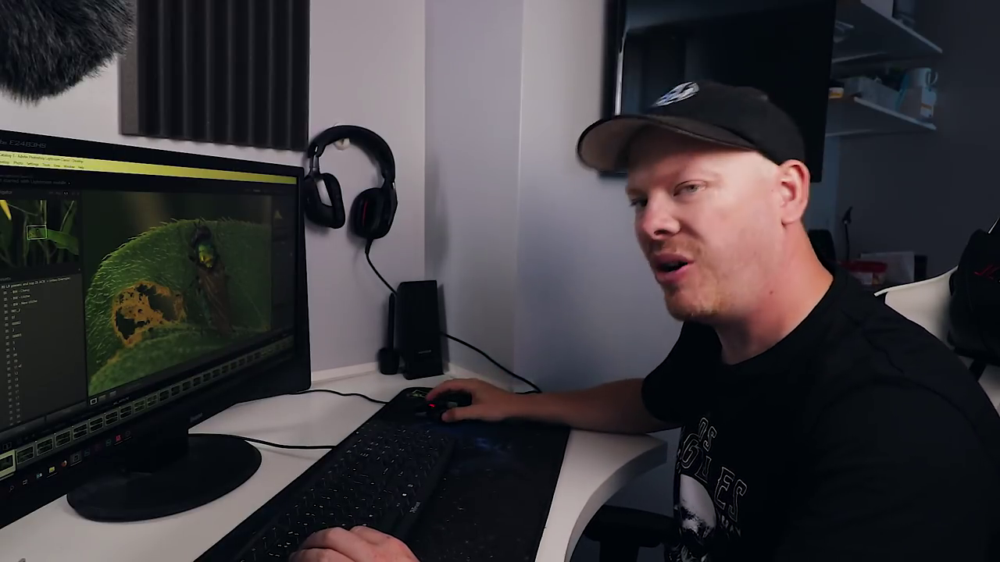
key(Right)
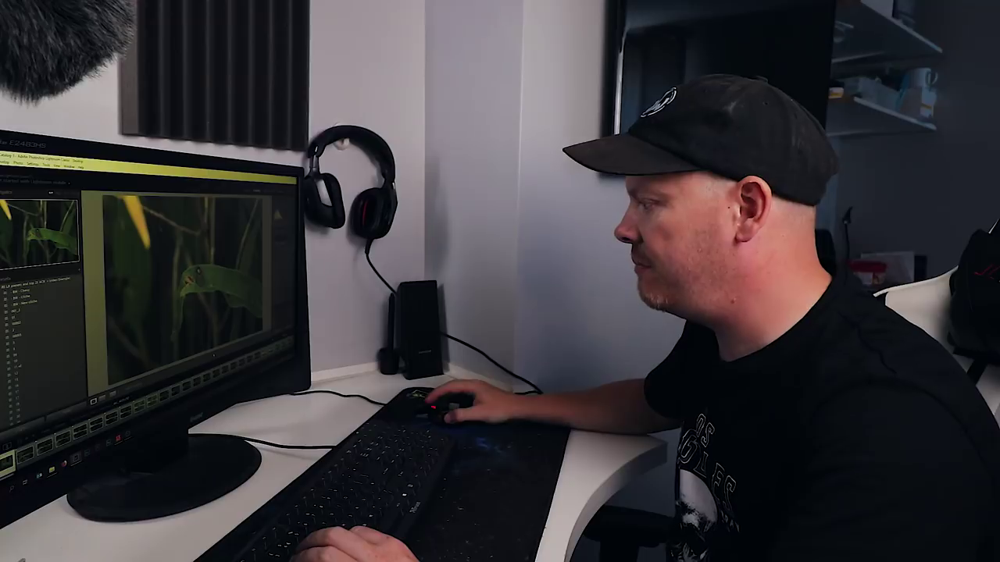
key(x)
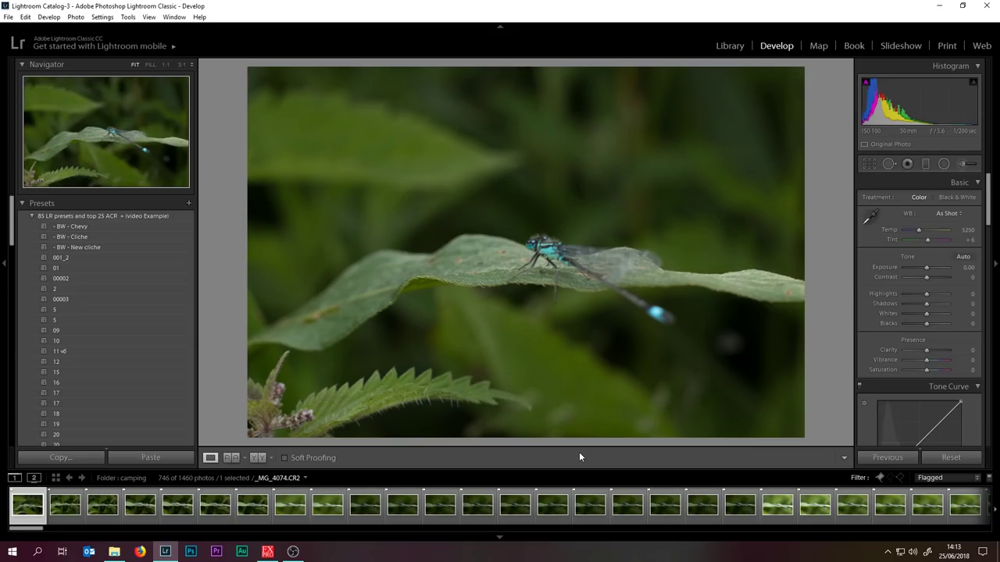
Check _MG_4074 at 1:1 and reject it as soft
click(529, 246)
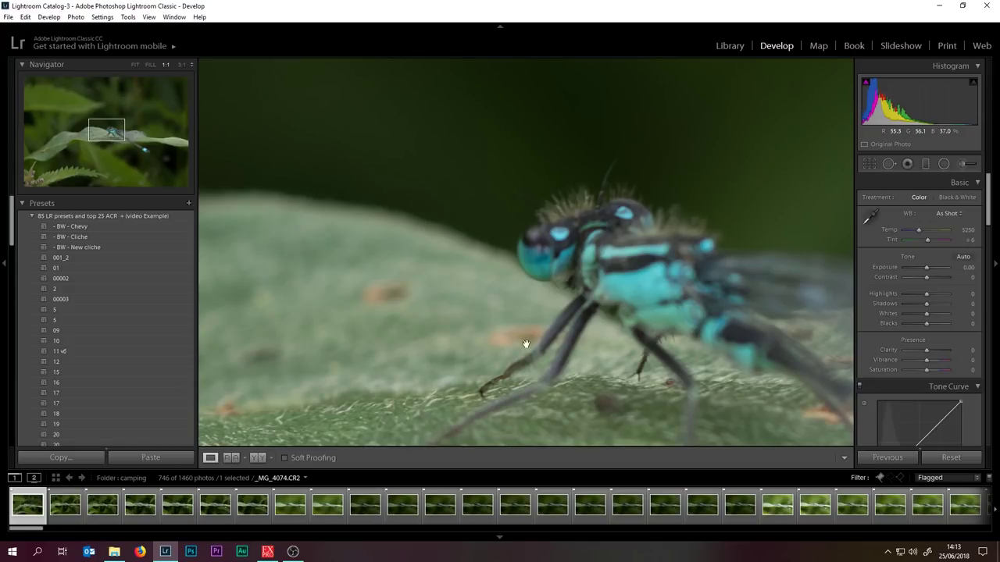
click(671, 311)
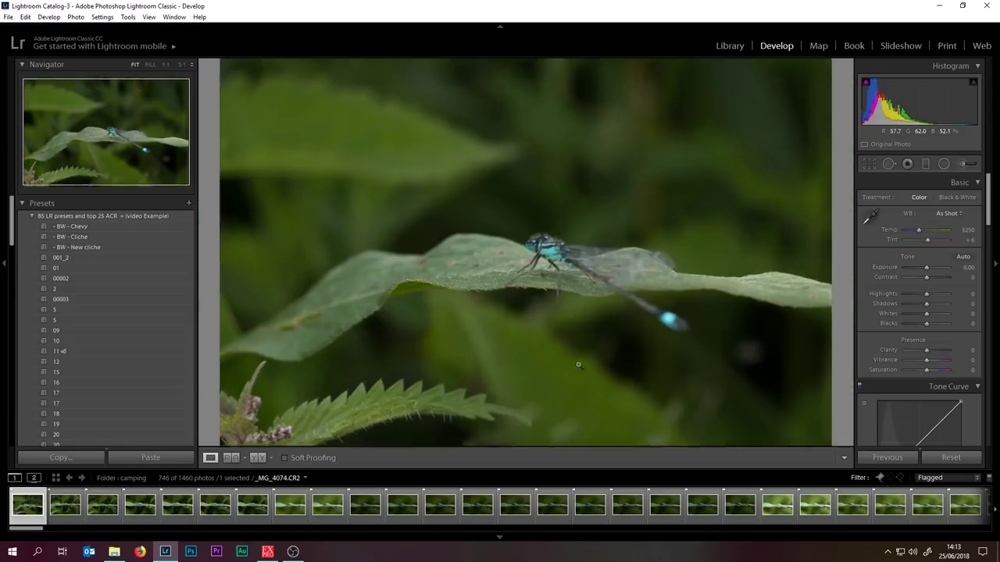
key(x)
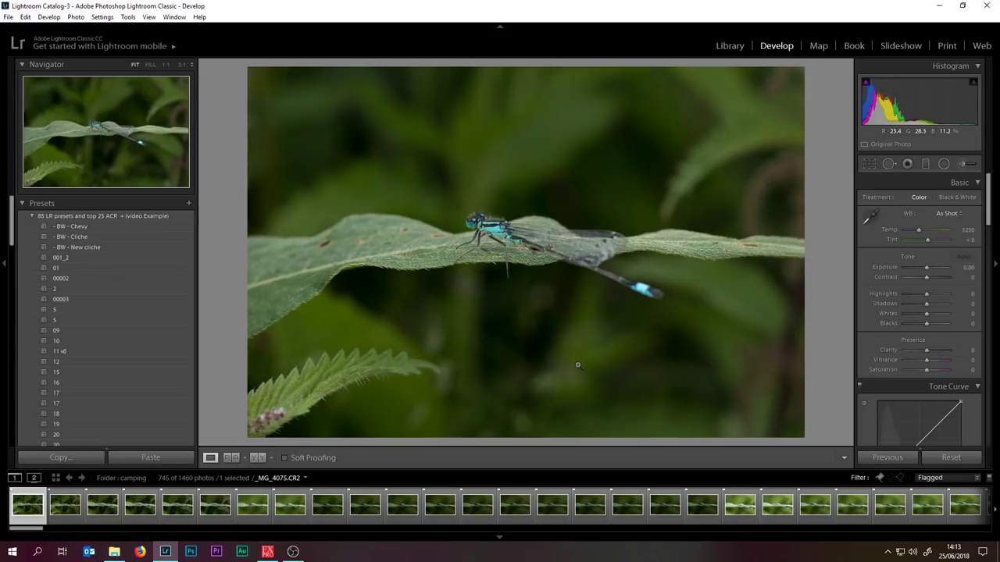
Confirm _MG_4075 is sharp at 1:1, visit Library and back, then advance to _MG_4076
click(497, 290)
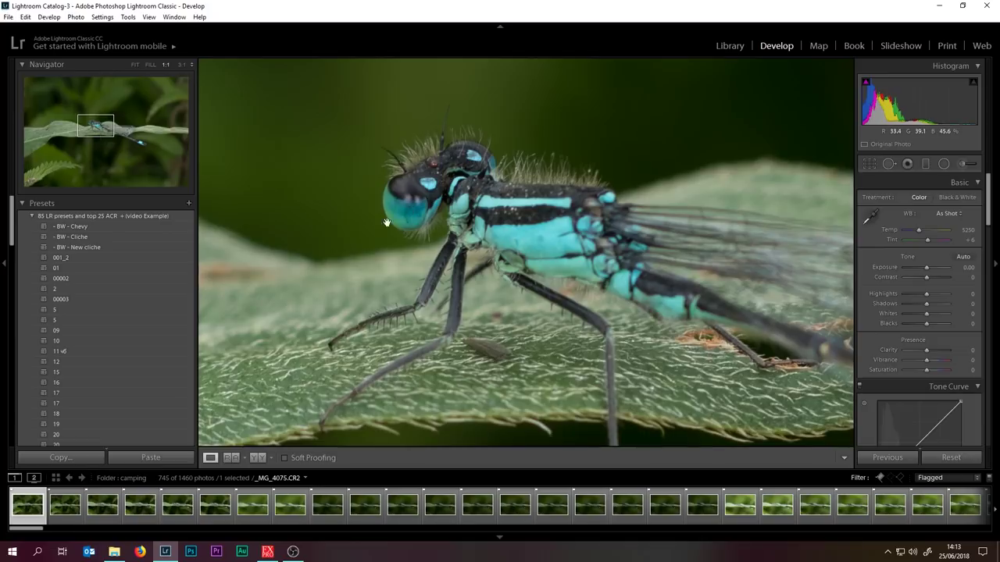
click(539, 366)
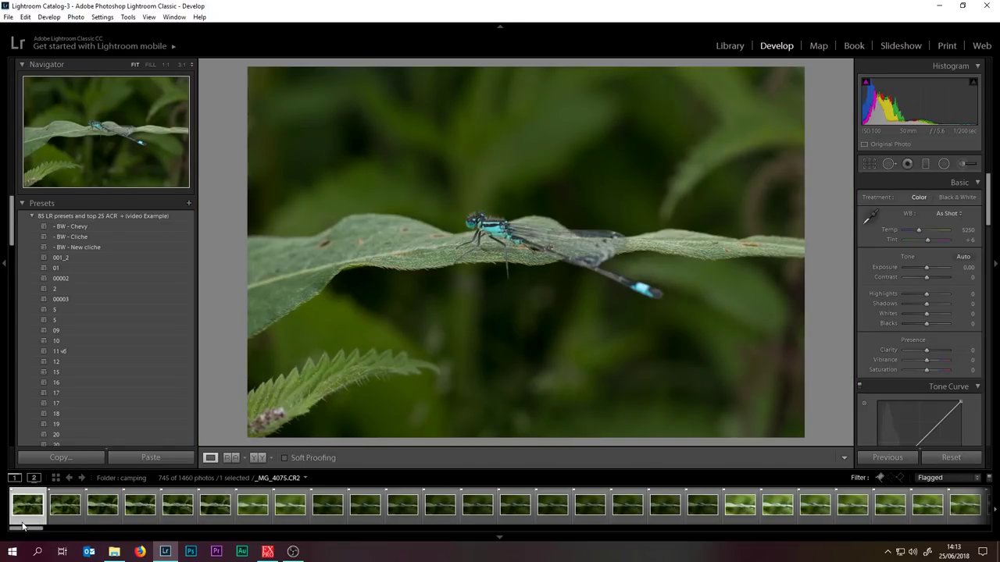
click(726, 47)
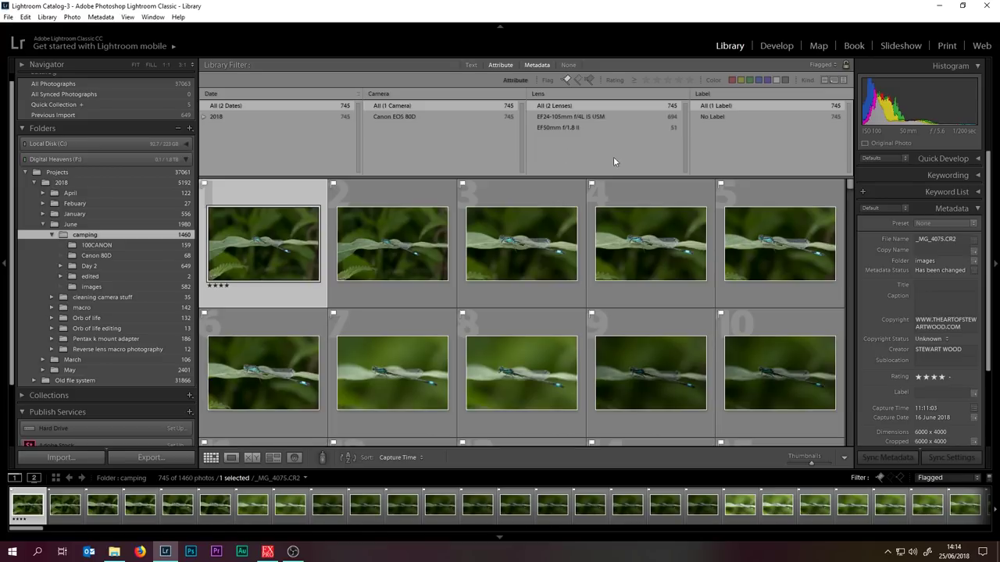
click(777, 46)
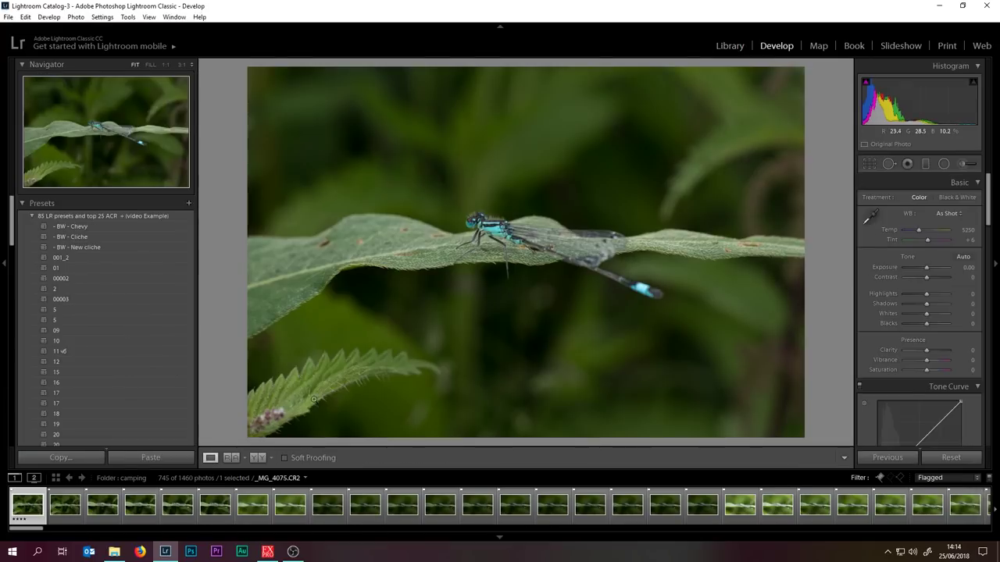
key(Right)
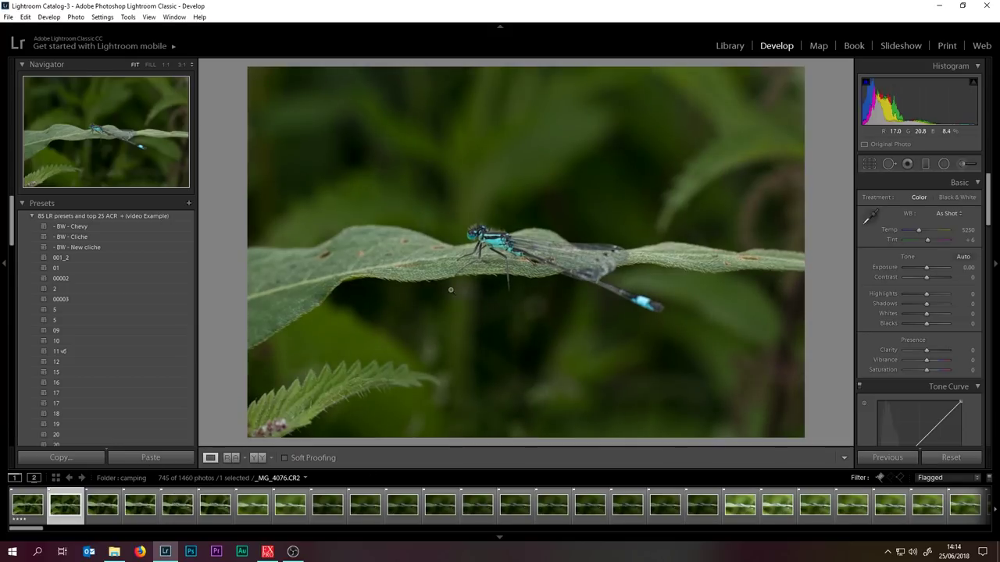
Check a damselfly frame's thorax at 1:1, then reject the soft frames through _MG_4082
click(492, 242)
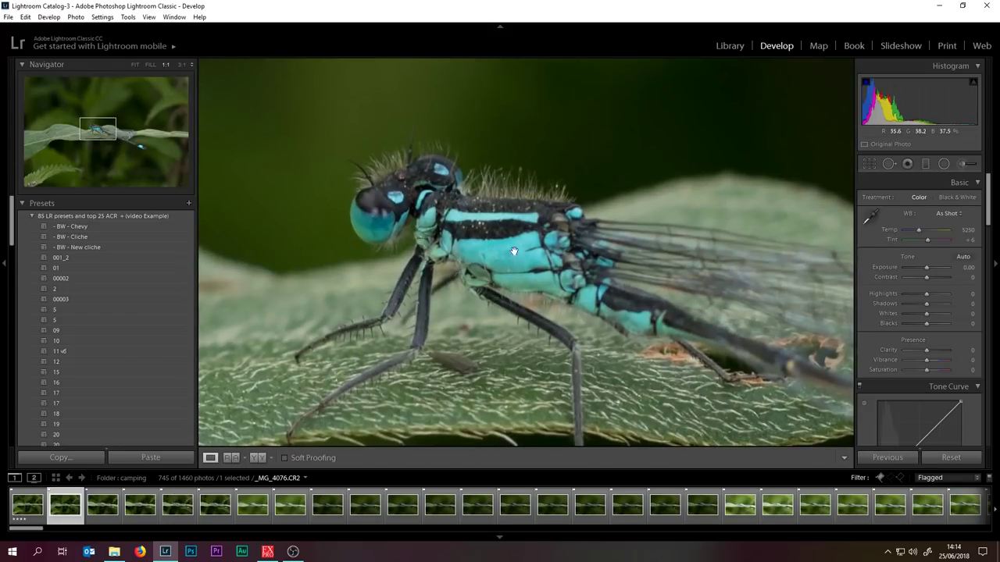
click(514, 251)
key(x)
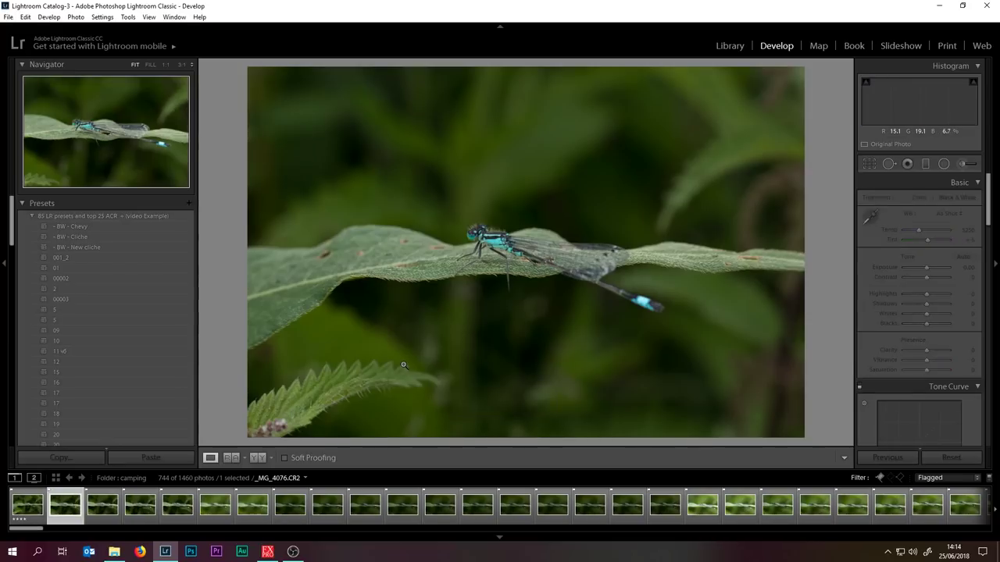
key(x)
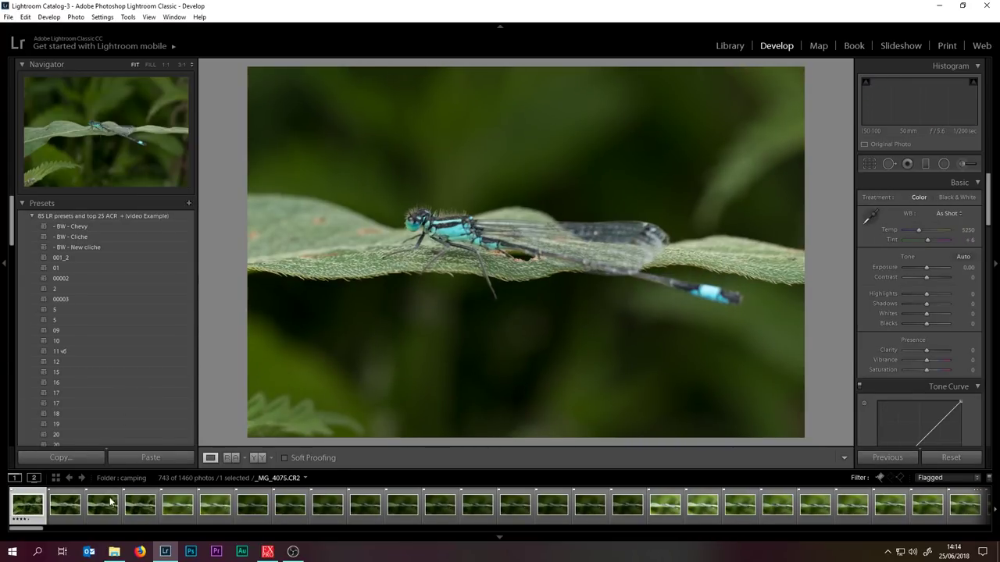
key(x)
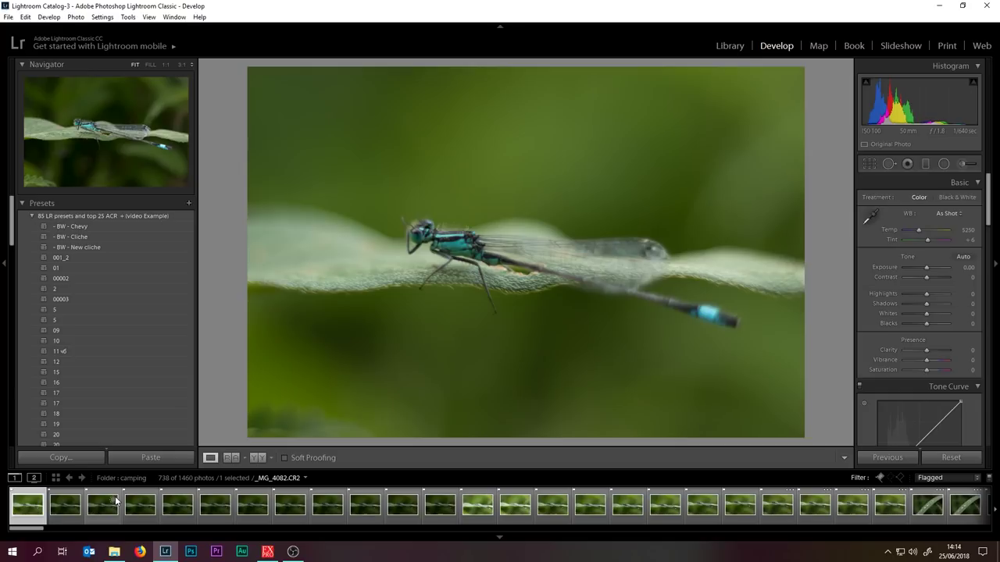
key(x)
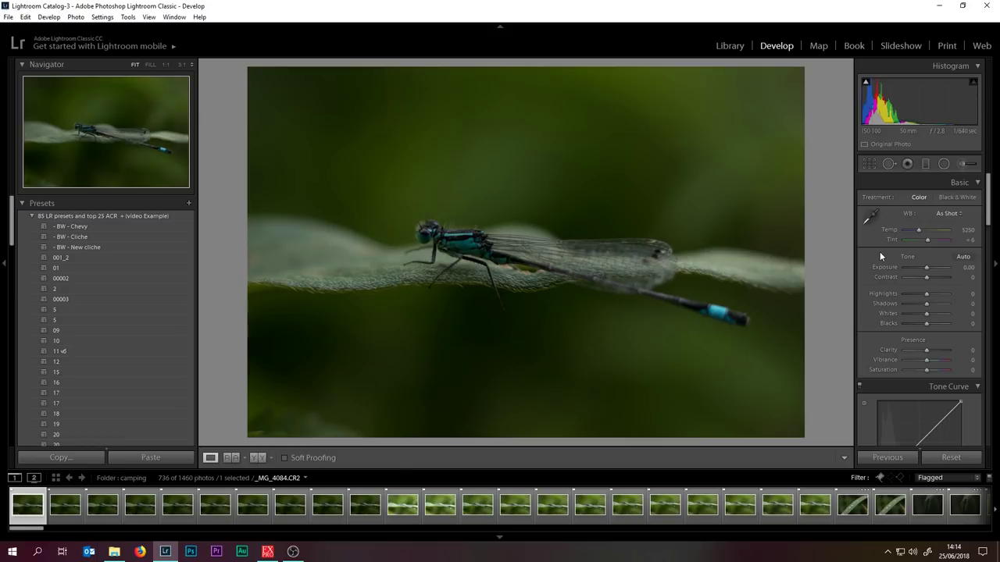
Reject the soft frames from _MG_4084 through _MG_4089, checking the head at 1:1
key(x)
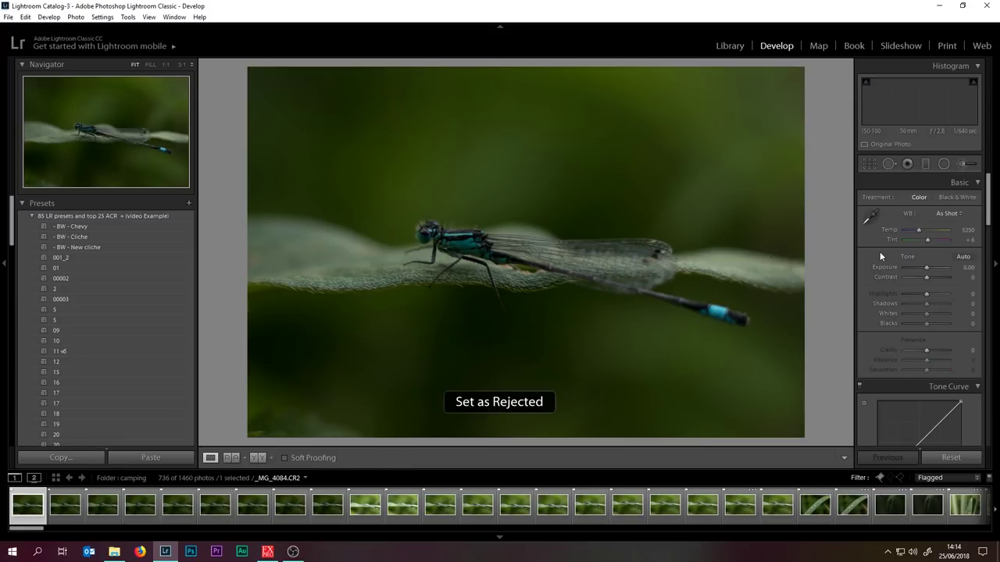
key(x)
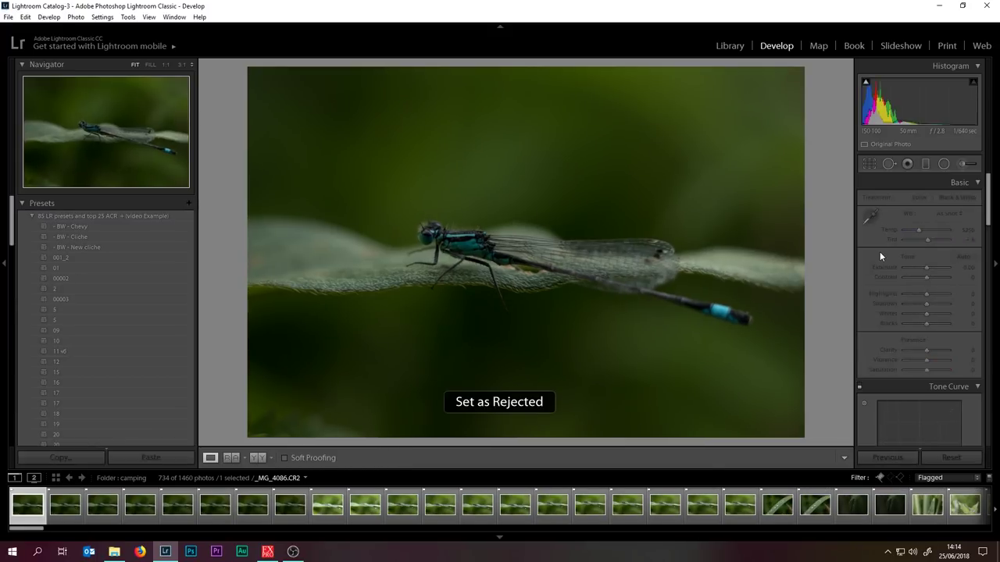
key(x)
key(x)
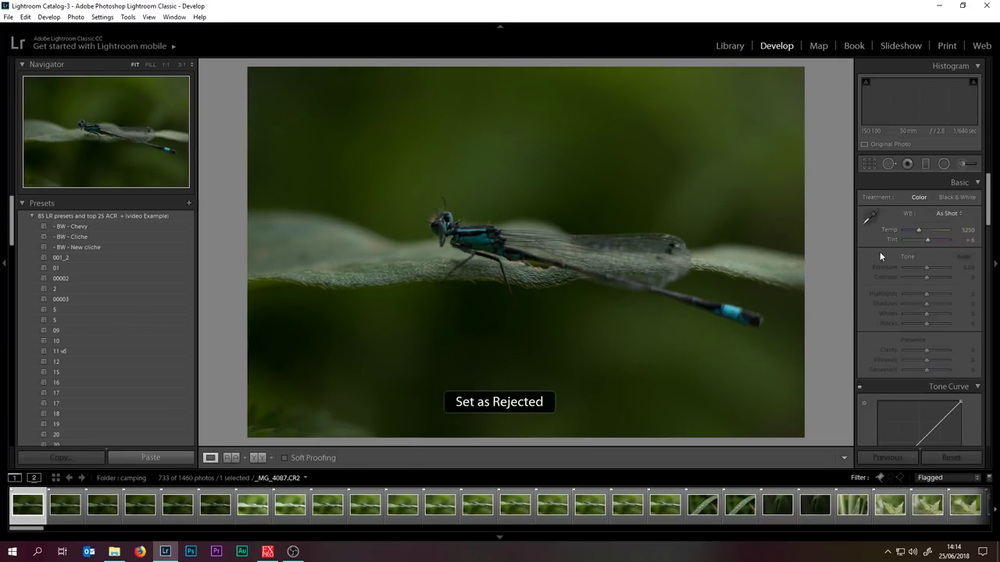
key(x)
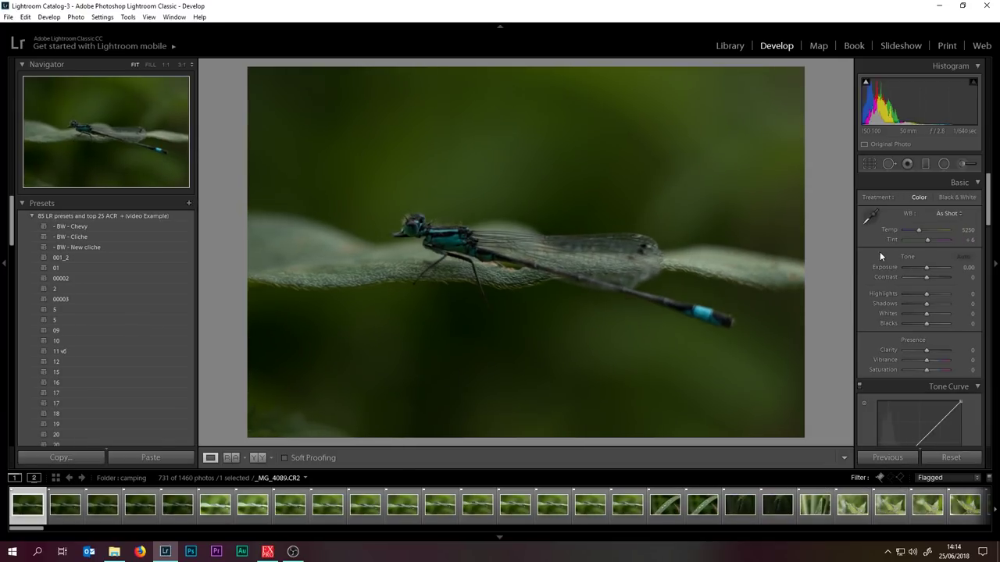
click(401, 235)
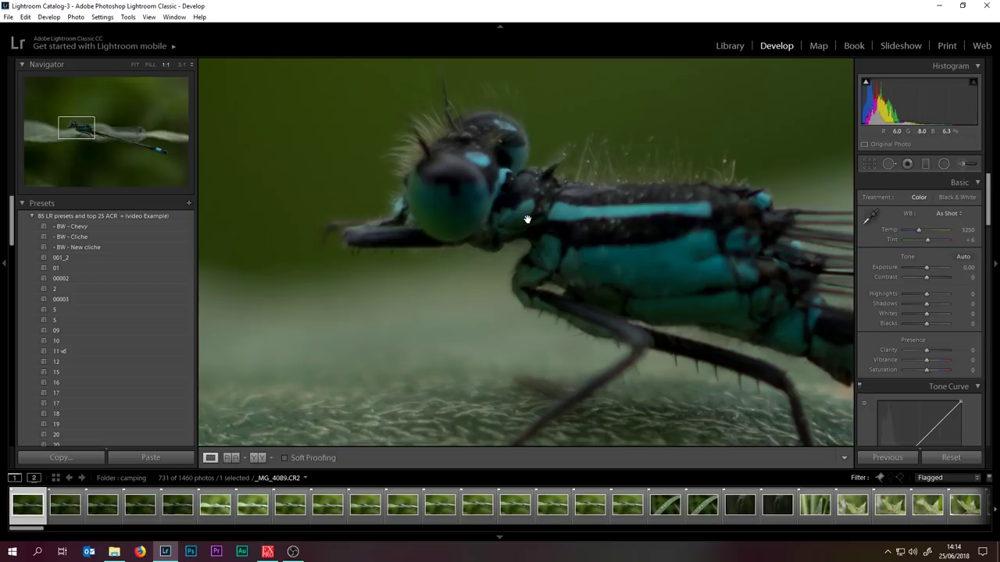
key(x)
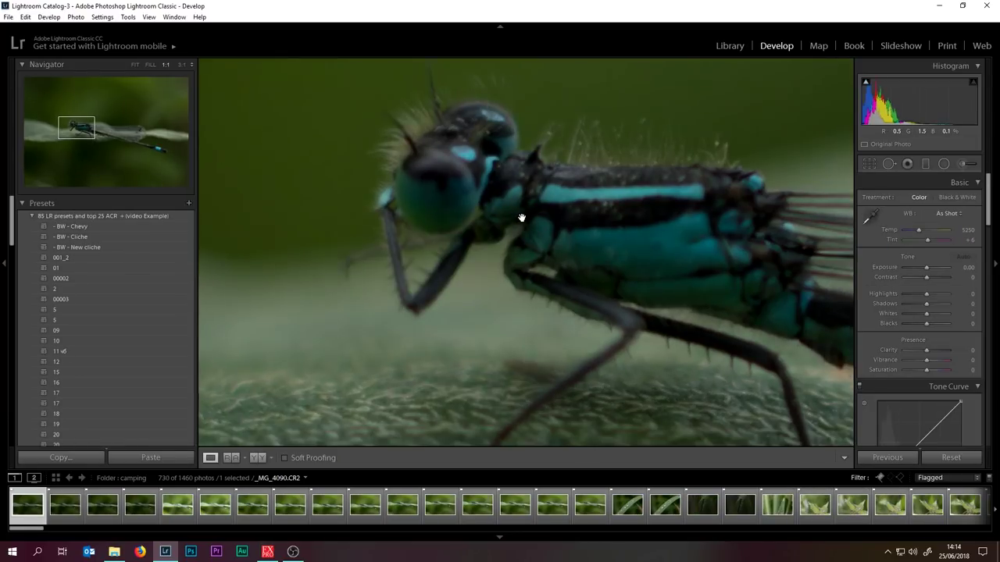
key(x)
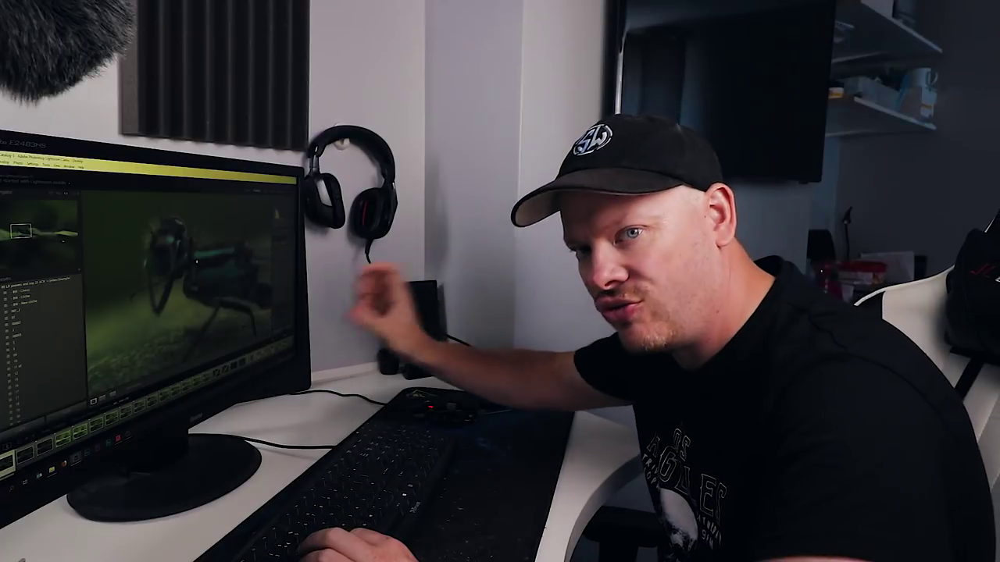
Reject the soft frame shown, then check _MG_4094's thorax at 1:1 and reject it too
key(x)
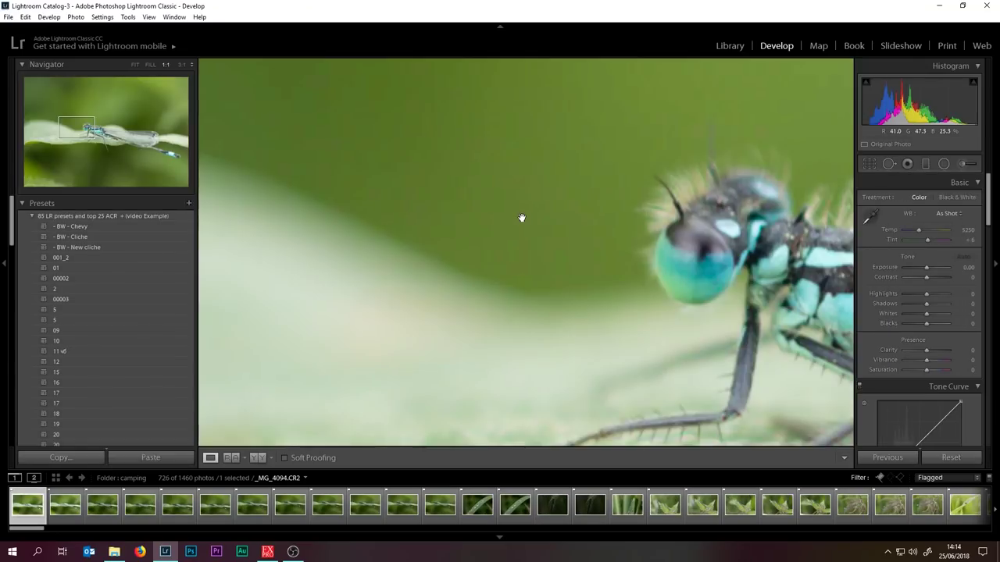
click(723, 265)
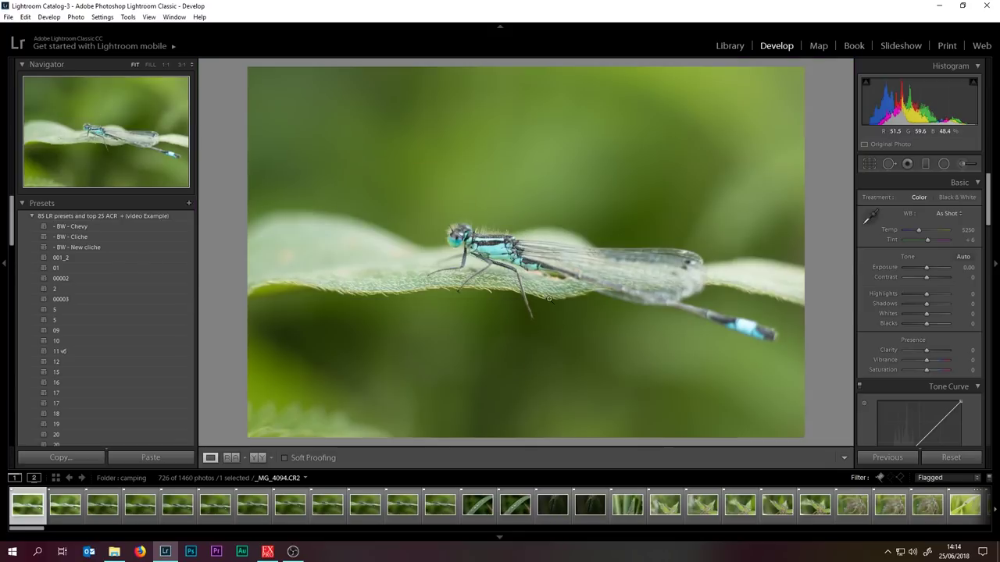
click(499, 250)
key(x)
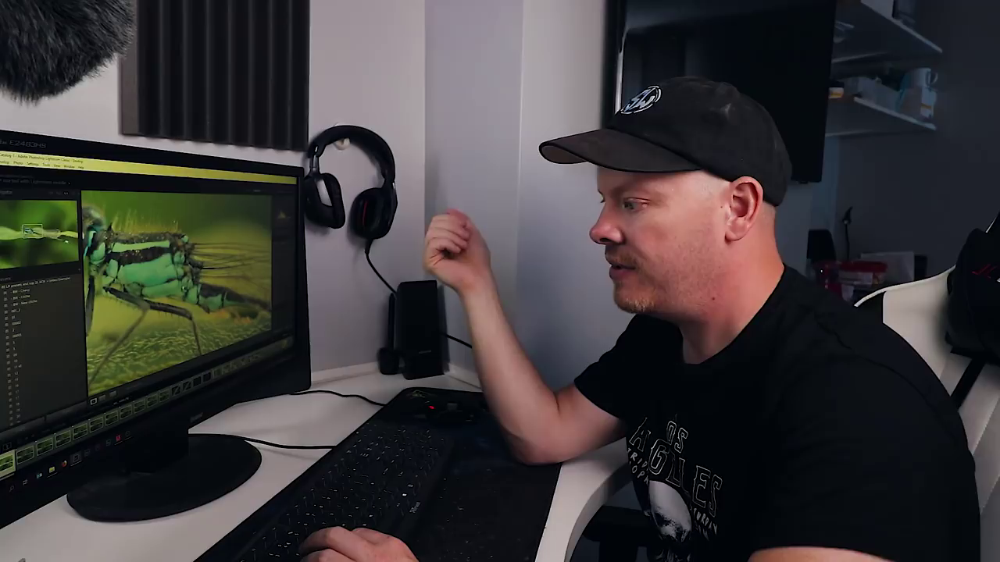
Reject the five soft frames of the damselfly-on-leaf burst, checking one at Fit
key(x)
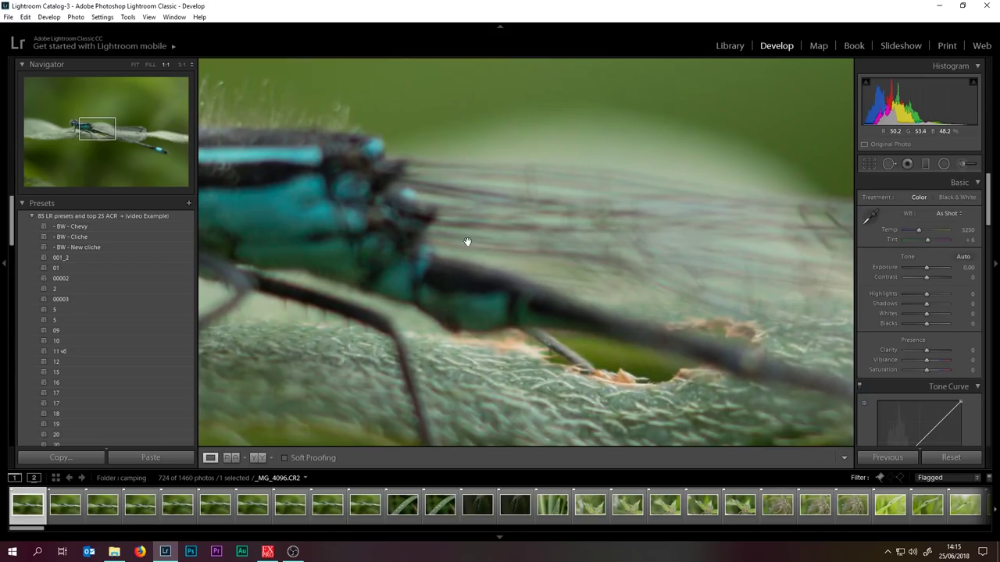
click(499, 265)
key(x)
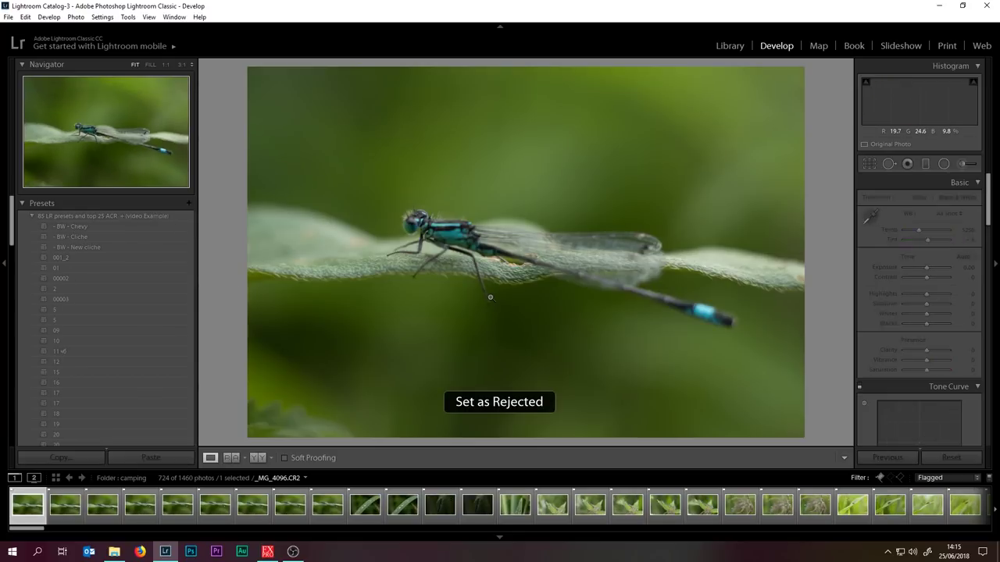
key(x)
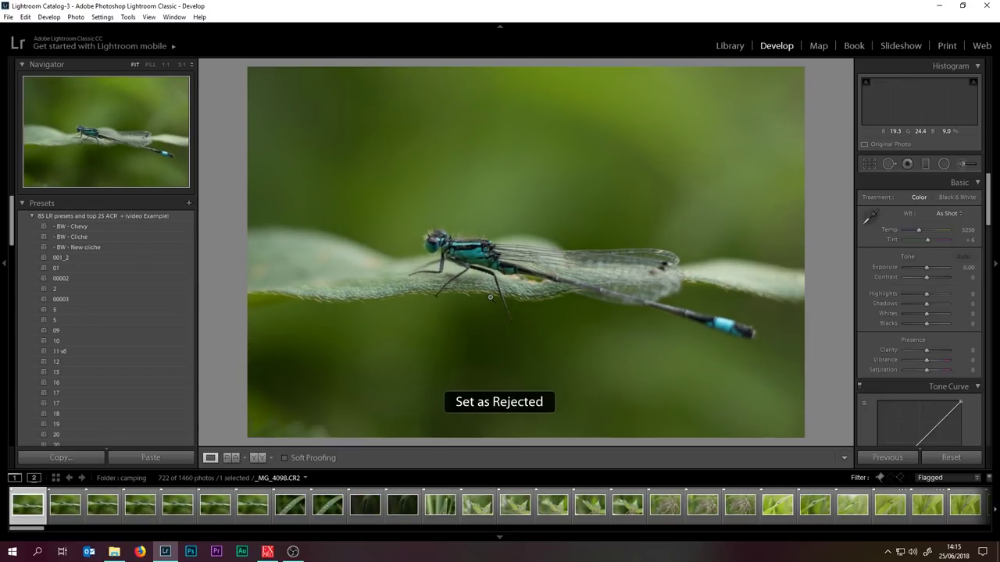
key(x)
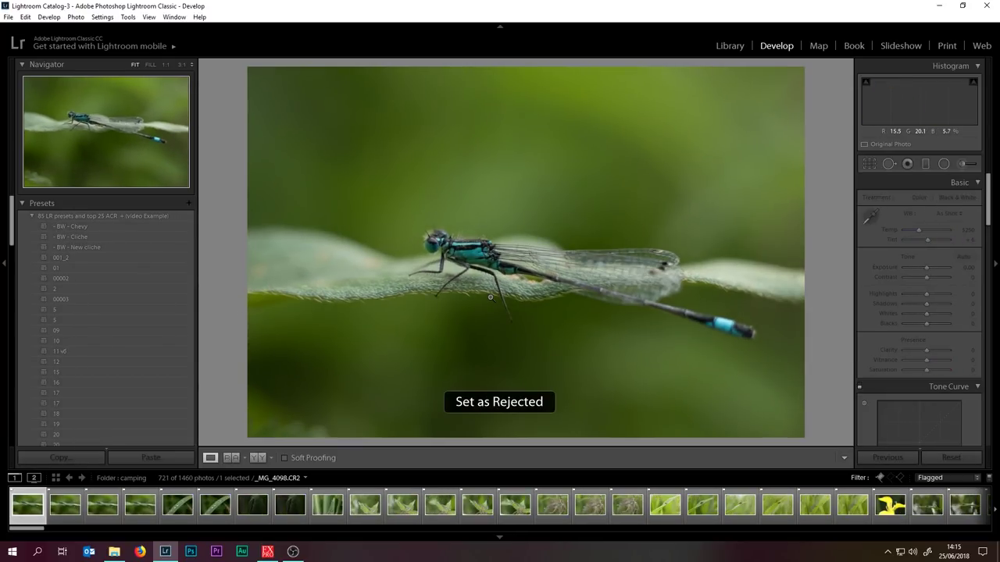
key(x)
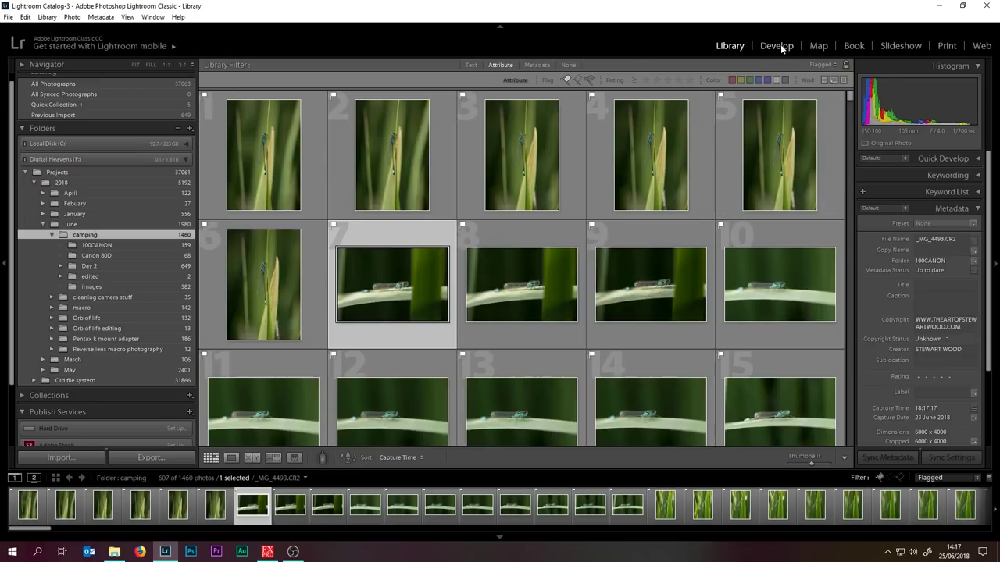
Check the vertical grass burst's first frame at 1:1 in Develop and reject three soft frames
click(777, 45)
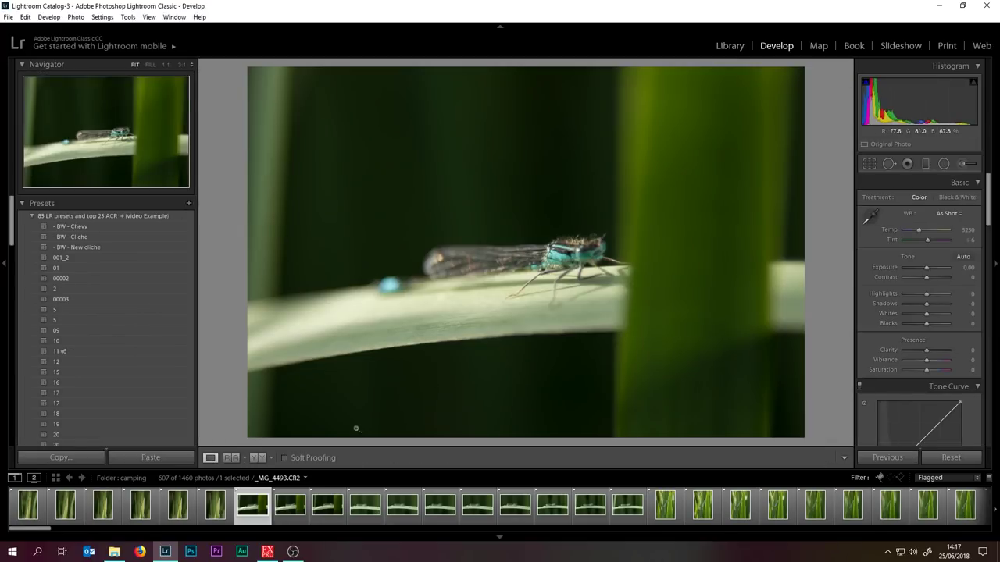
click(29, 507)
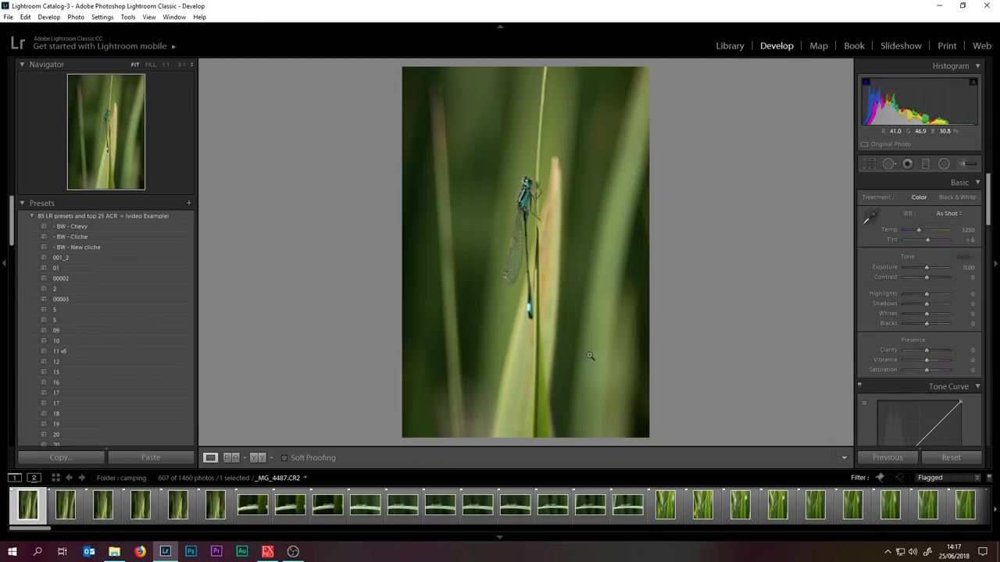
click(505, 188)
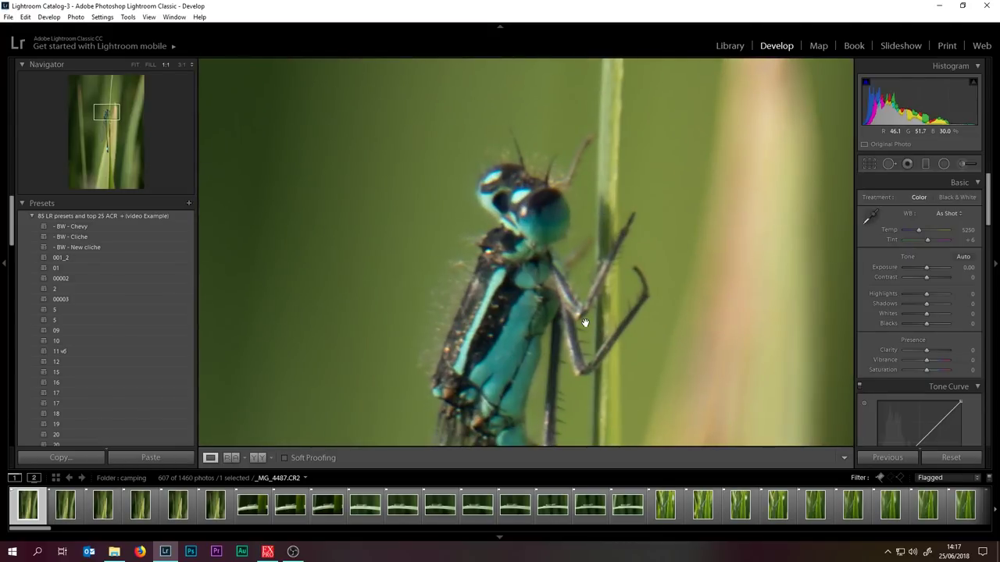
key(x)
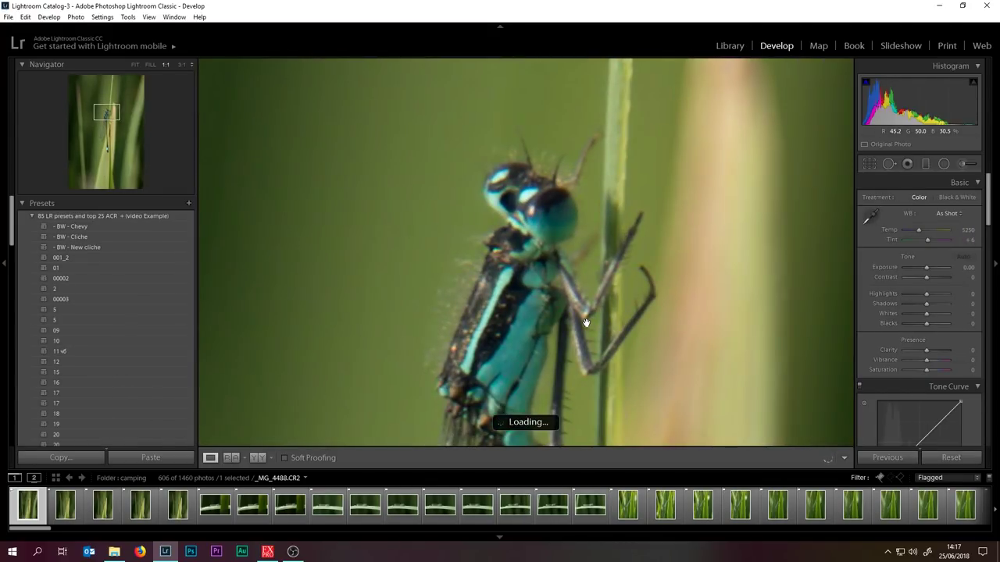
key(x)
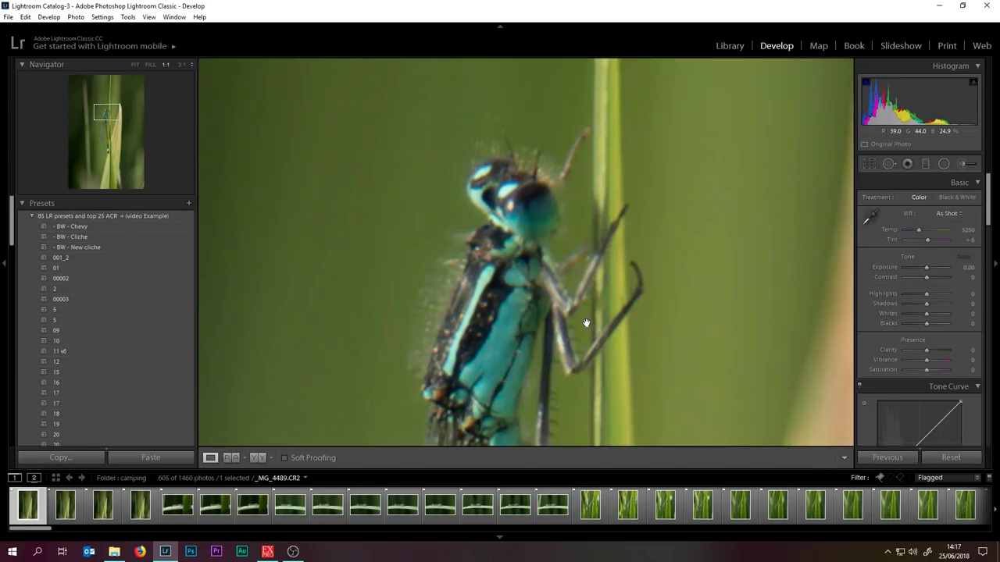
key(x)
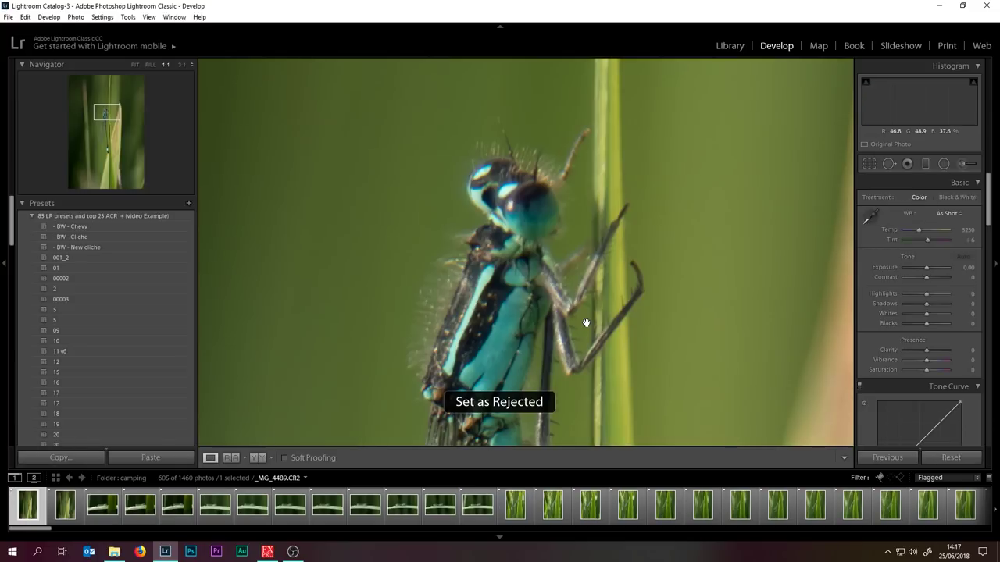
Check the burst's focus at 1:1, then reject photos 1–10 together in the Library grid
click(728, 45)
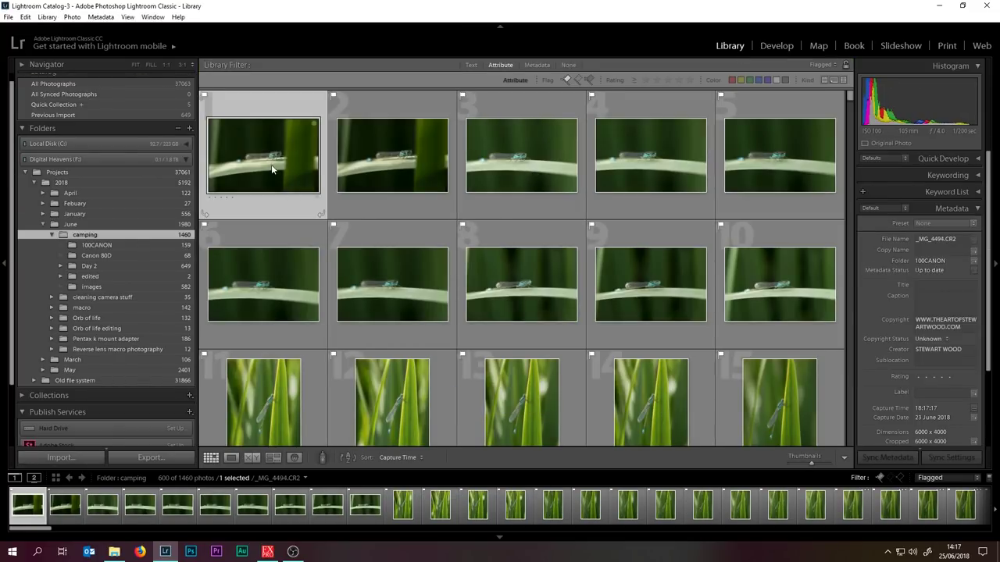
click(777, 46)
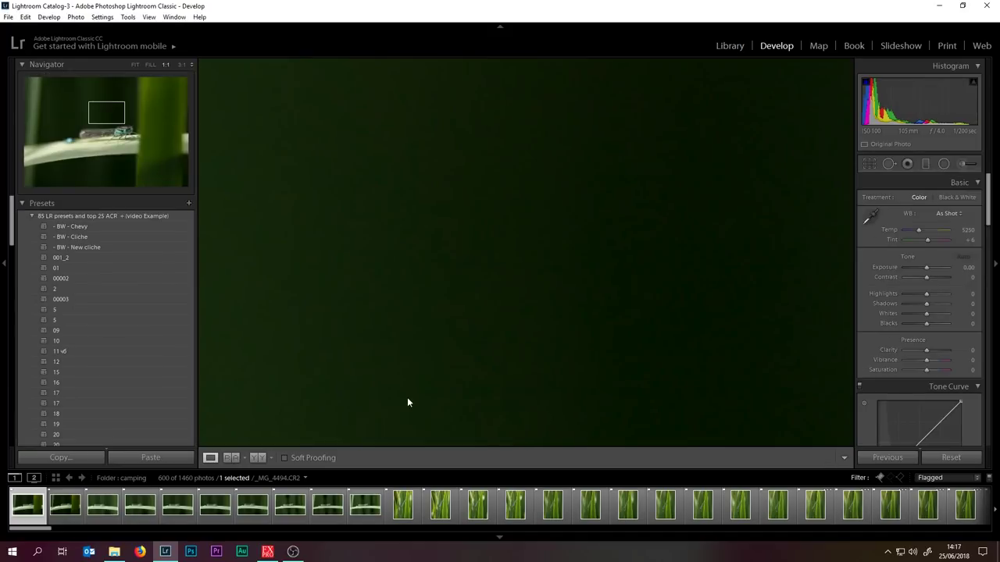
click(499, 298)
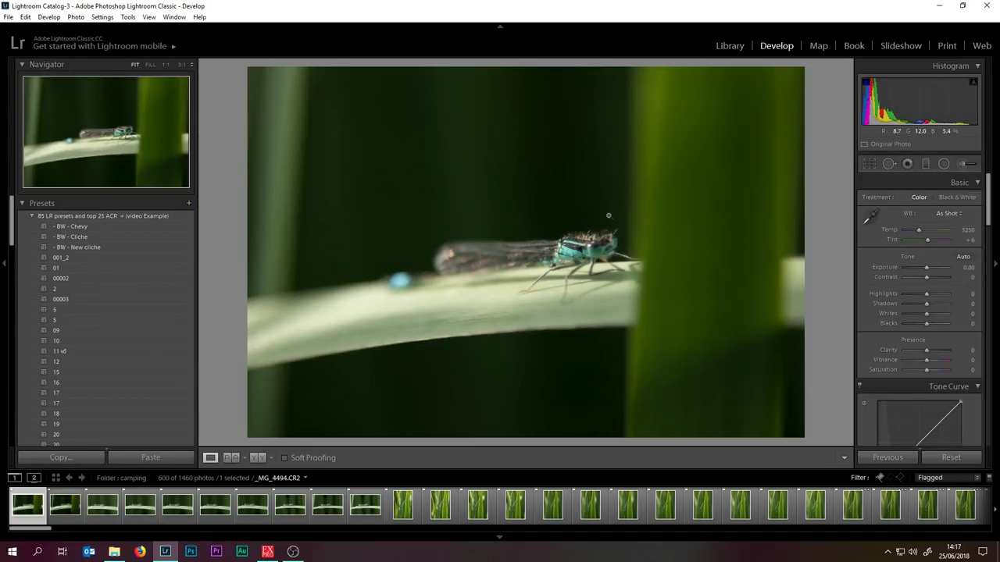
click(641, 264)
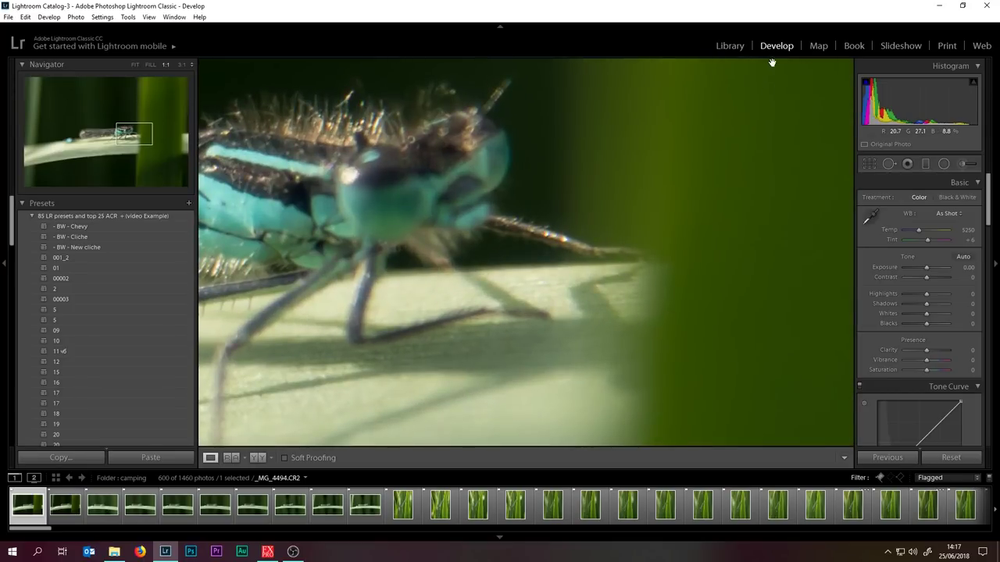
click(739, 48)
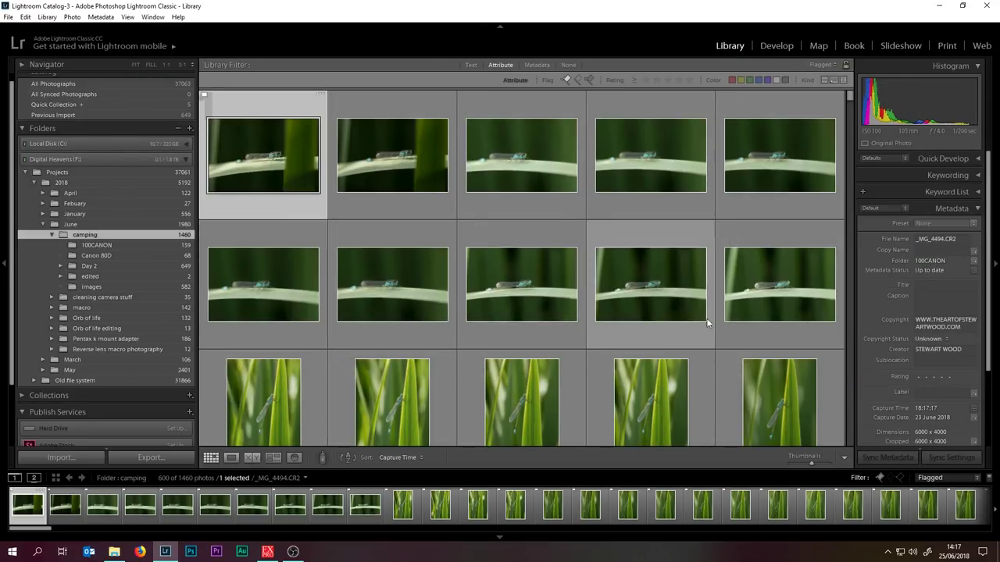
shift+click(780, 301)
key(x)
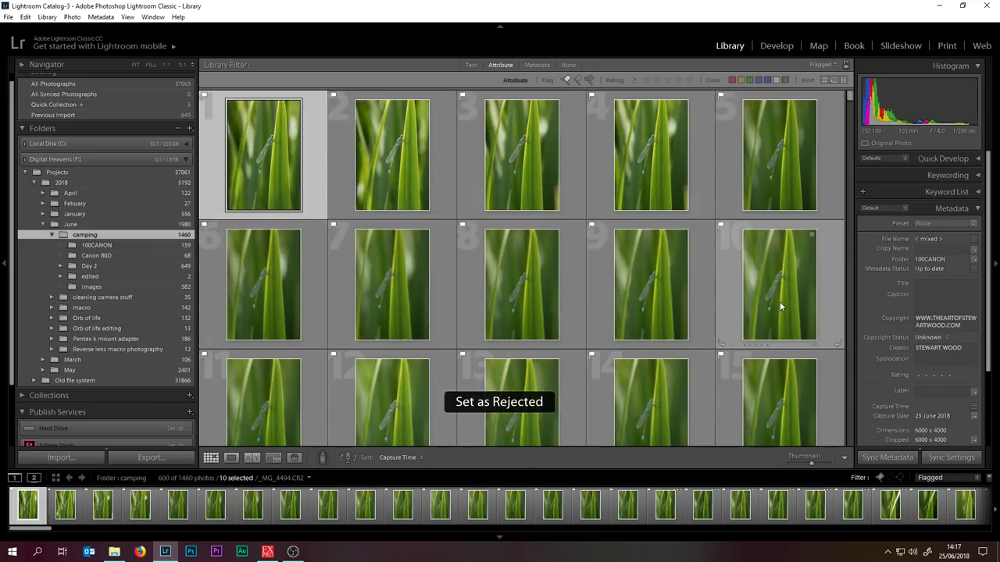
Inspect the next burst's damselfly head at 1:1, reject the soft frame, and return to Library
click(773, 45)
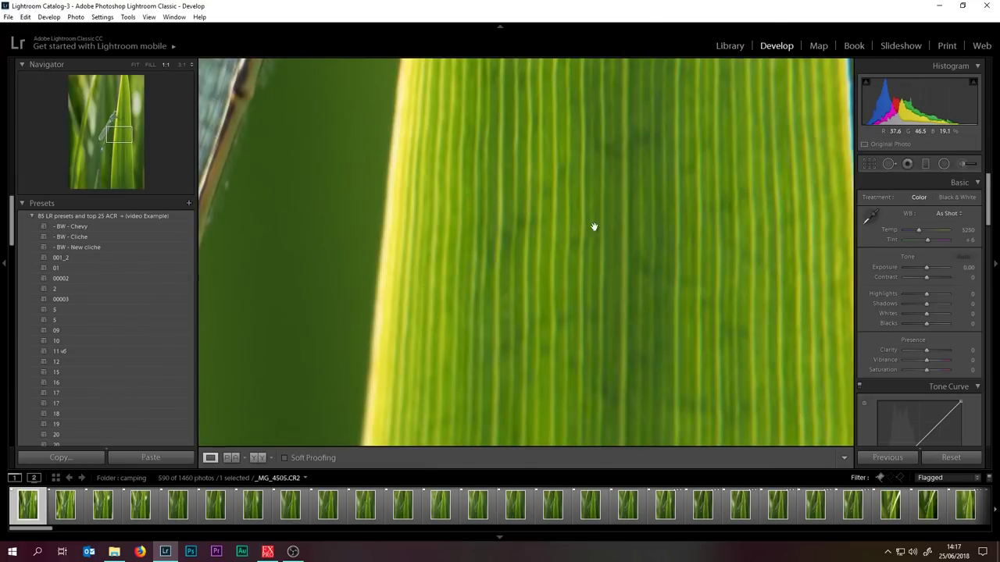
click(594, 226)
drag(533, 188, 623, 332)
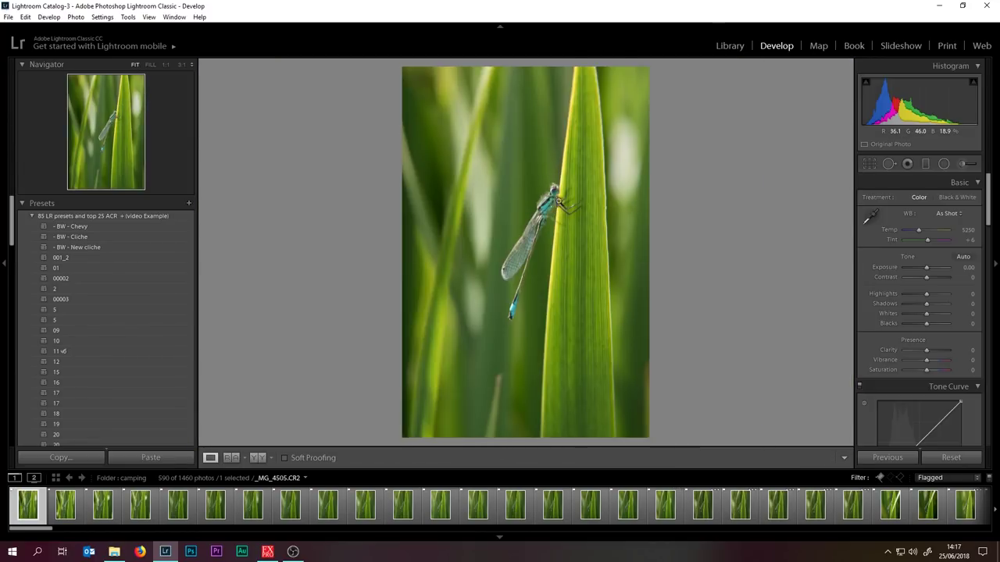
click(559, 201)
click(520, 219)
key(z)
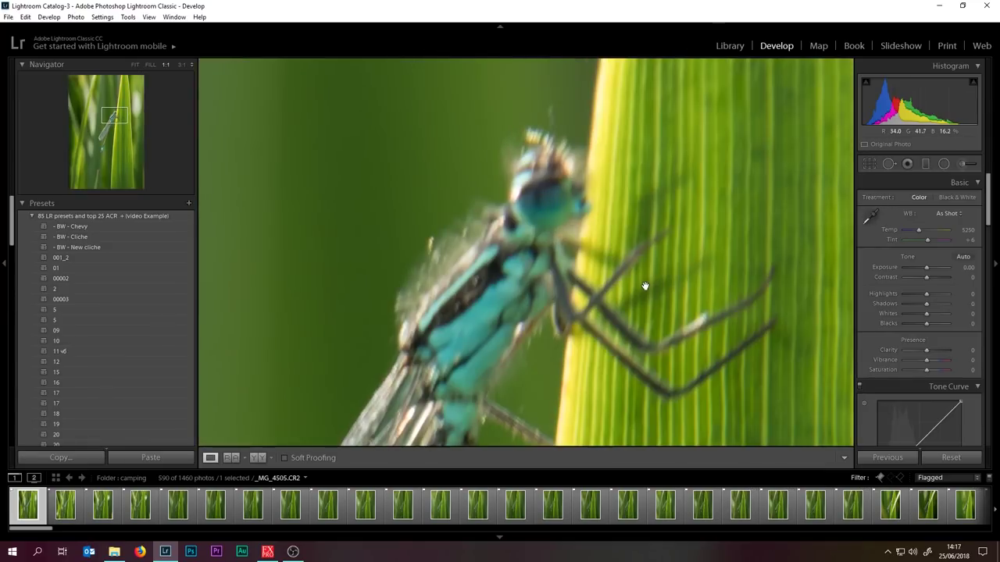
key(x)
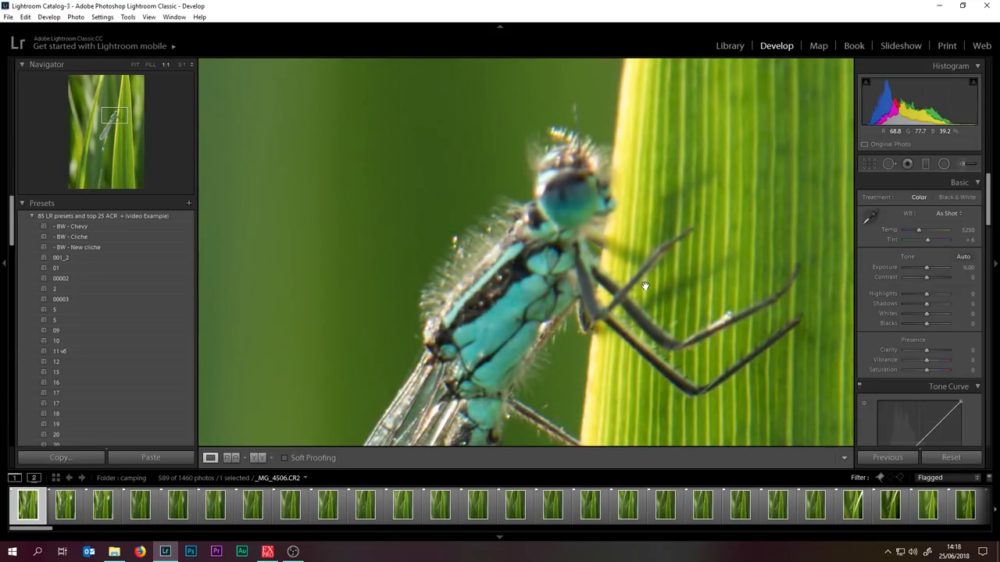
click(732, 49)
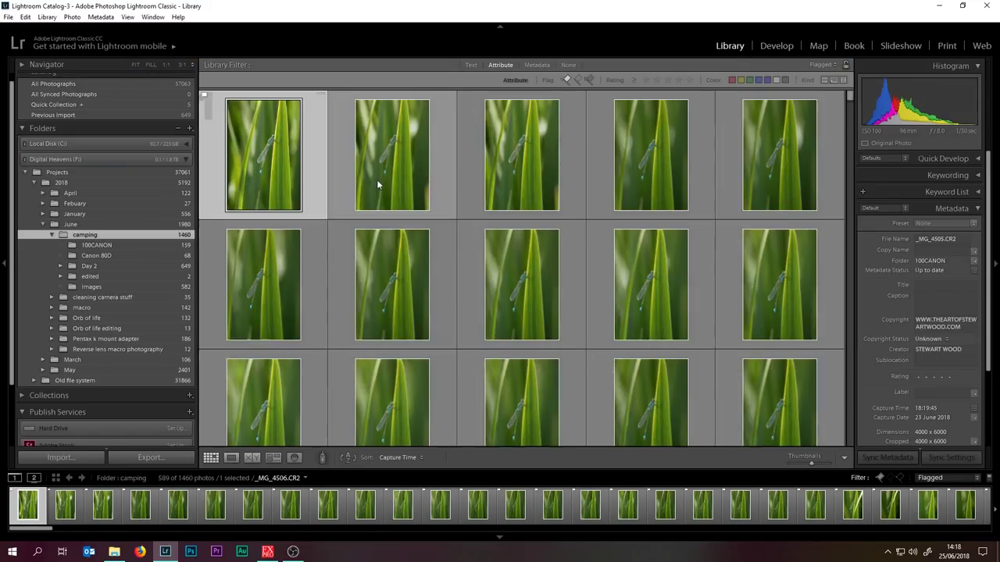
Filter by the EF24-105mm f/4L IS USM lens in Metadata and open the current photo in Develop
click(535, 66)
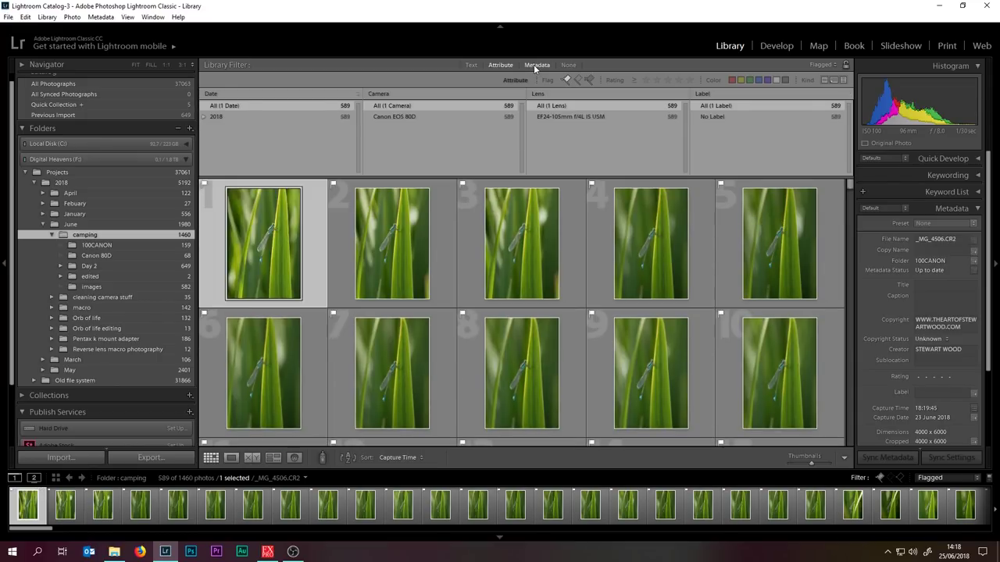
click(548, 116)
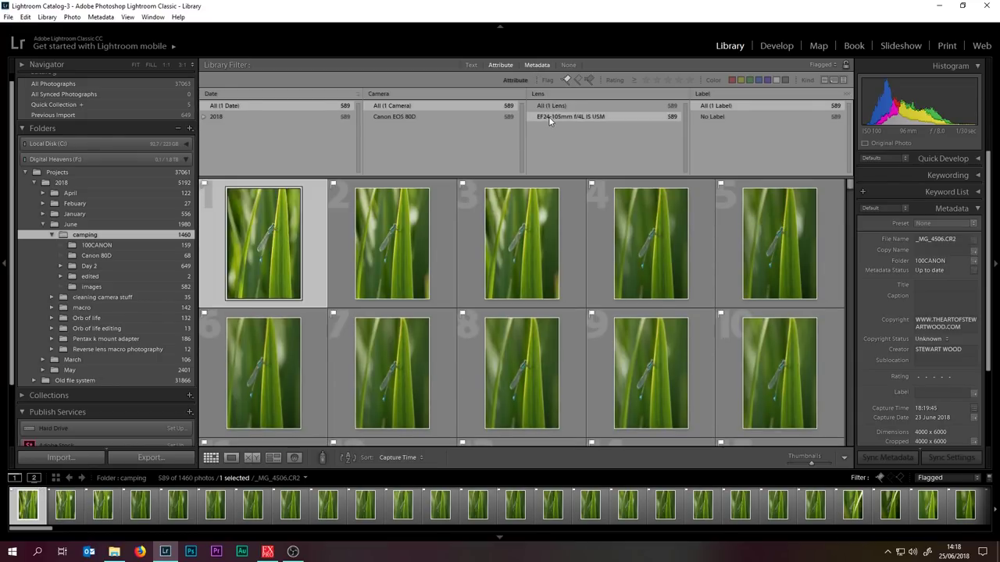
click(777, 47)
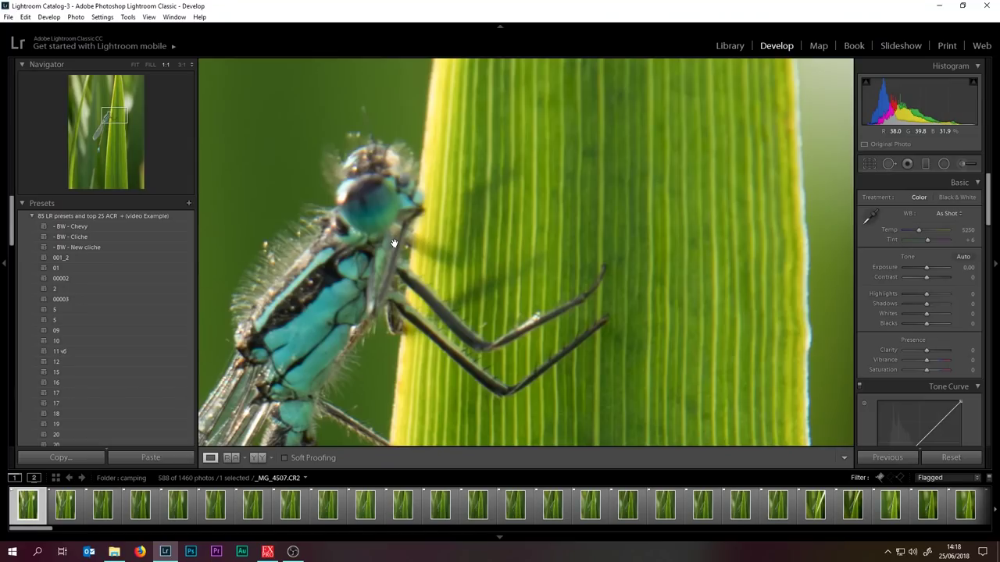
Reject three soft frames after panning to the damselfly's head at 1:1, then step through the burst
key(x)
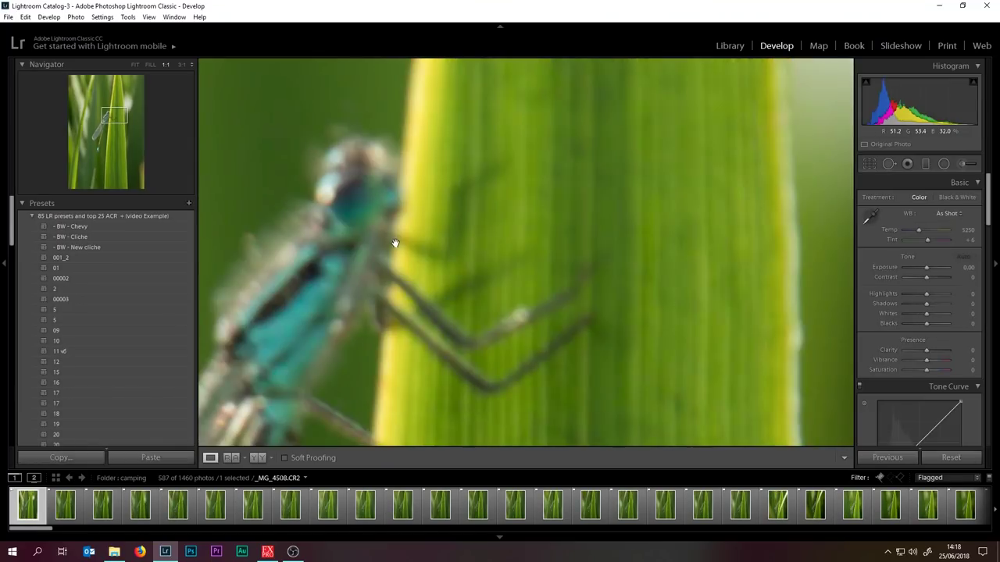
drag(385, 245, 593, 236)
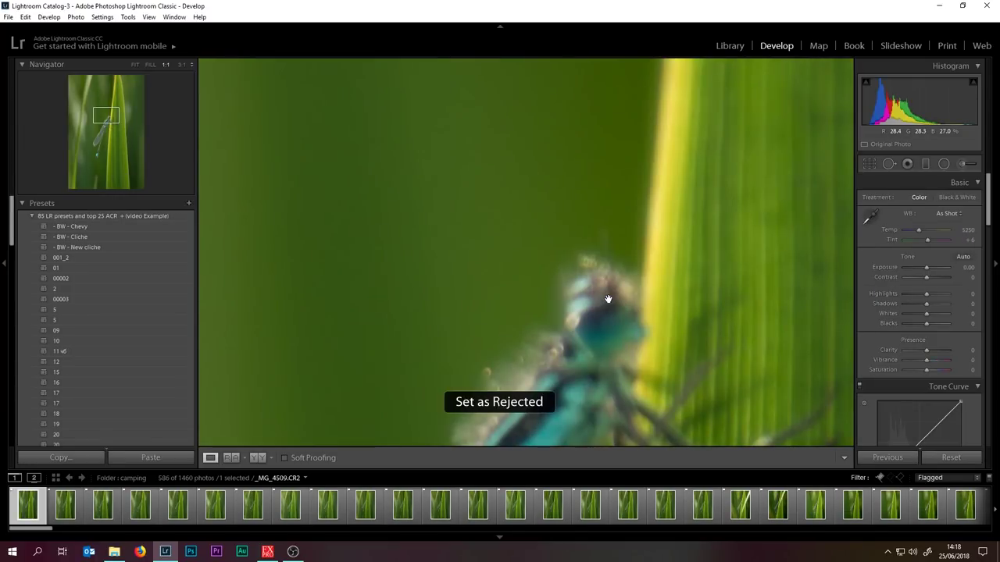
key(x)
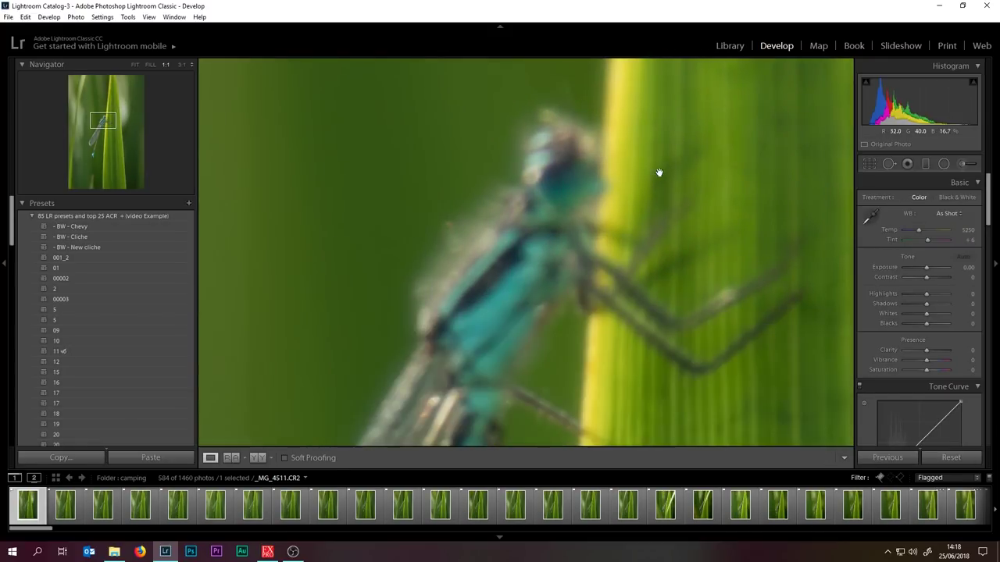
key(x)
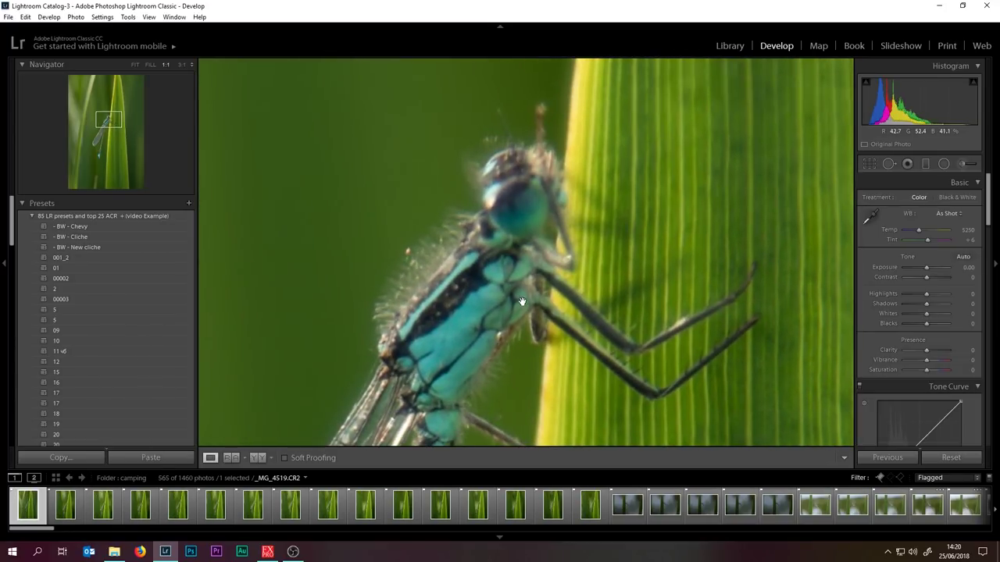
key(Right)
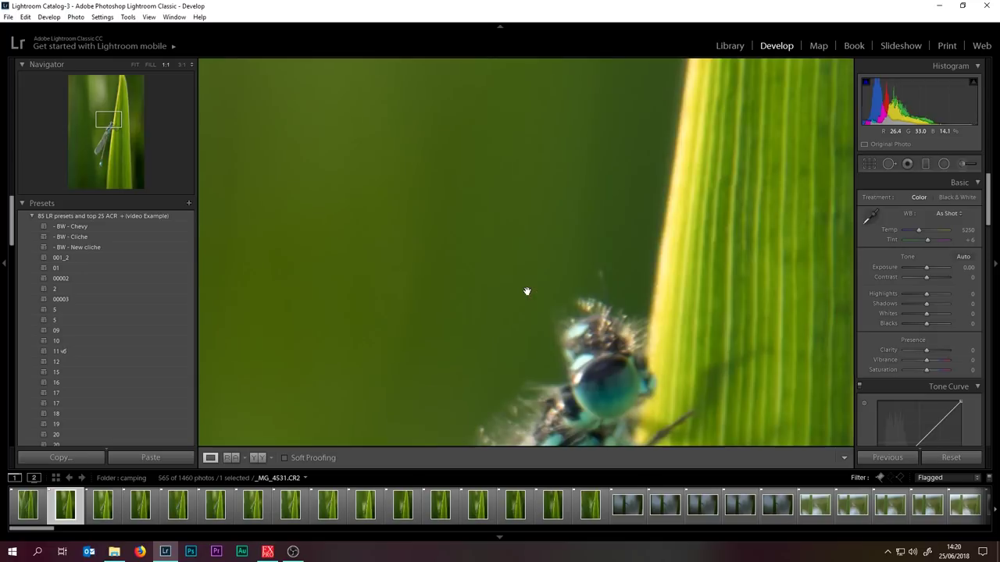
key(Right)
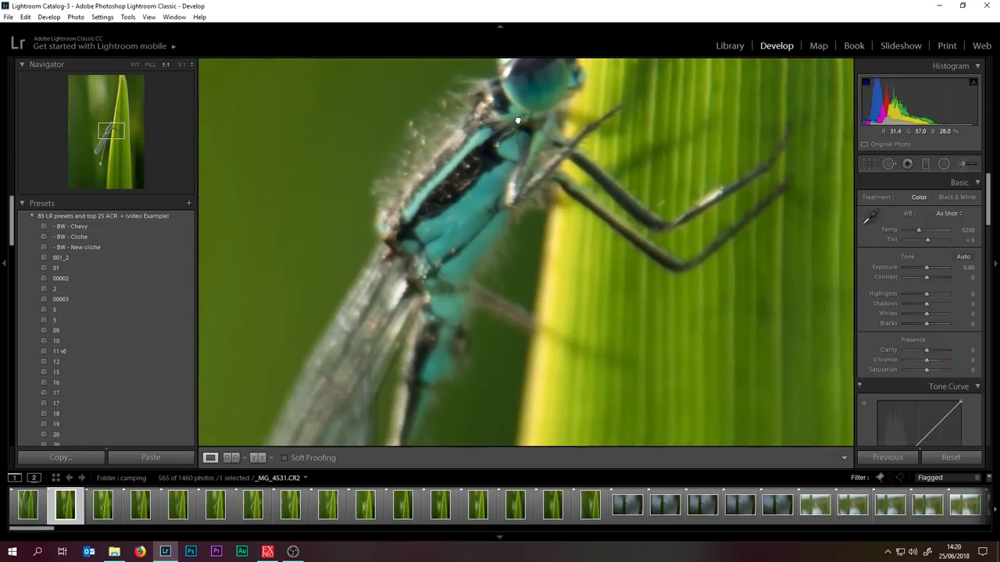
click(111, 508)
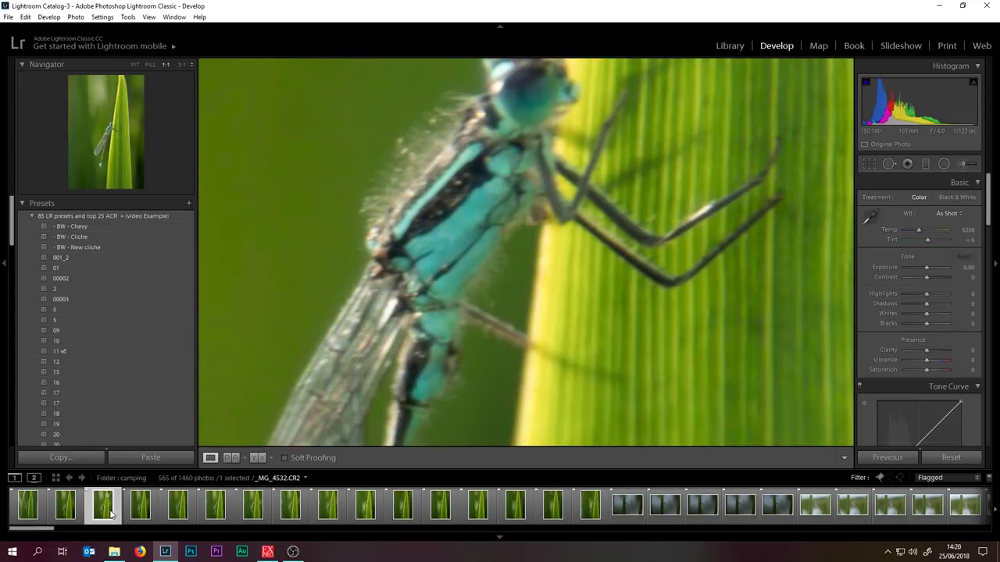
Reject grid photos 1–16 in Library, then open photo 6 (_MG_4551) in Develop
click(729, 45)
click(274, 268)
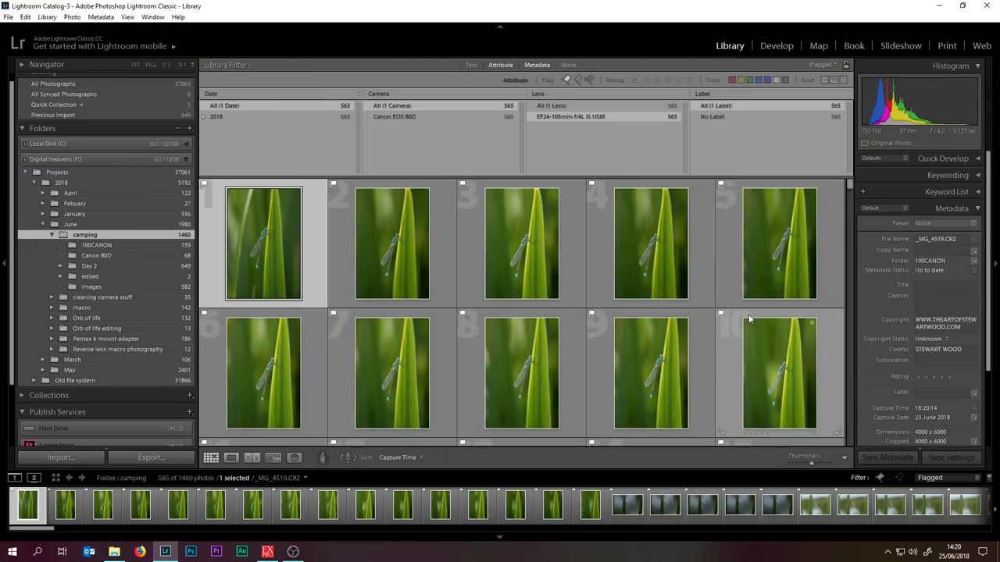
scroll(749, 313, down, 2)
scroll(342, 398, down, 1)
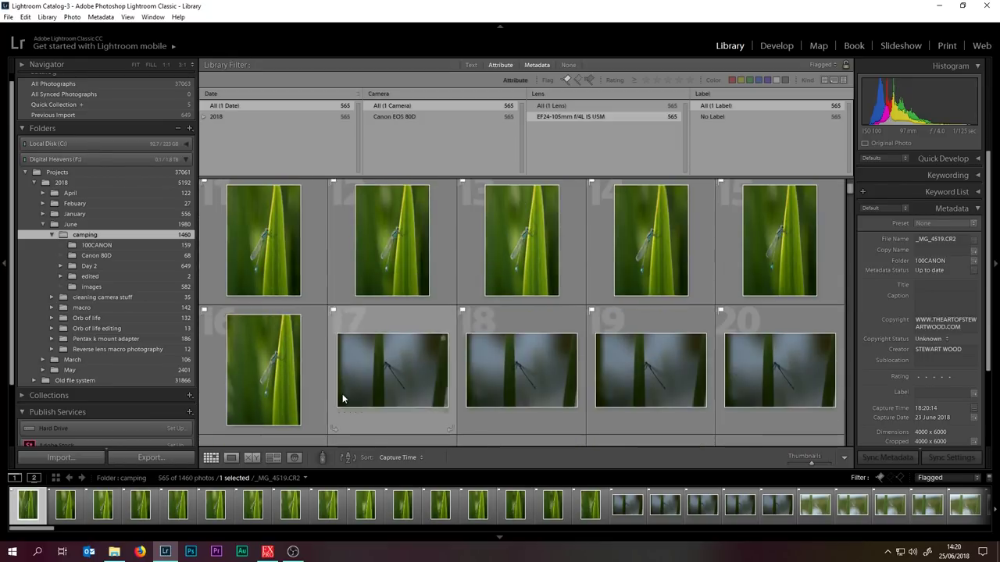
shift+click(244, 376)
key(x)
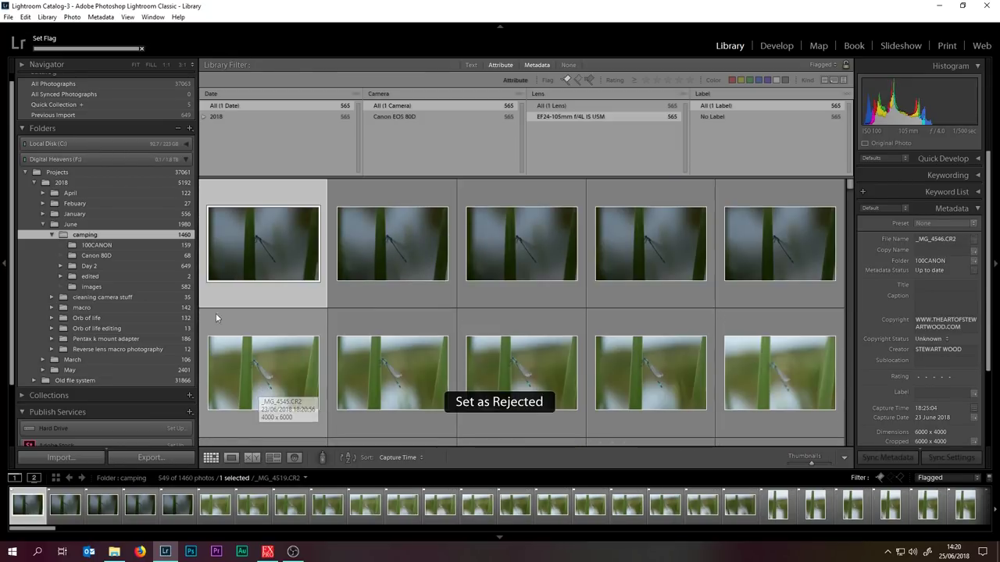
click(271, 369)
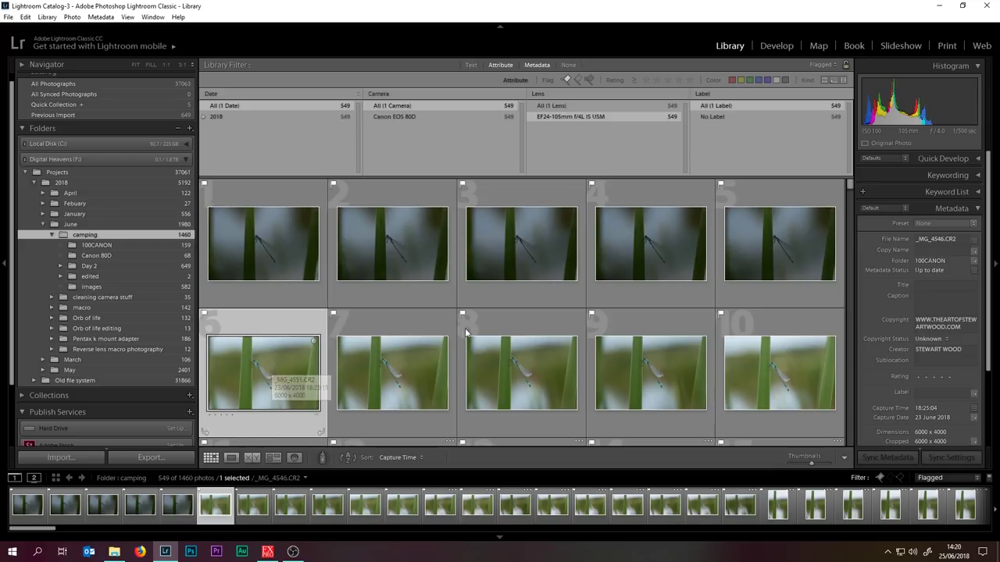
click(765, 47)
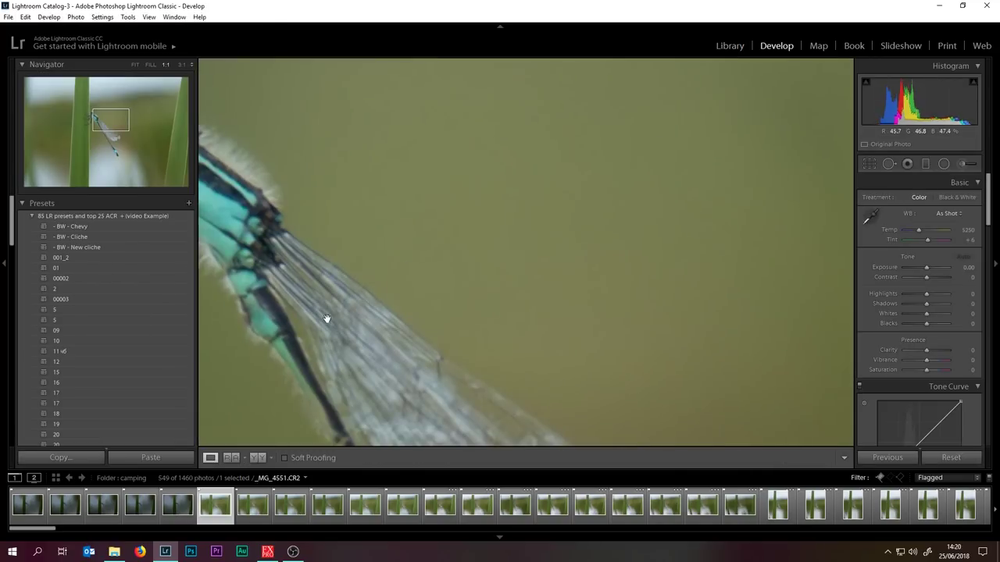
Inspect the next burst photos at Fit and reject the first two soft frames
drag(305, 255, 633, 305)
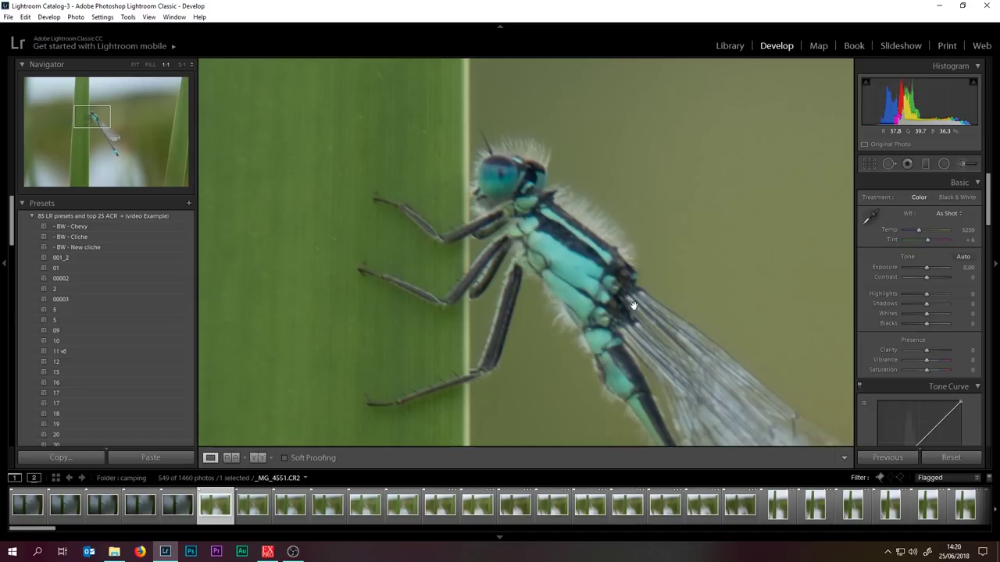
click(251, 506)
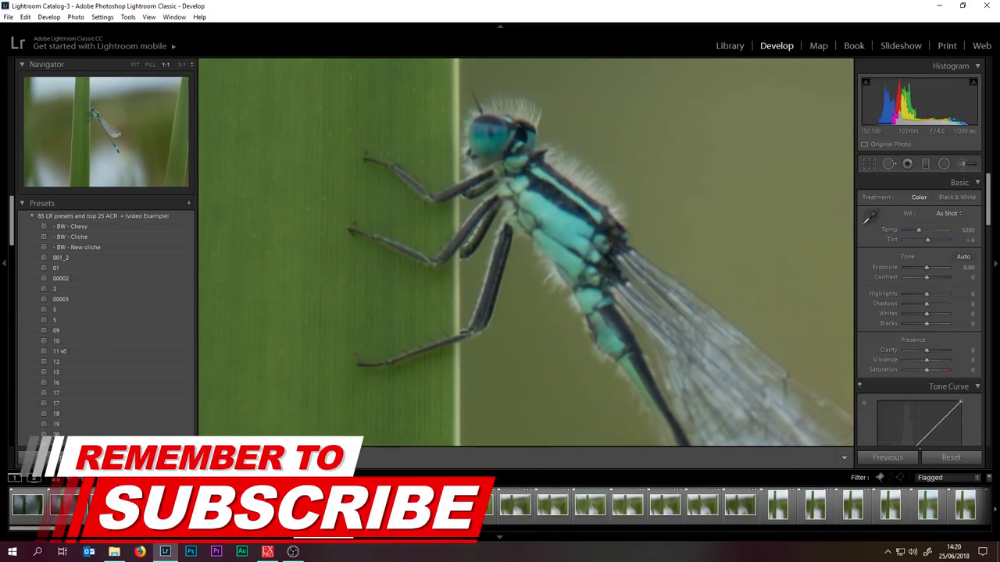
click(527, 259)
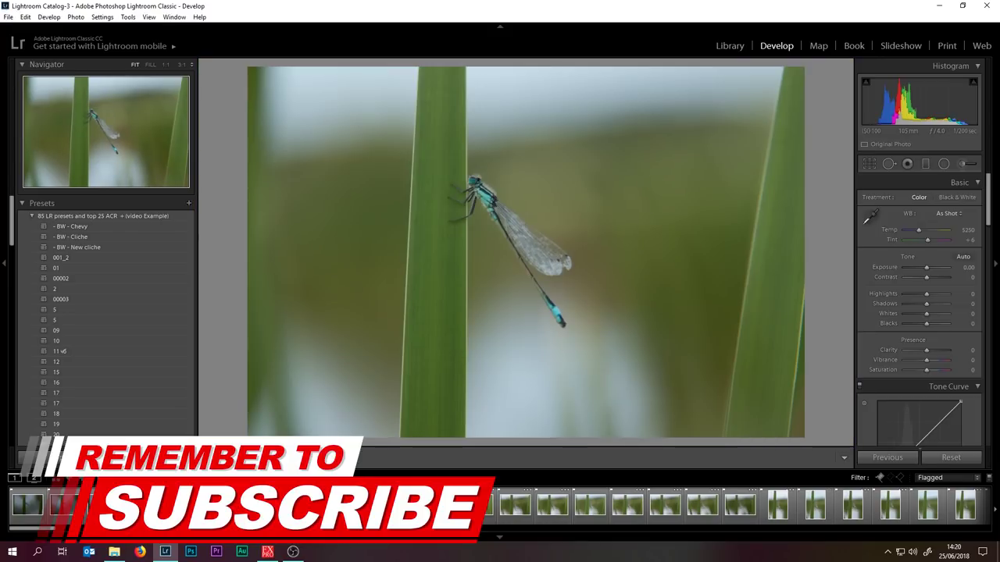
click(48, 514)
key(x)
key(x)
key(x)
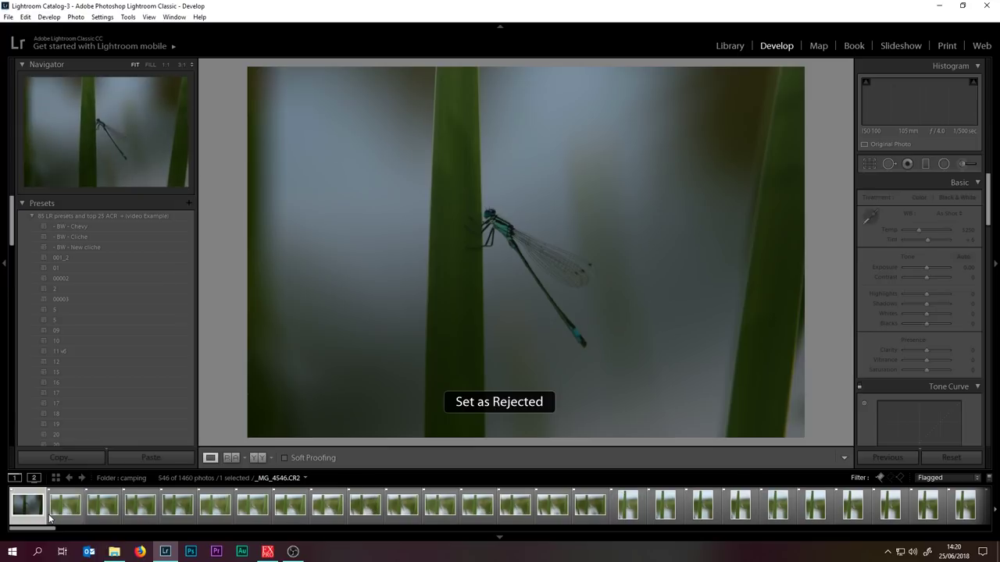
key(x)
key(x)
key(x)
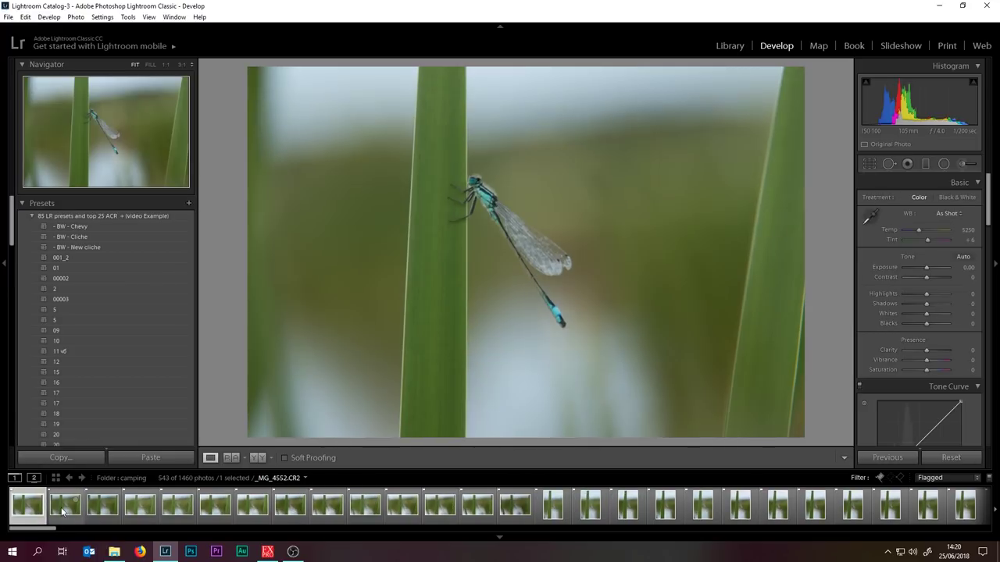
Pan along the damselfly's body at 1:1, then reject _MG_4553, _MG_4554 and _MG_4555 as soft
click(484, 208)
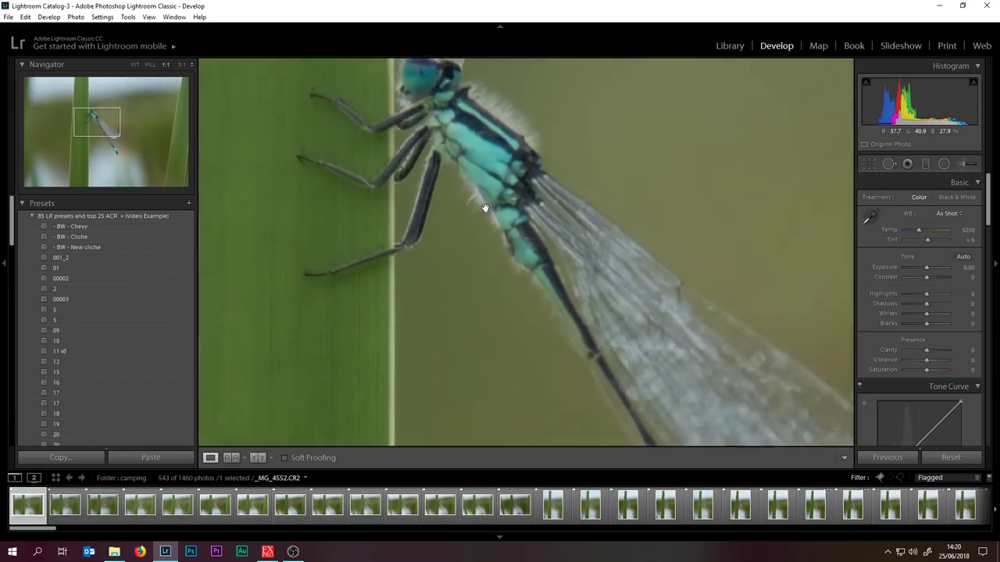
drag(453, 176, 425, 109)
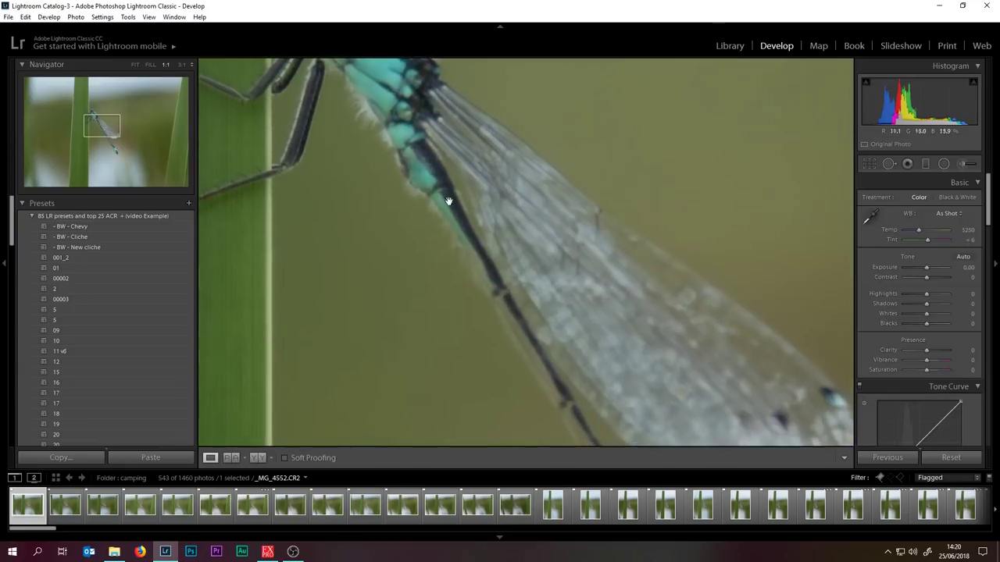
drag(469, 368, 420, 97)
drag(437, 235, 426, 141)
drag(453, 351, 570, 385)
key(Right)
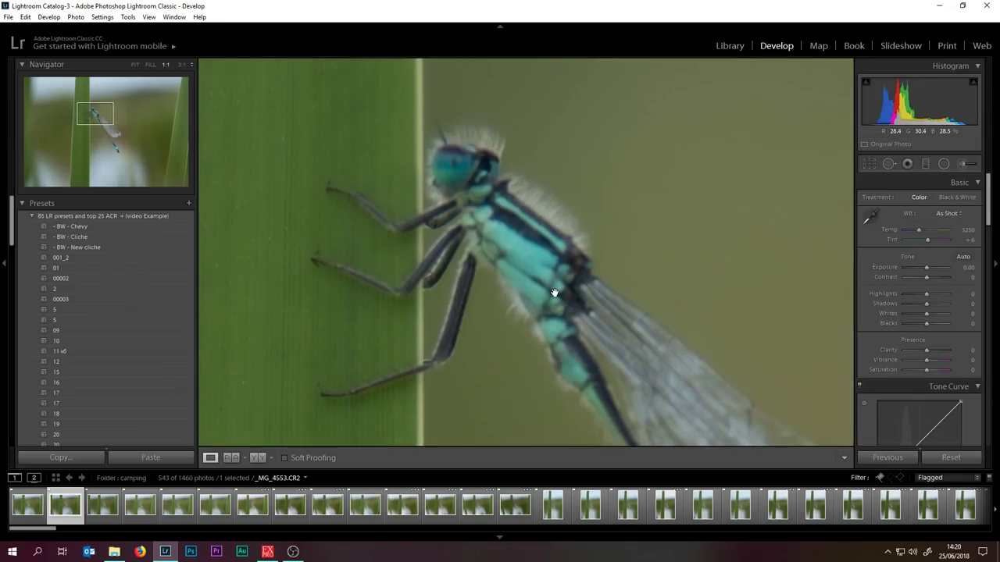
key(x)
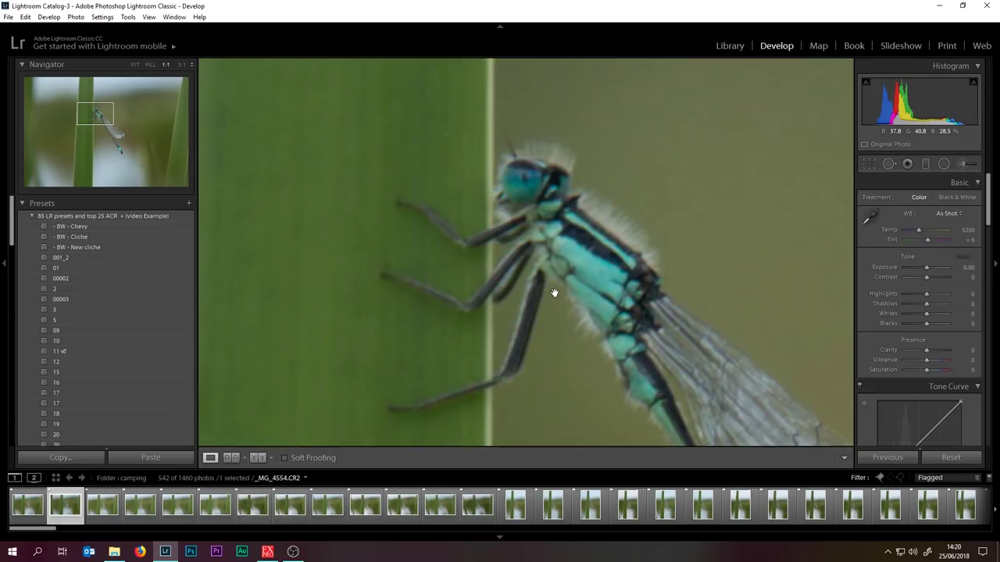
key(x)
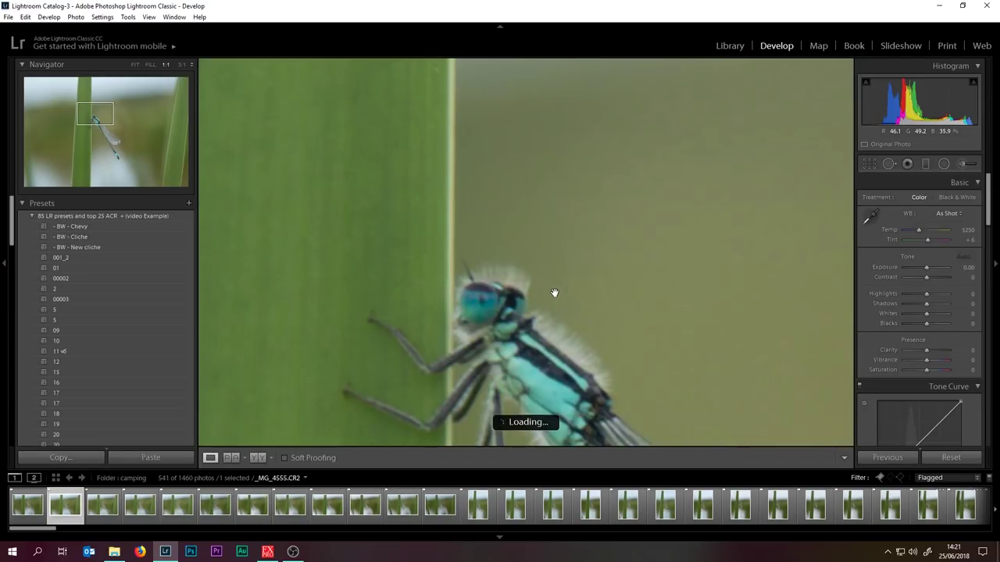
key(x)
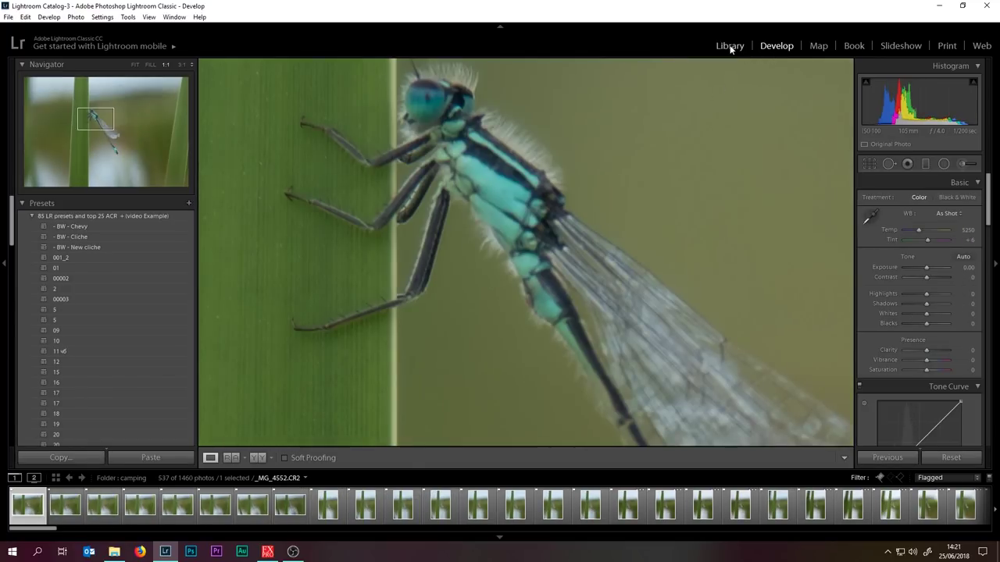
Reject grid photos 2–8 in Library, cancelling the accidental delete prompt, then reopen Develop
click(729, 46)
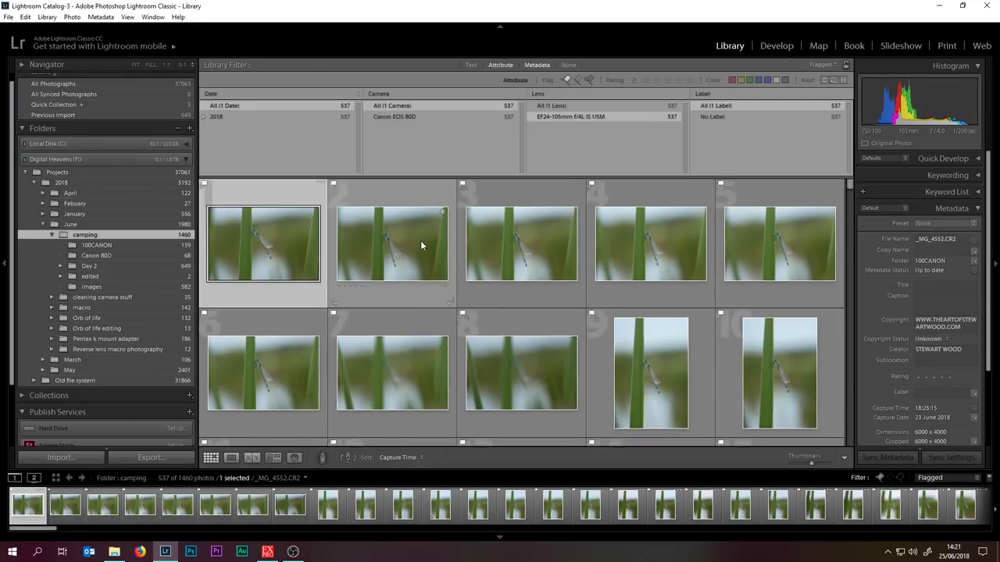
click(420, 245)
scroll(698, 293, down, 2)
shift+click(550, 318)
key(Delete)
click(561, 303)
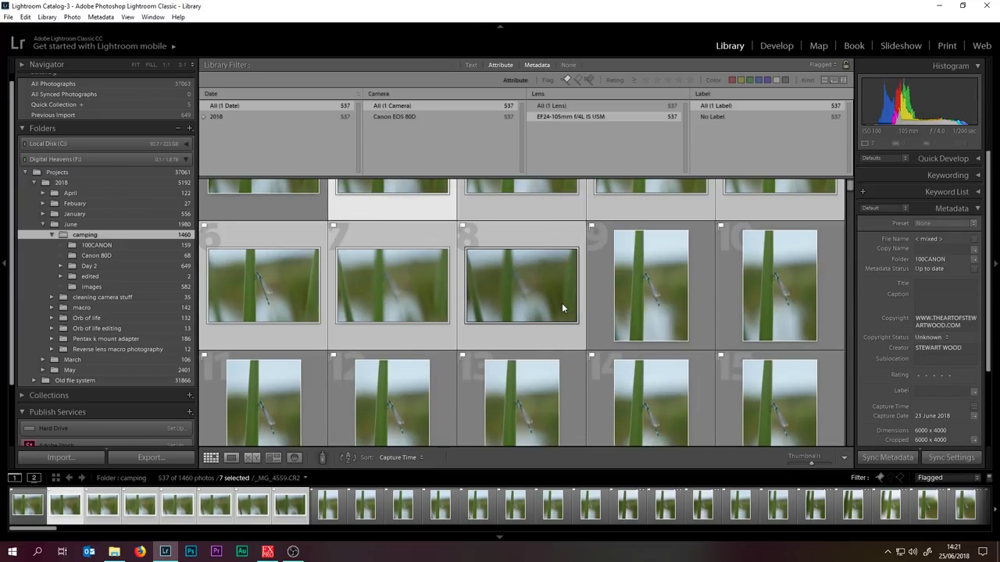
key(x)
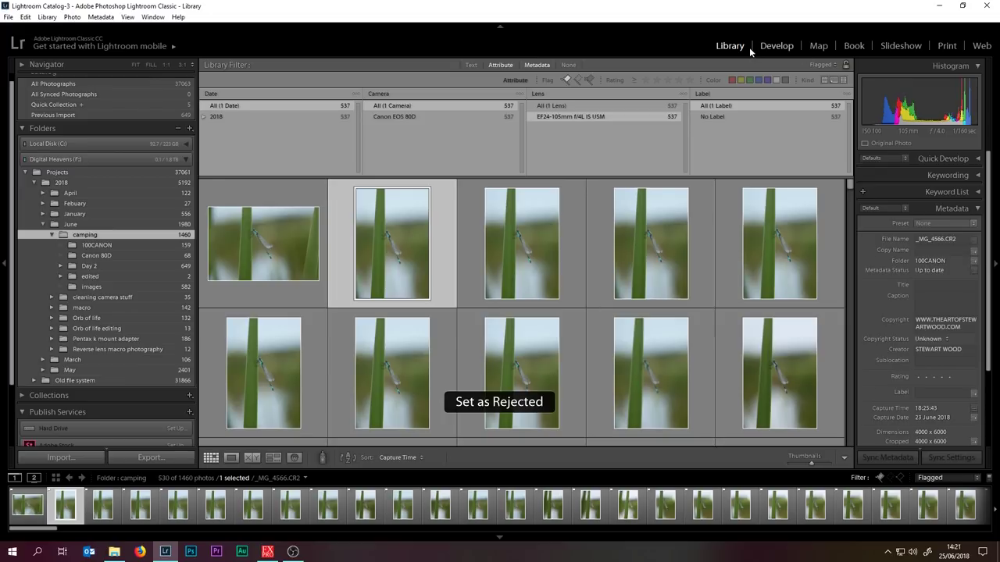
click(775, 45)
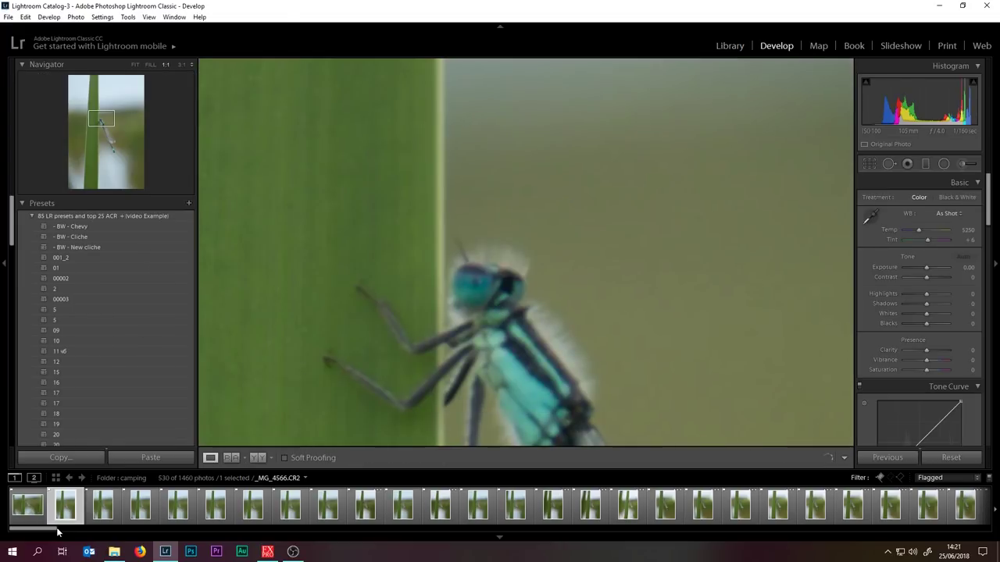
Check the vertical damselfly photo at Fit and at 1:1 on its head
drag(487, 351, 462, 167)
click(491, 251)
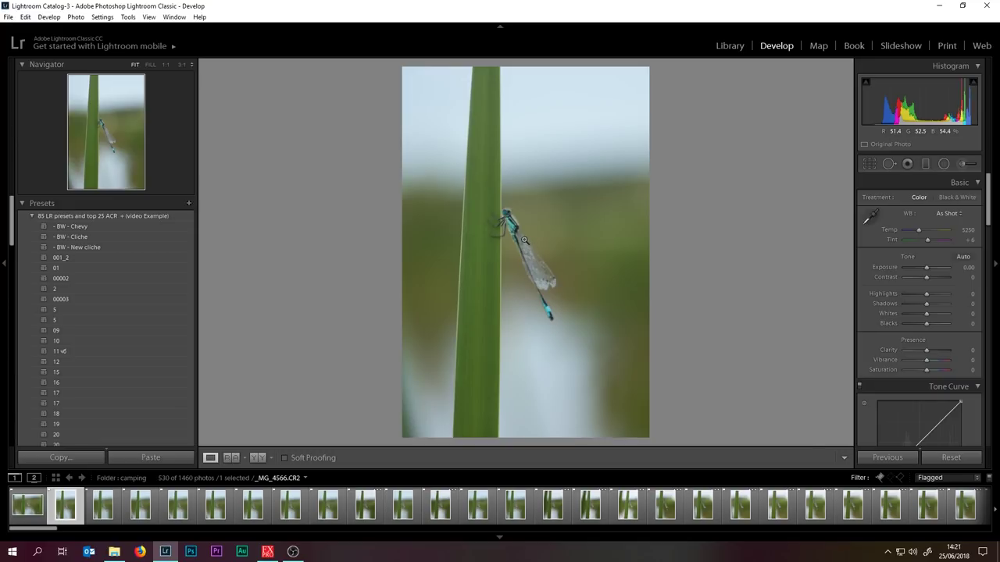
click(524, 240)
drag(491, 252, 509, 286)
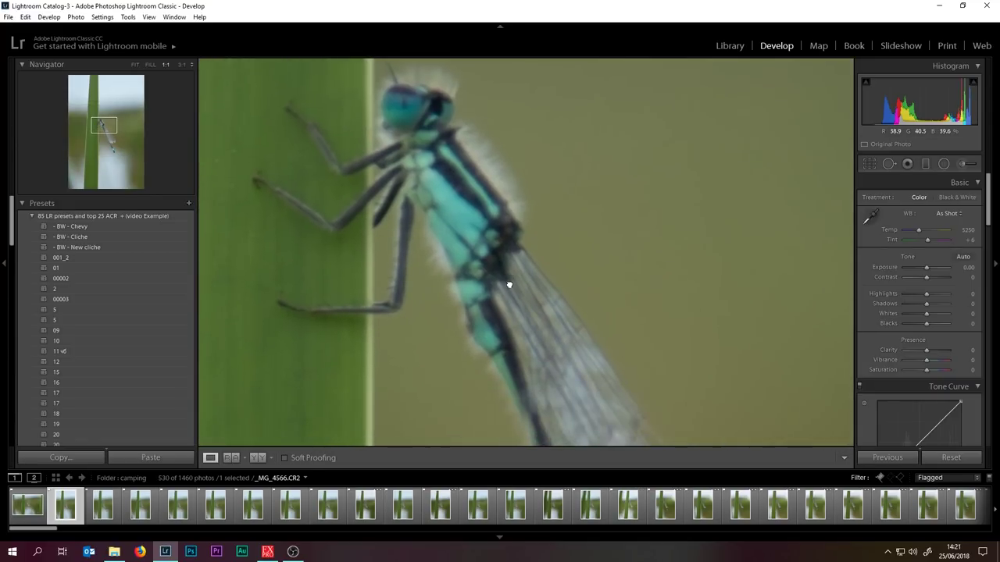
Reject the 32-photo soft range in the Library grid, leaving 498, then open Develop
click(736, 52)
scroll(673, 300, down, 2)
scroll(674, 307, down, 5)
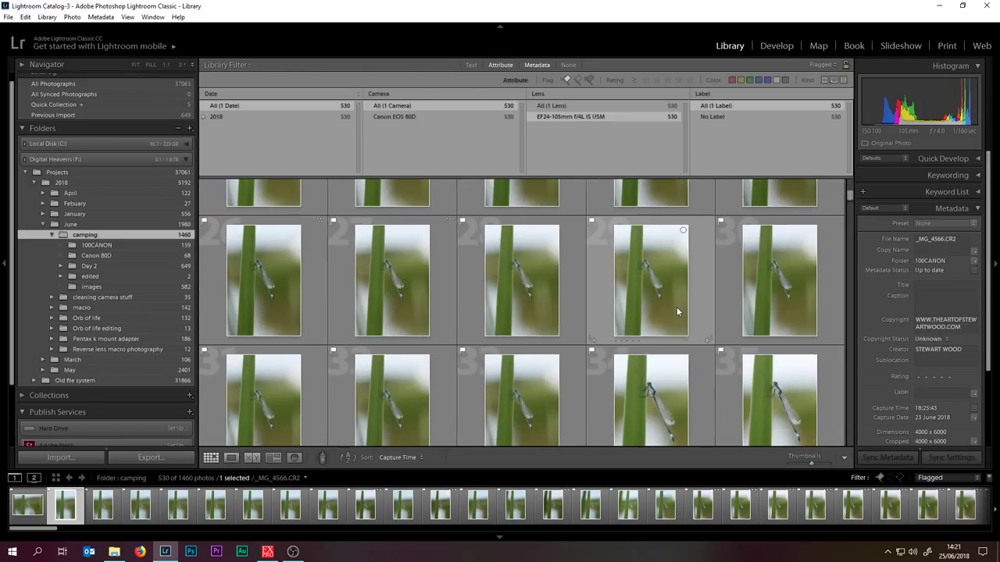
scroll(676, 307, down, 2)
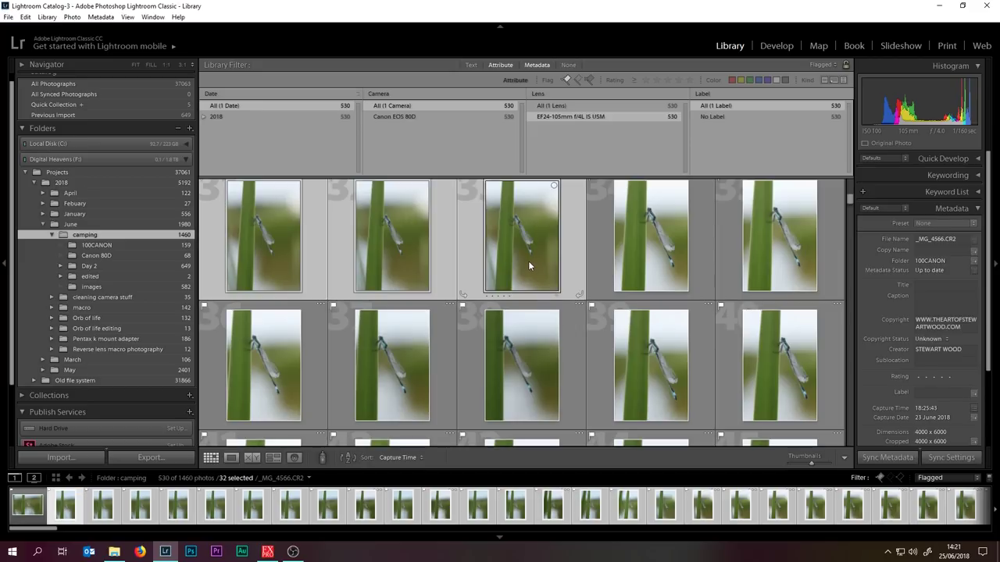
key(x)
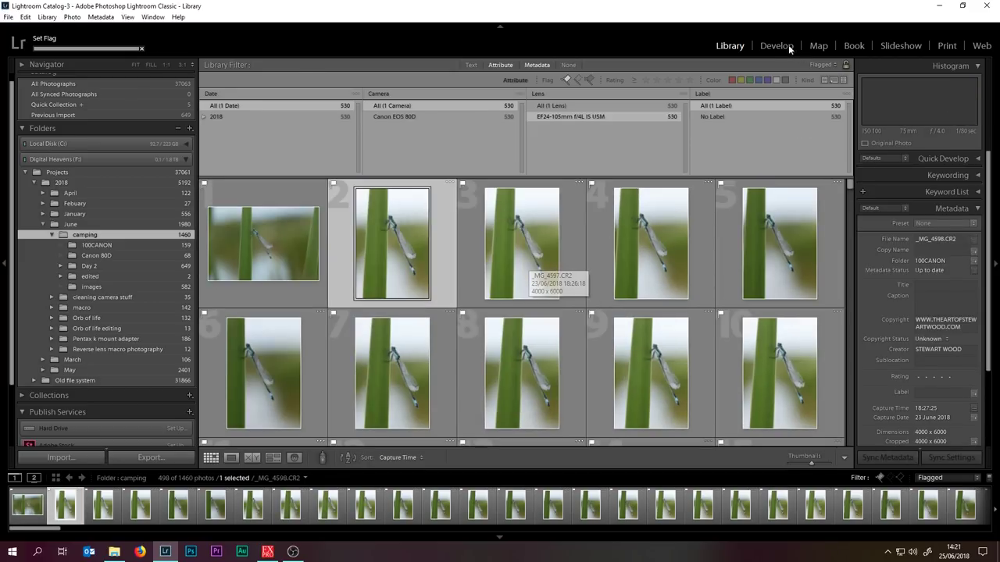
click(776, 45)
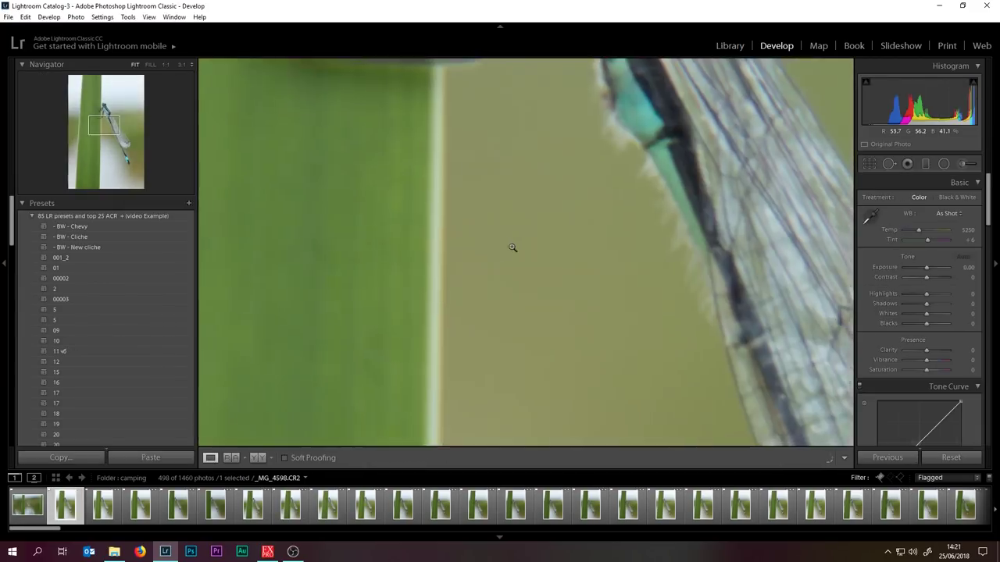
Inspect the reed damselfly's head, abdomen and wing at 1:1, then go to the Library grid with G
click(513, 248)
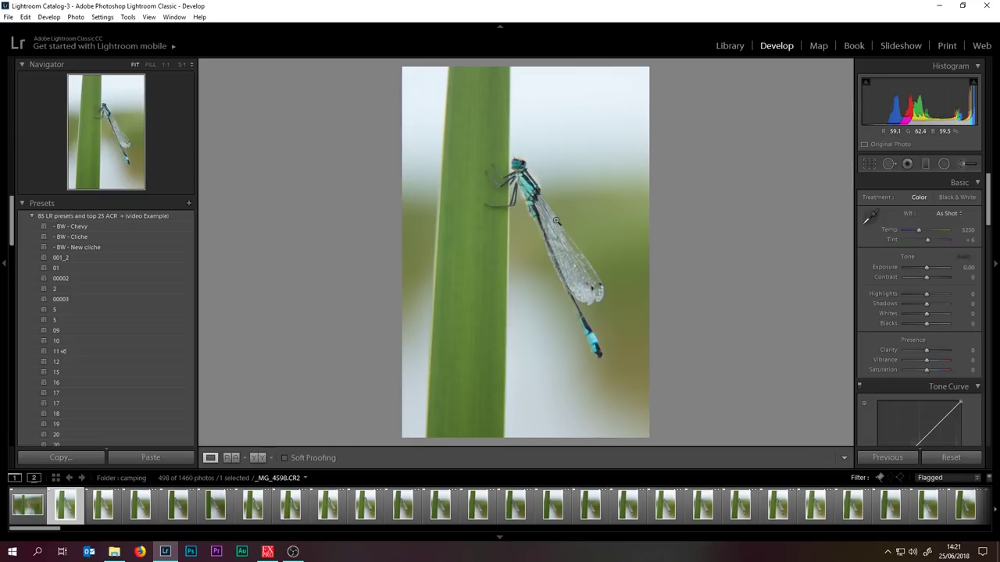
drag(545, 202, 563, 372)
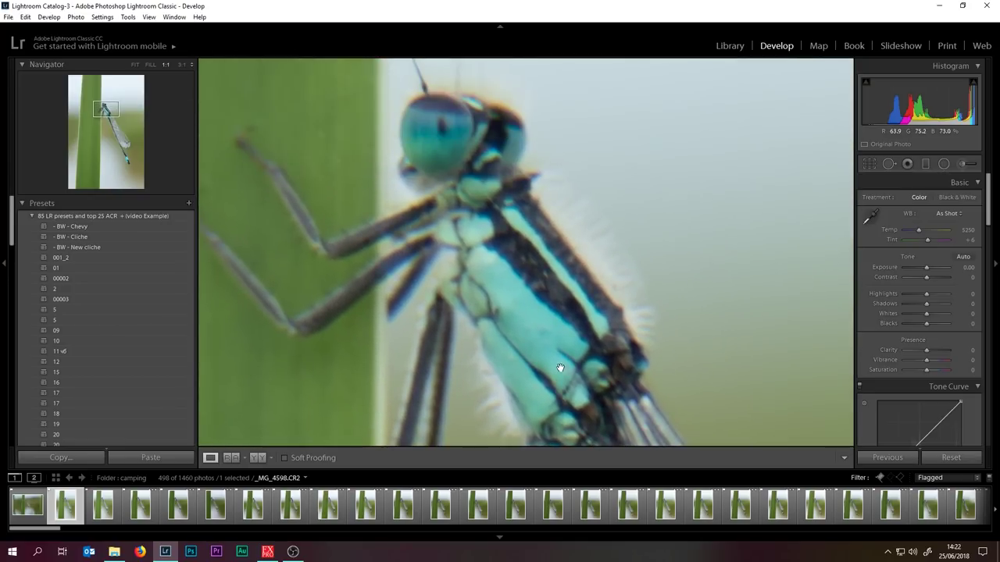
drag(422, 281, 498, 298)
click(498, 299)
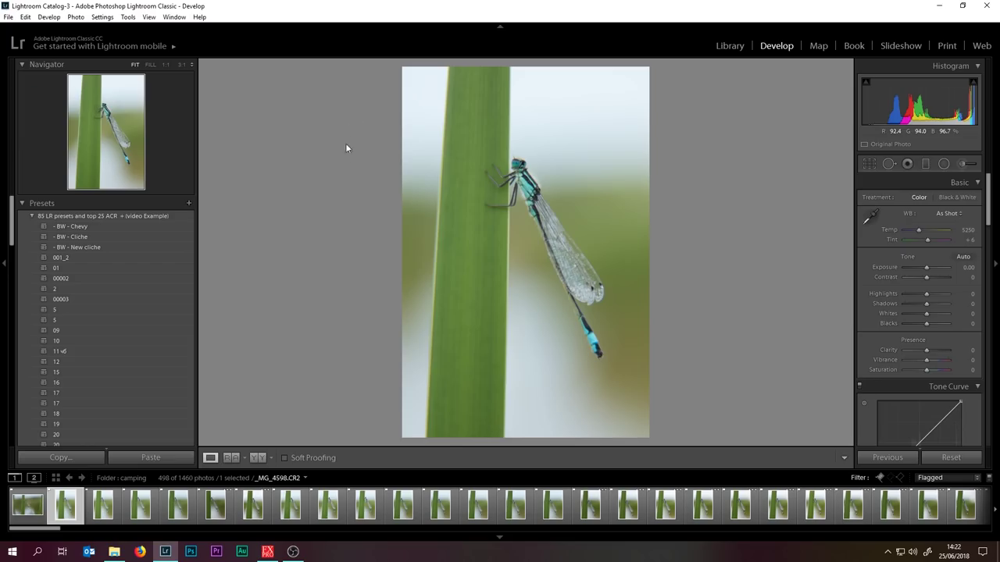
click(500, 166)
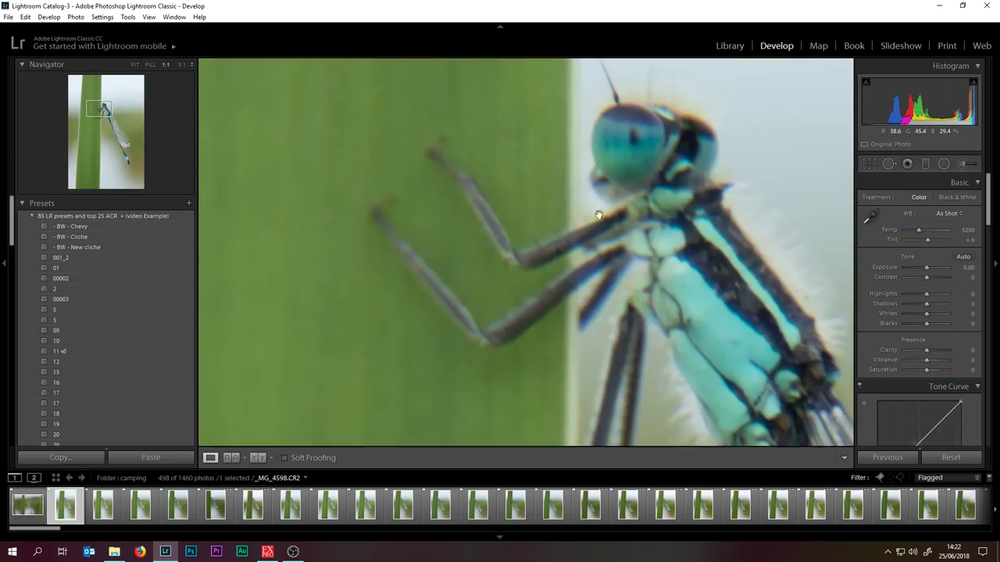
click(645, 169)
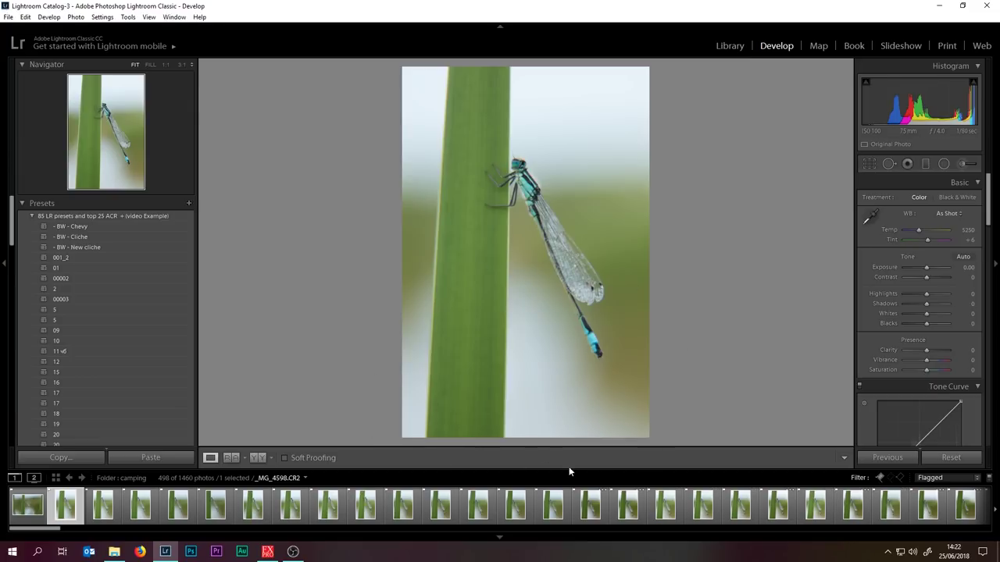
key(g)
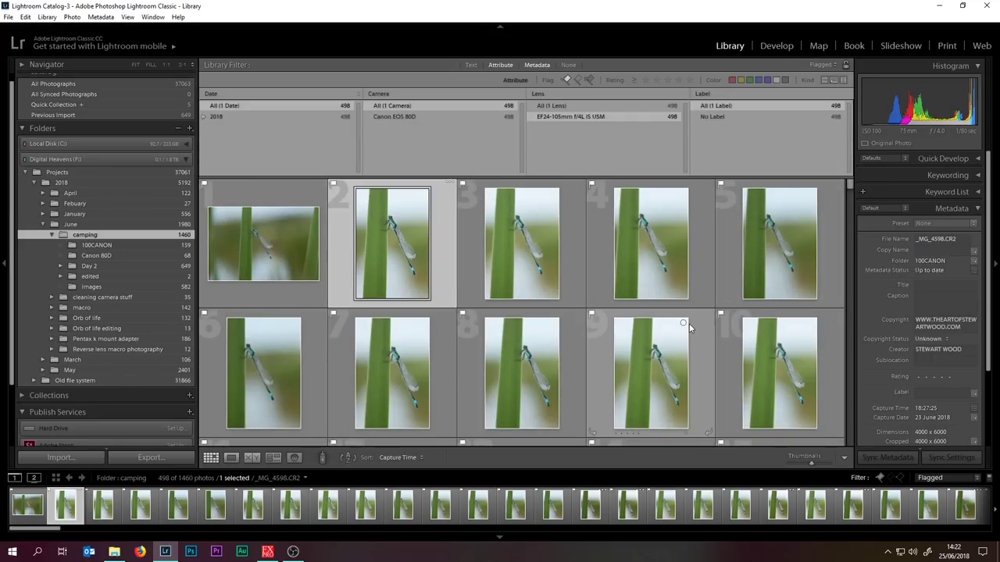
Select frames 1–40, the whole run of vertical reed shots, and reject them
scroll(695, 312, down, 5)
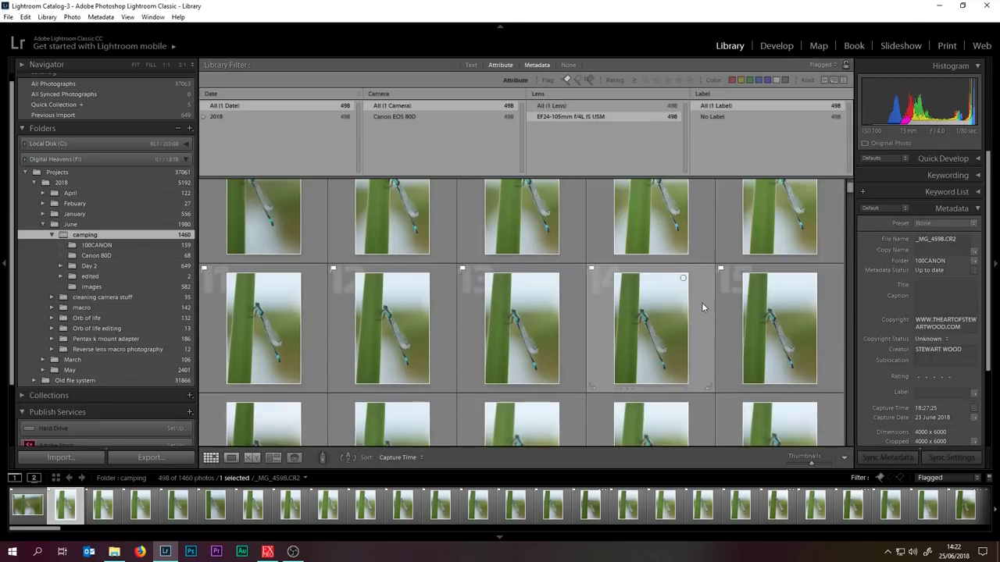
scroll(702, 307, down, 6)
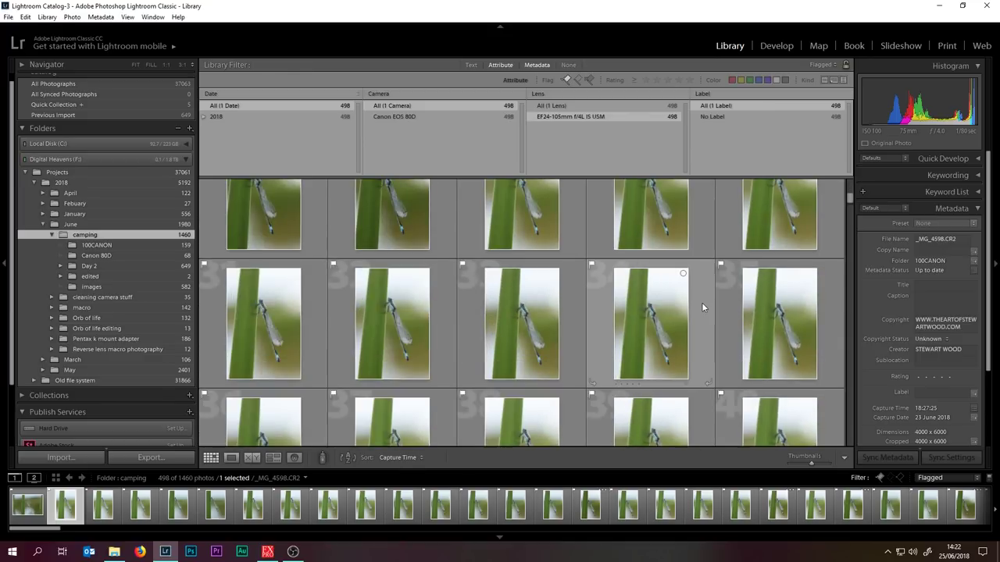
scroll(701, 307, down, 6)
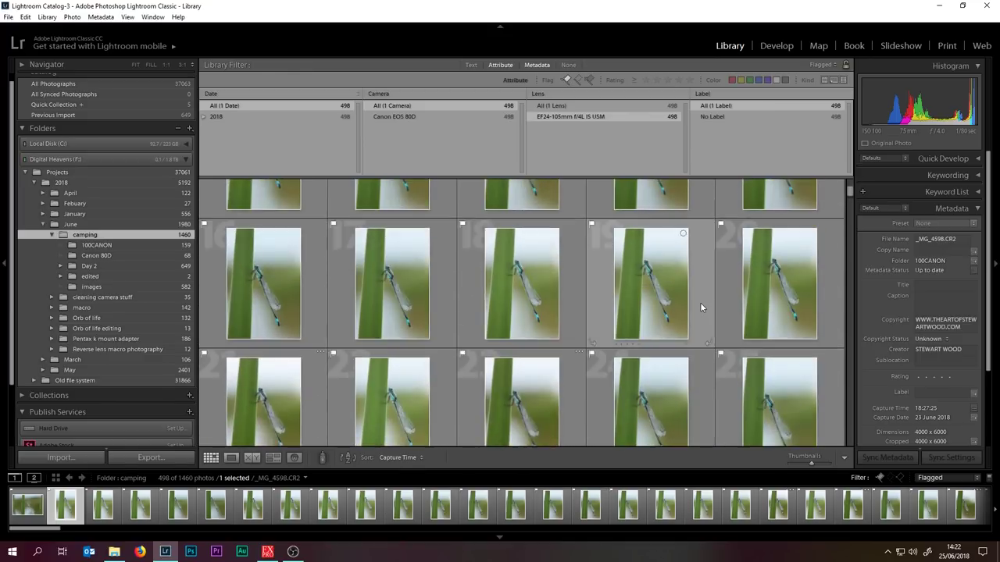
scroll(433, 323, down, 6)
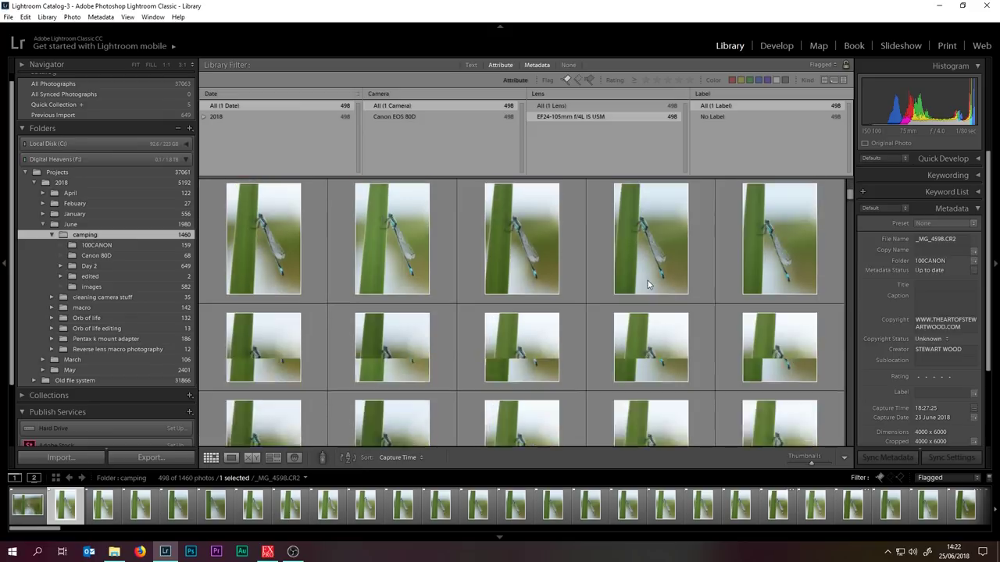
scroll(650, 292, down, 6)
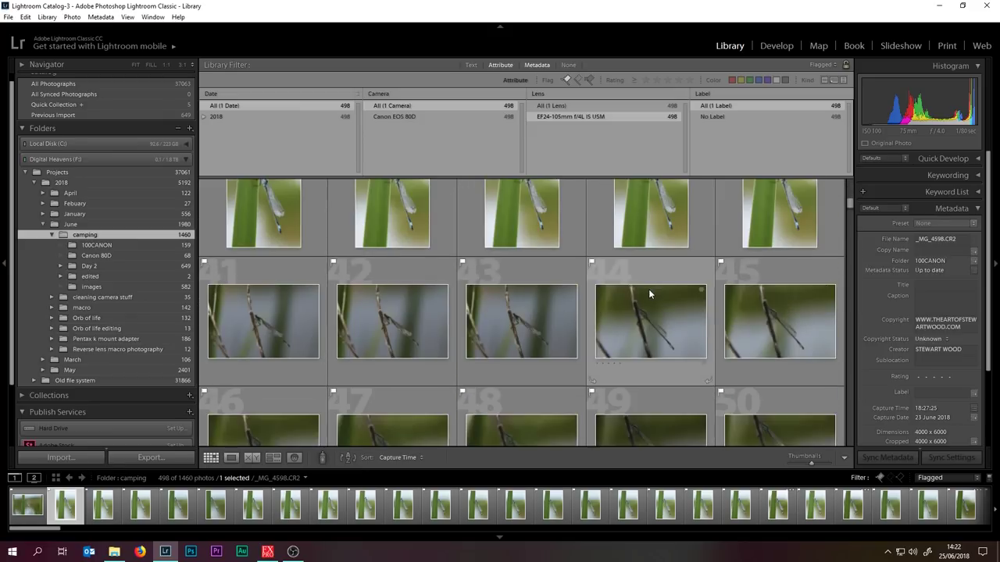
shift+click(773, 245)
key(x)
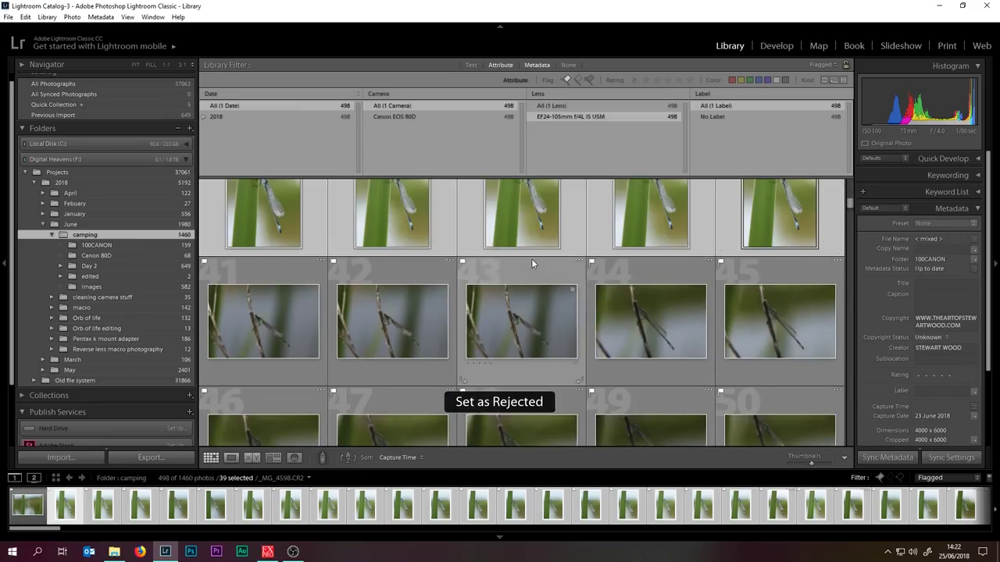
Reject the blurry first remaining photo, leaving 458, and open the next in Develop
click(288, 286)
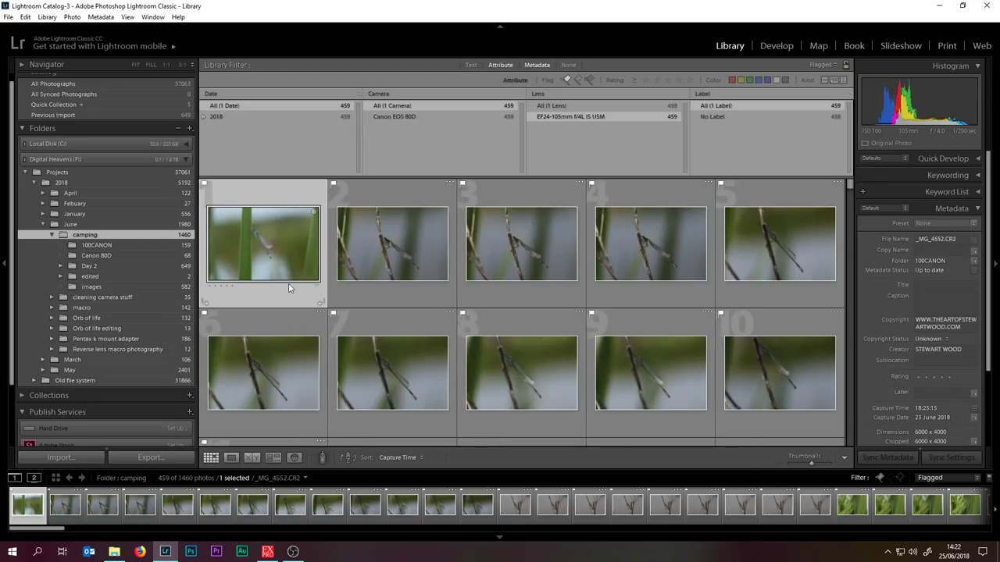
key(x)
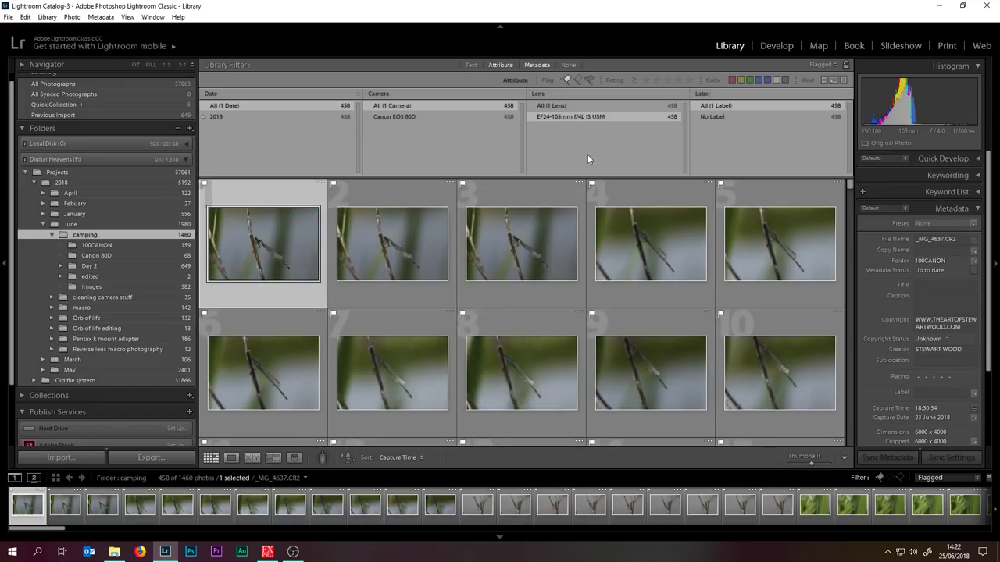
click(776, 46)
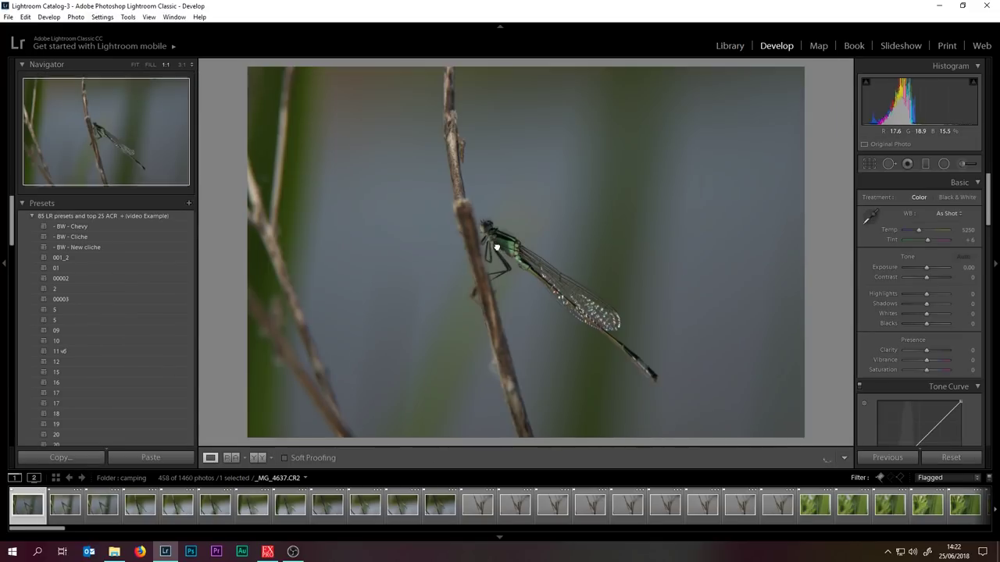
Check the stem damselfly at 1:1, then reject three soft frames in the grid
click(496, 246)
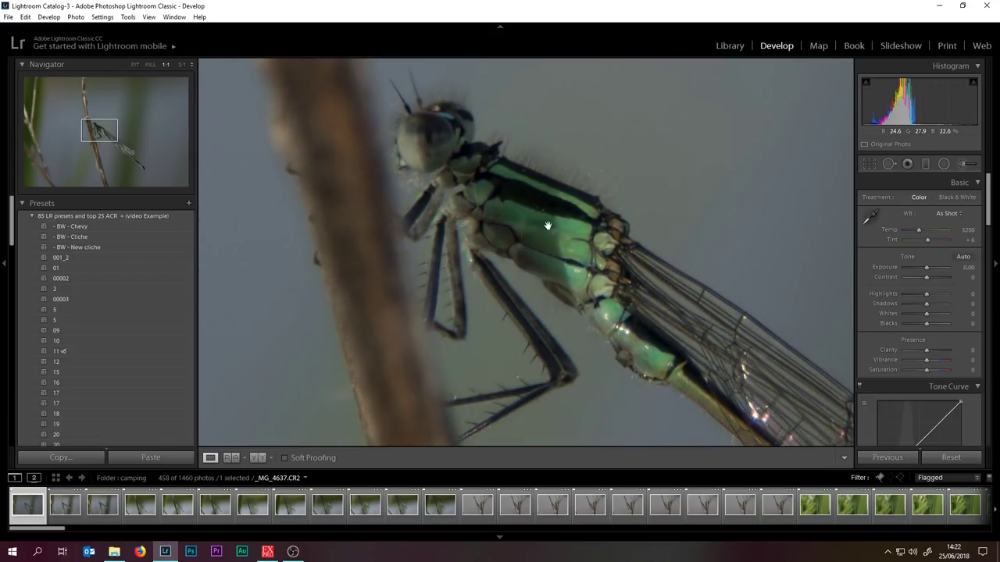
click(510, 199)
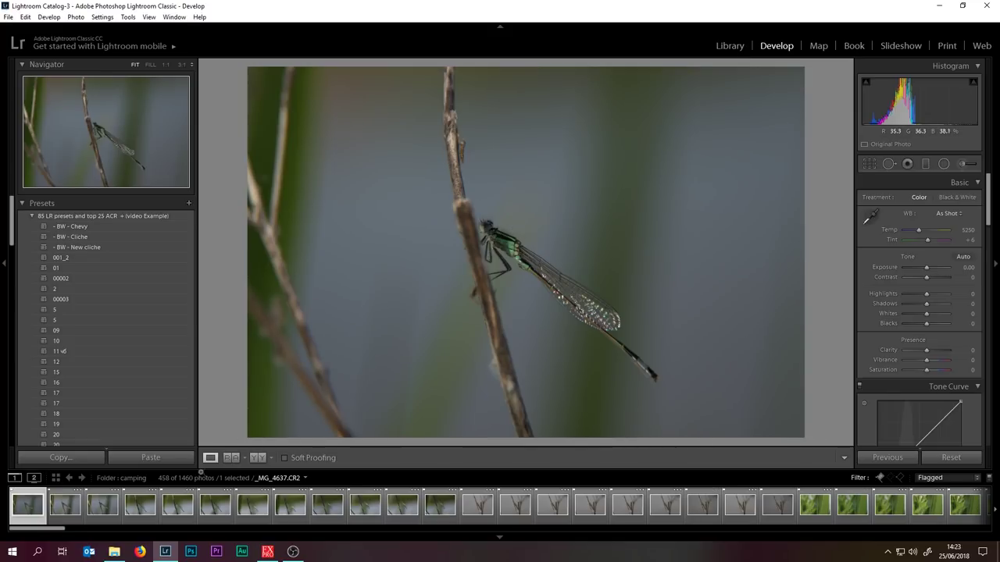
click(729, 46)
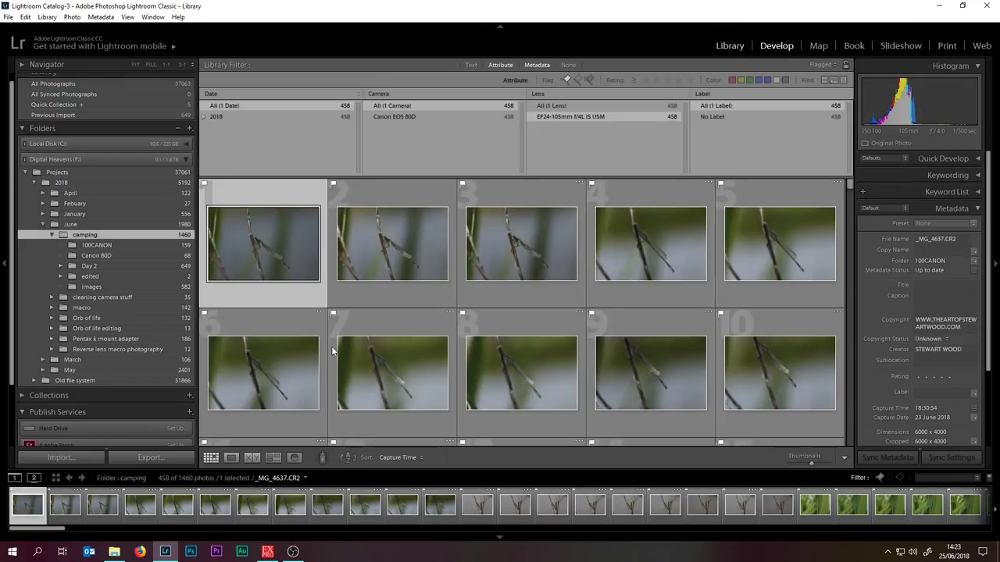
shift+click(545, 276)
key(x)
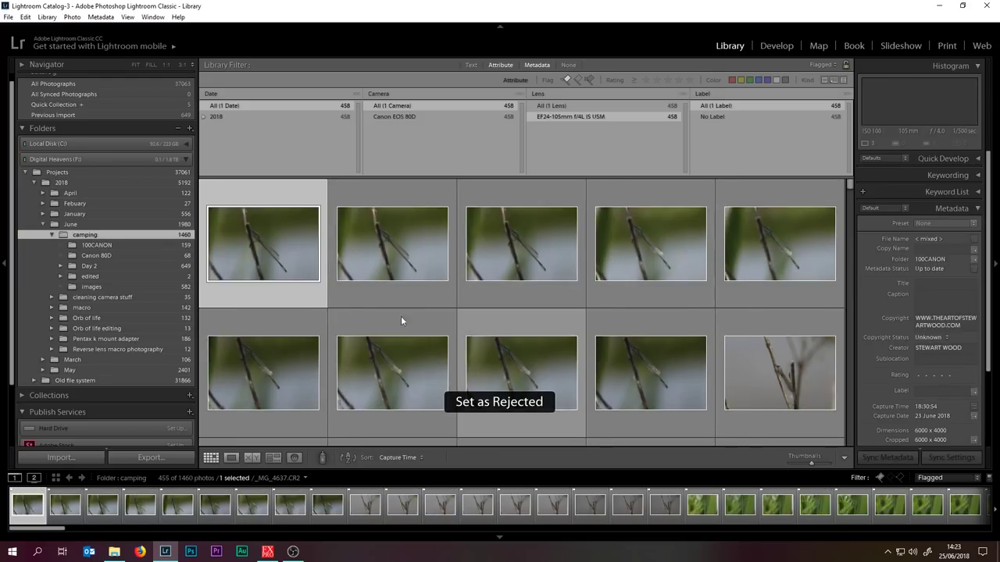
Reject nine more soft burst frames, leaving 446 photos, and move on to _MG_4649
click(774, 45)
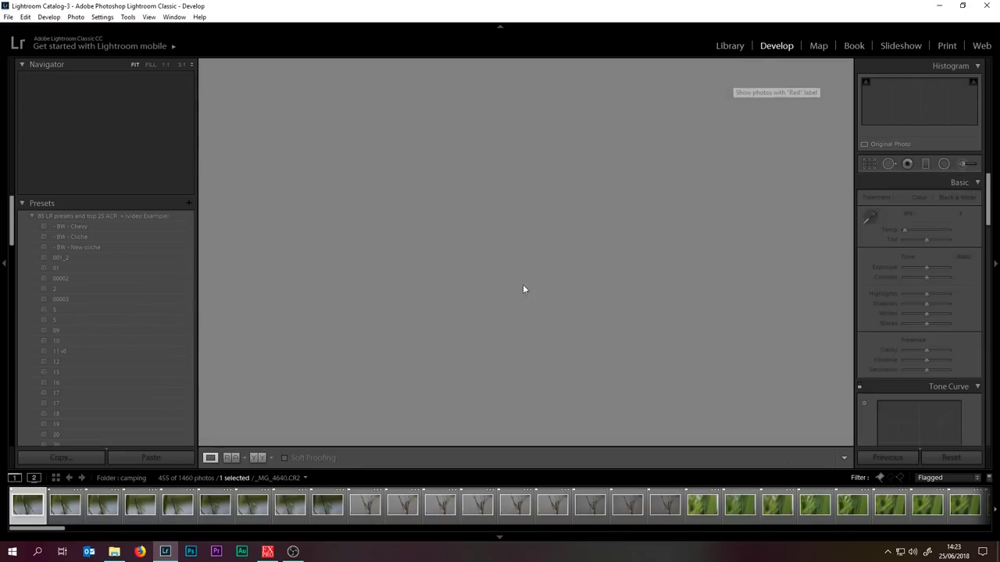
click(729, 46)
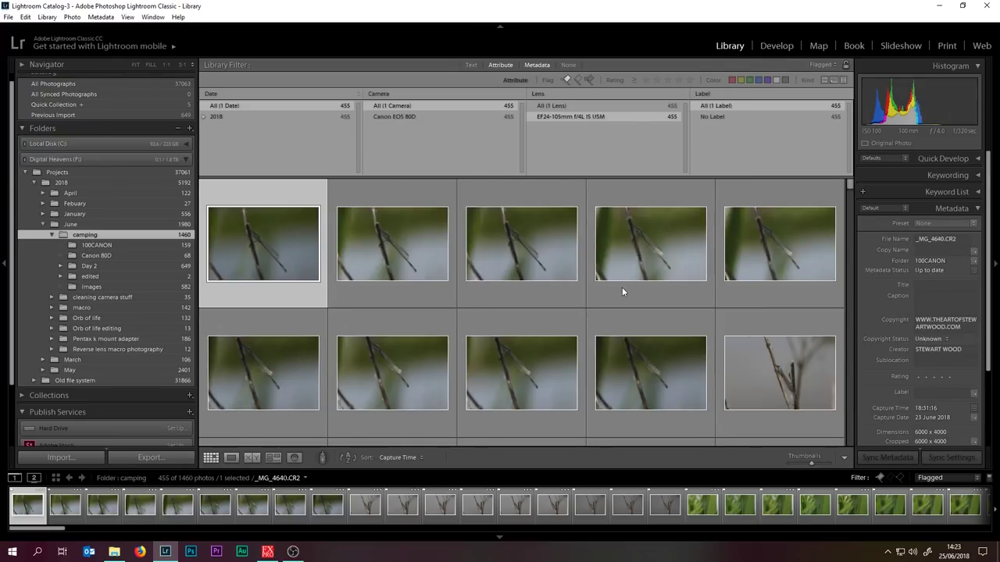
scroll(622, 287, down, 1)
shift+click(651, 288)
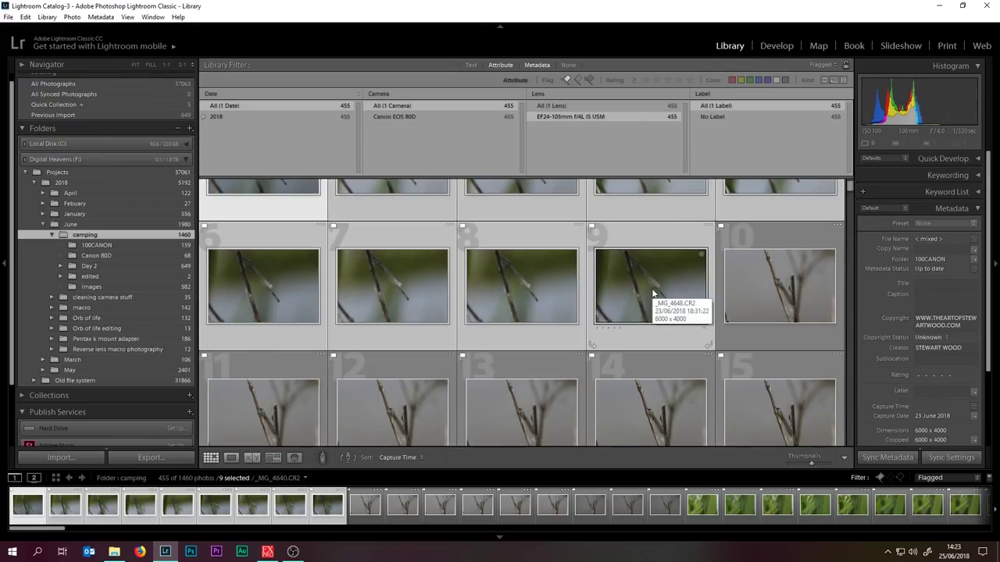
key(x)
click(776, 46)
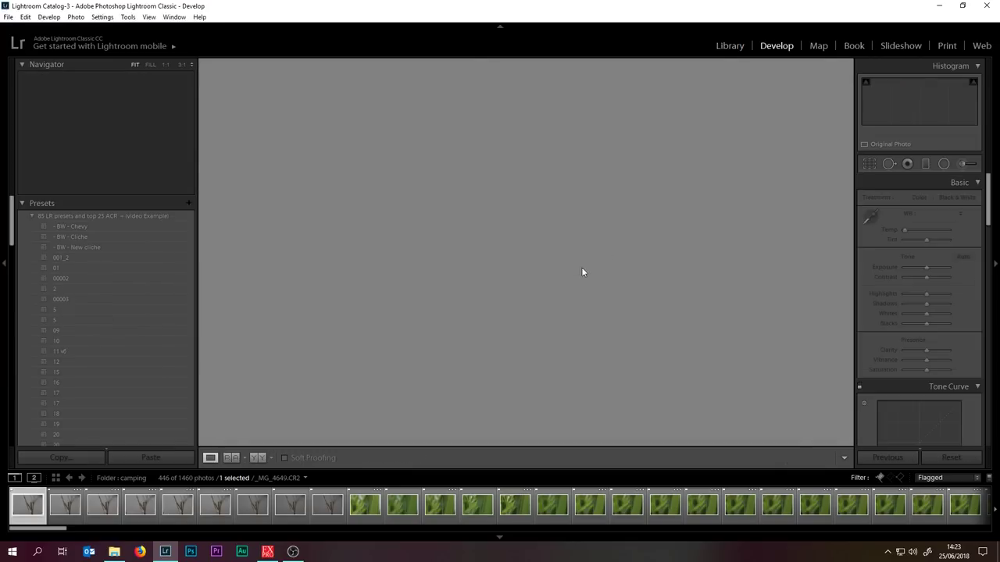
Confirm the dry-stem damselfly's focus at 1:1 and reject its nine soft frames, leaving 437
click(530, 237)
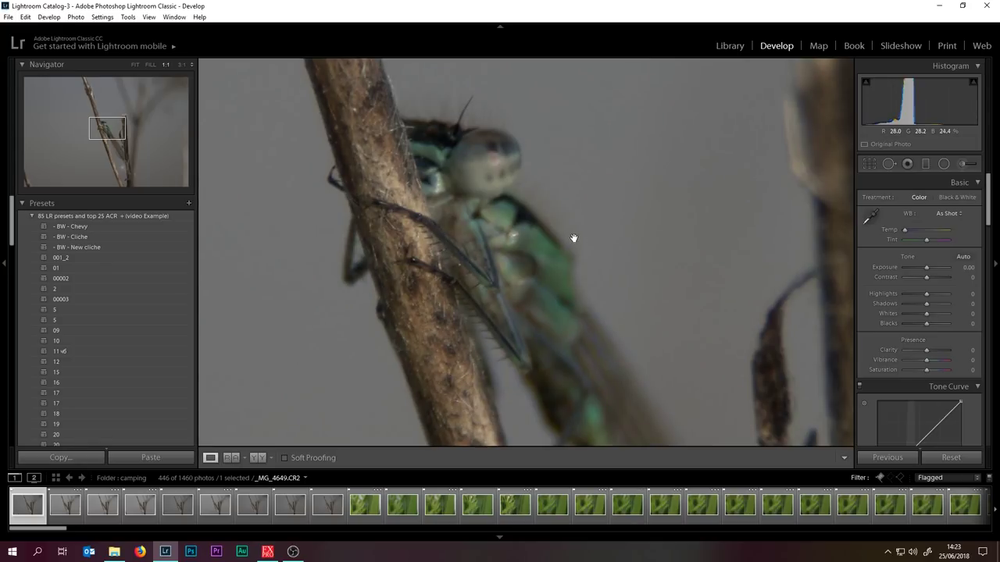
click(557, 234)
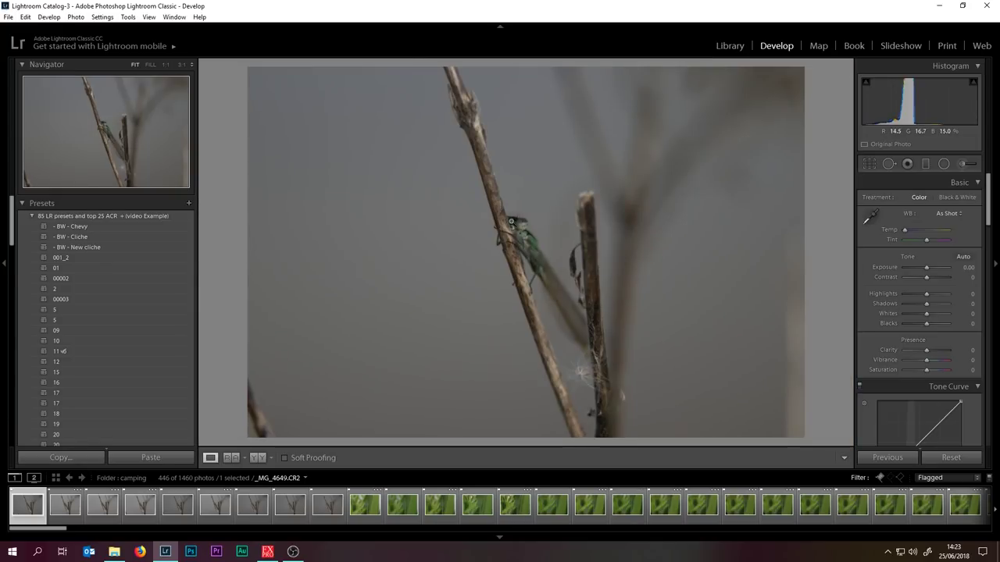
click(731, 41)
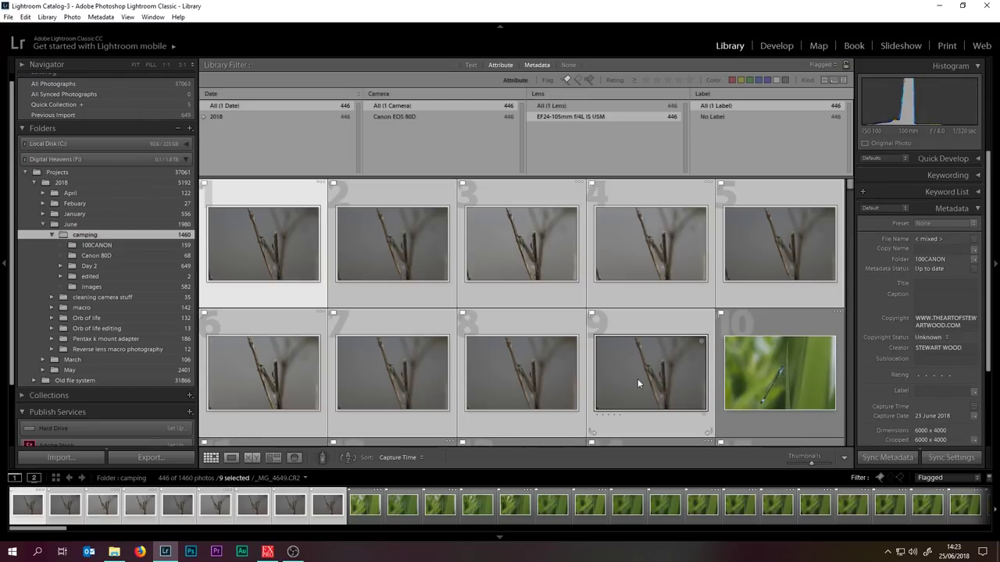
key(x)
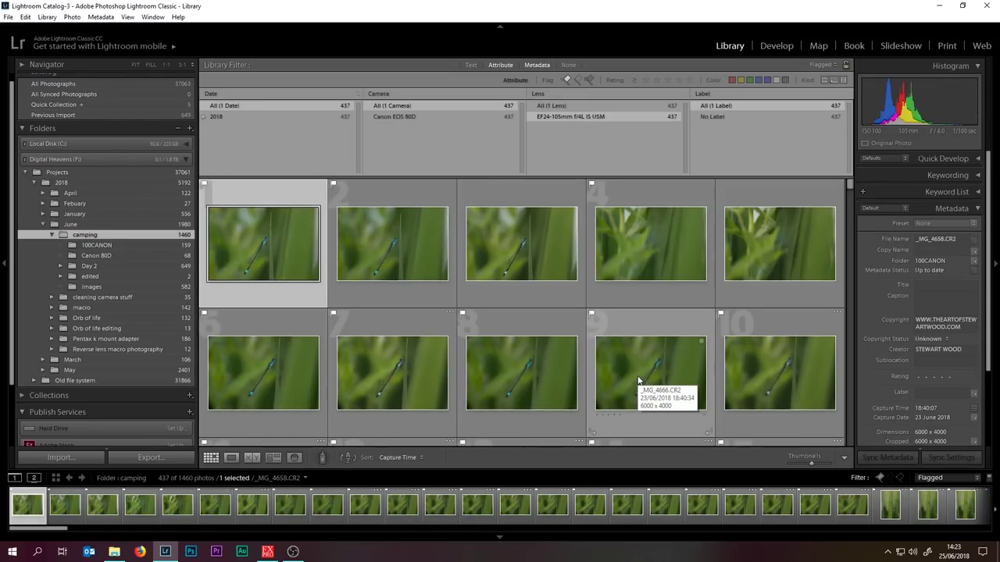
click(775, 45)
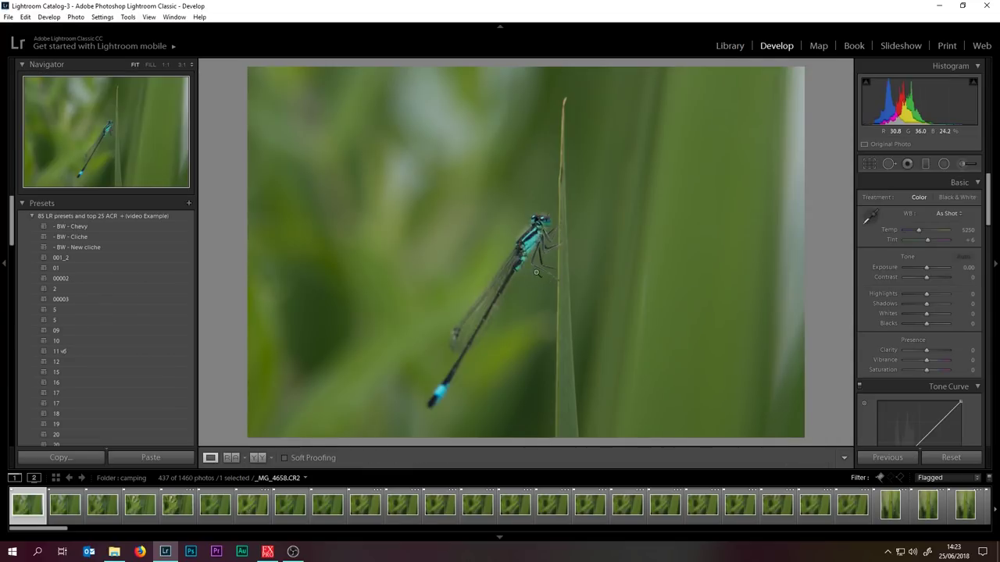
Check the damselfly's head and thorax at 1:1, then go back to the 437-photo grid
click(537, 272)
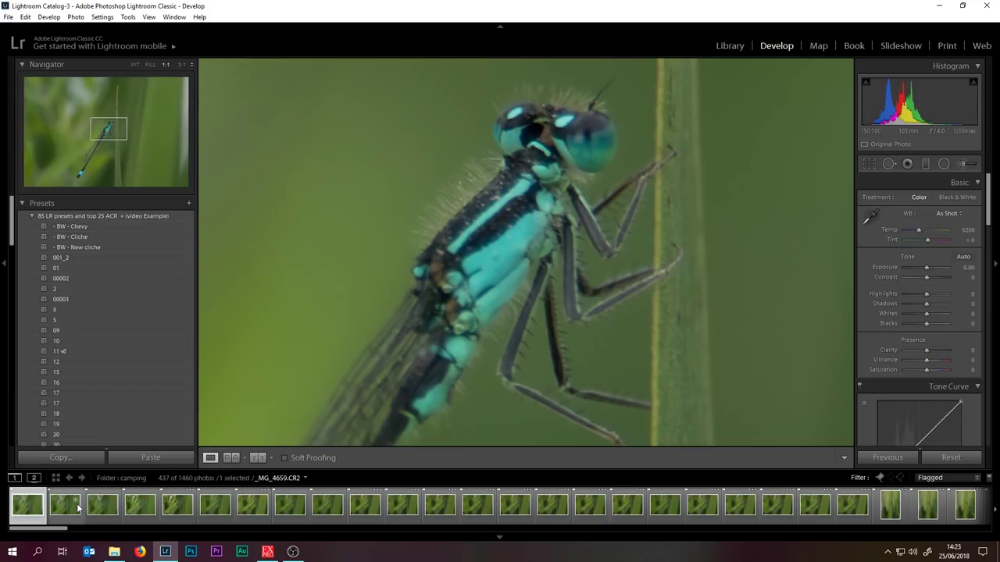
click(492, 285)
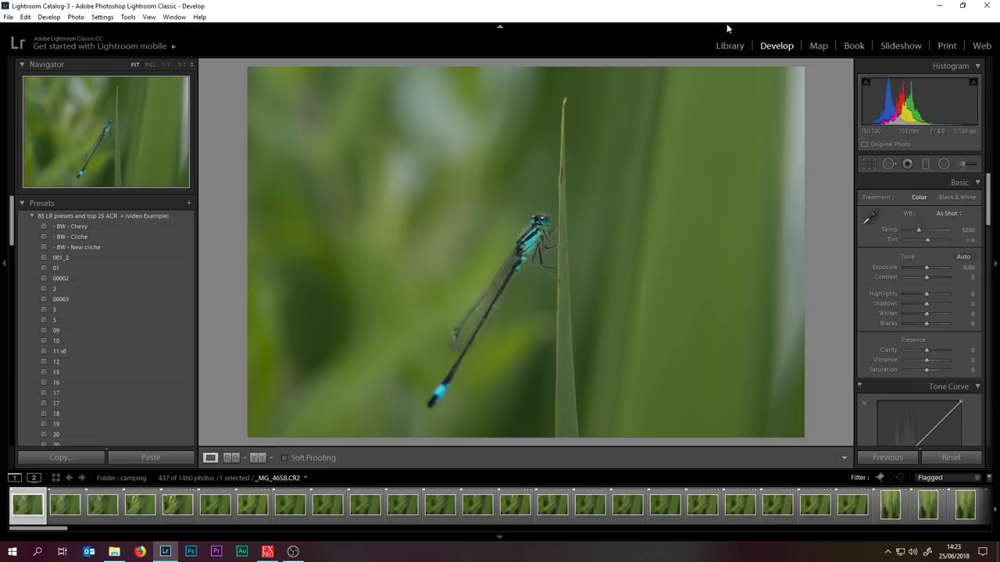
click(731, 49)
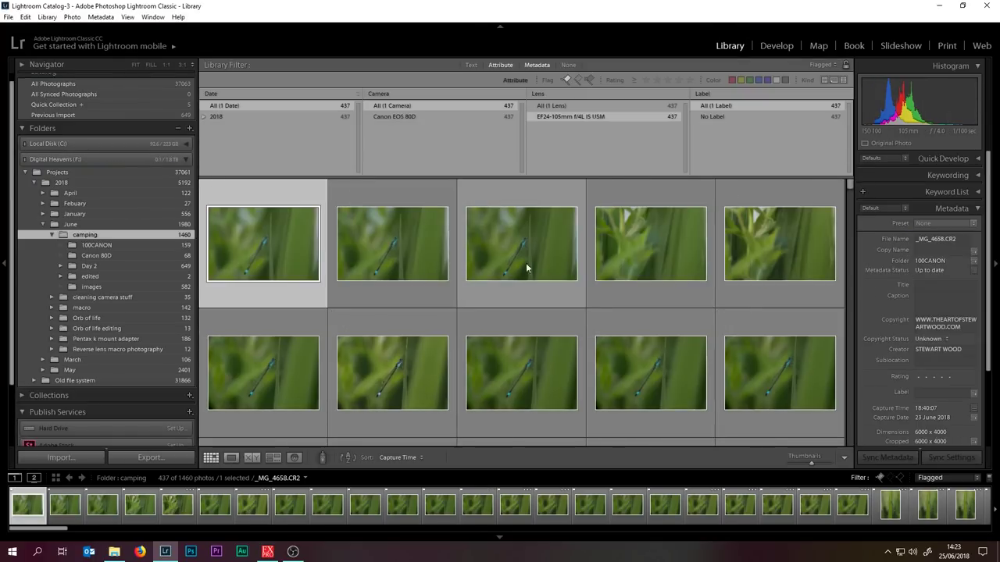
Reject the 23 frames of the soft burst
scroll(610, 246, down, 3)
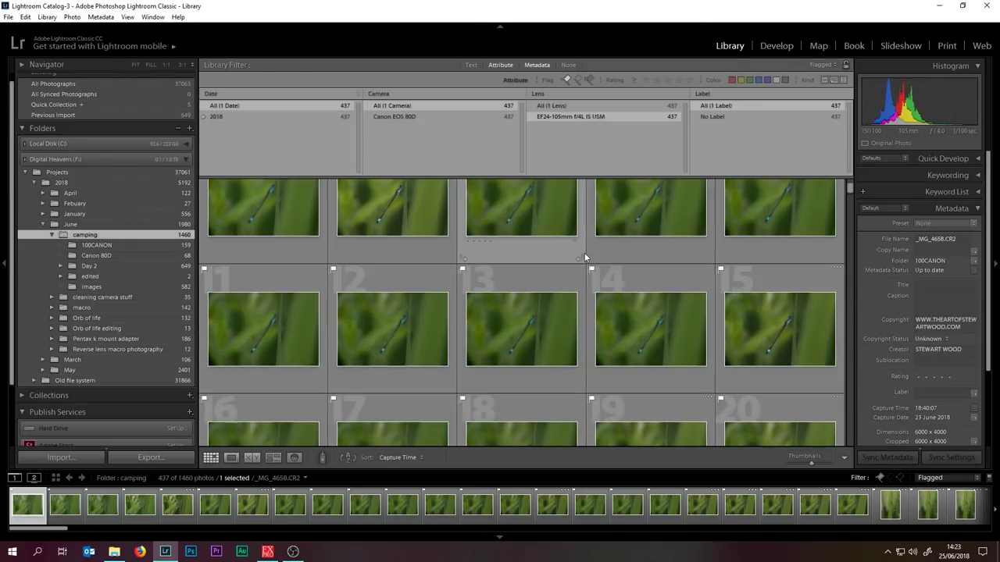
scroll(582, 258, down, 2)
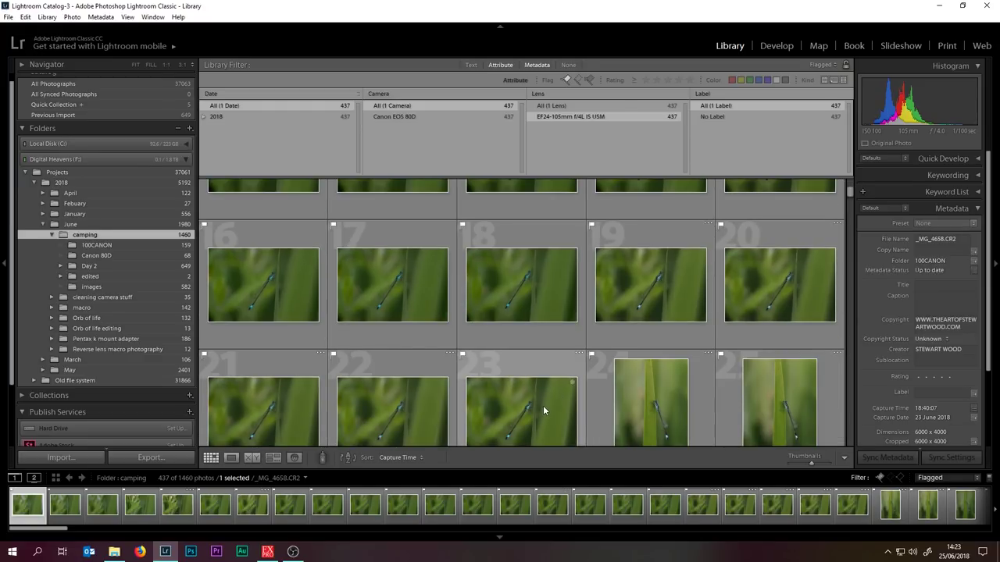
shift+click(542, 406)
key(x)
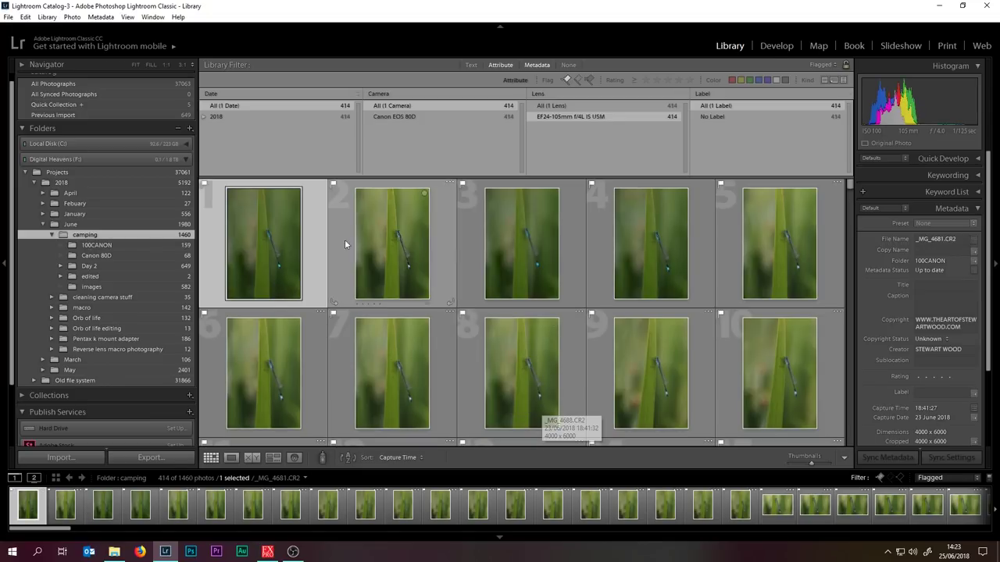
Check the next burst's thorax and head at 1:1, then reject its 29 soft frames, leaving 385
click(776, 45)
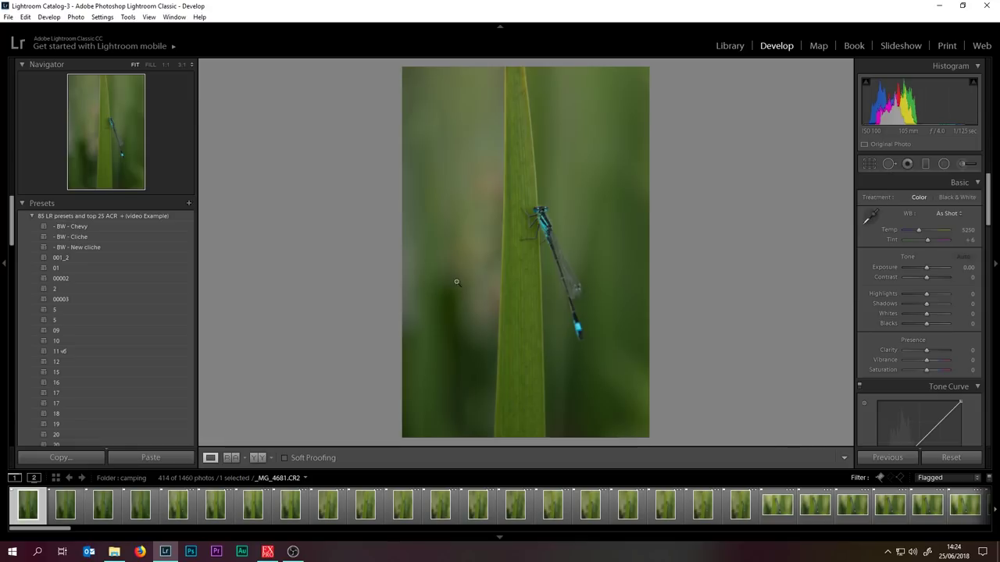
click(553, 228)
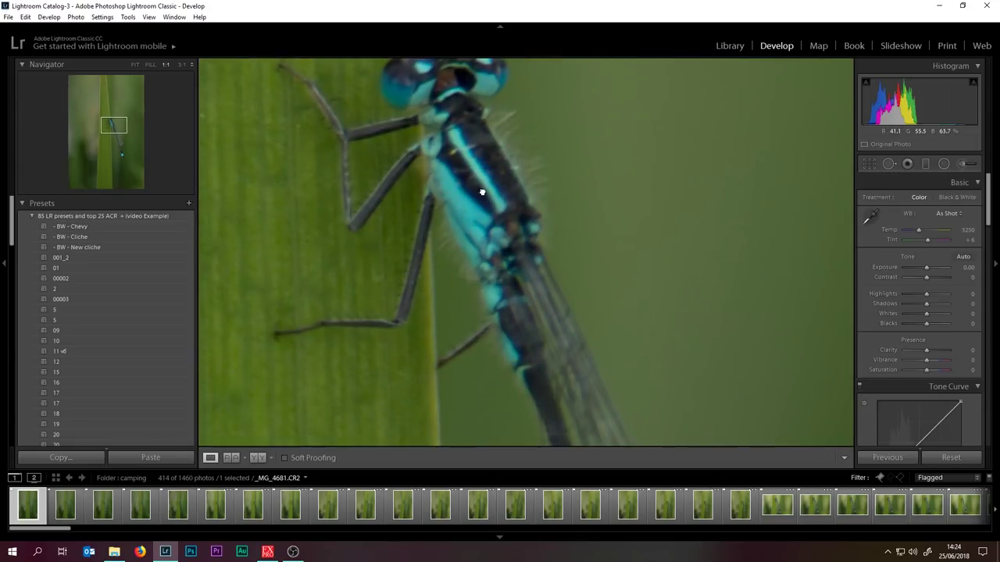
drag(479, 169, 495, 296)
click(655, 348)
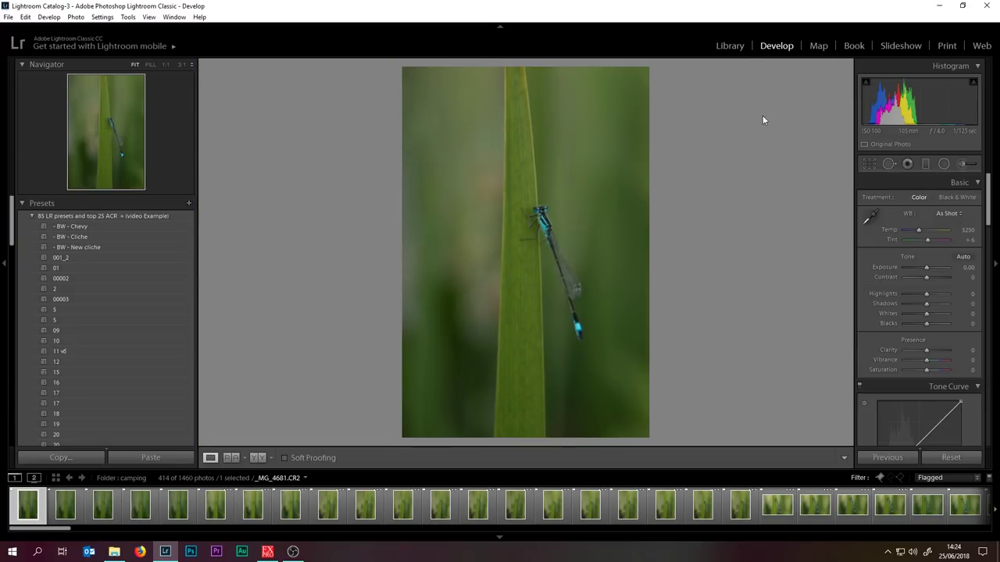
click(740, 49)
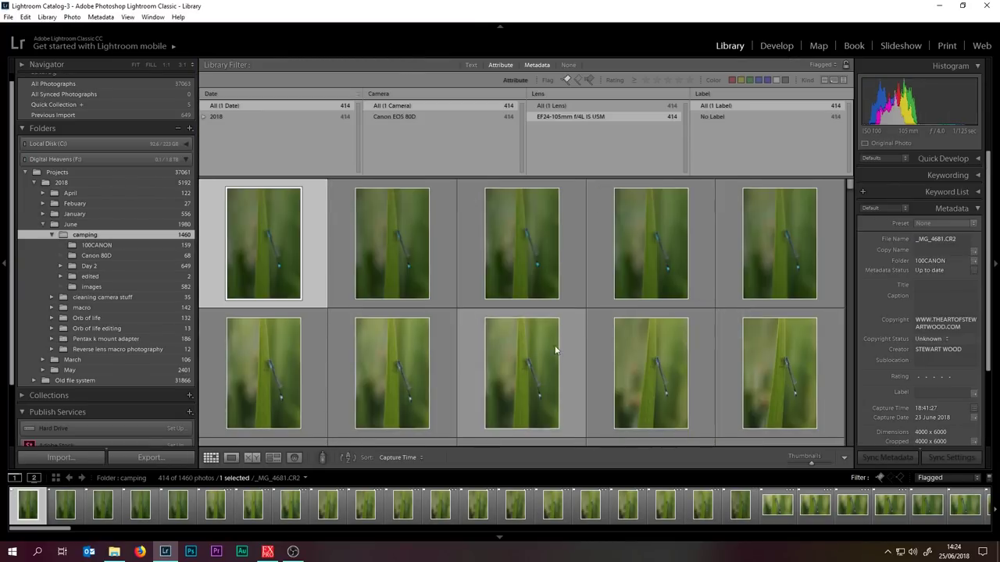
scroll(701, 278, down, 5)
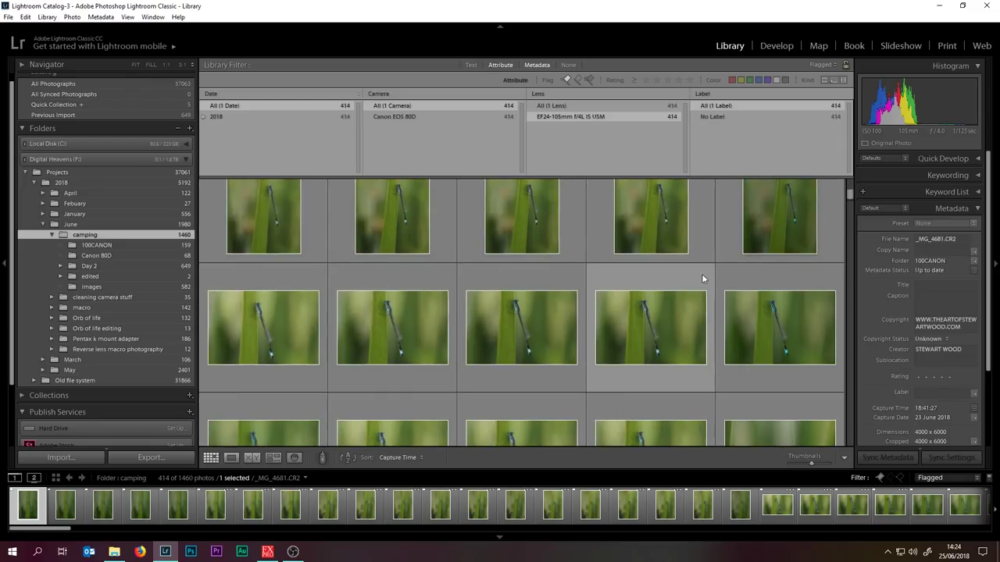
scroll(676, 271, down, 2)
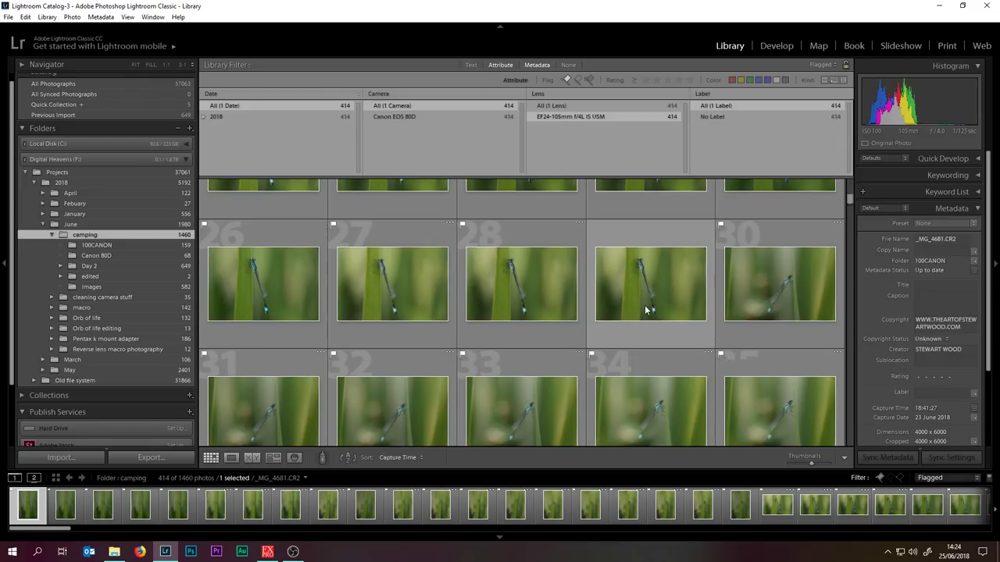
shift+click(645, 305)
key(x)
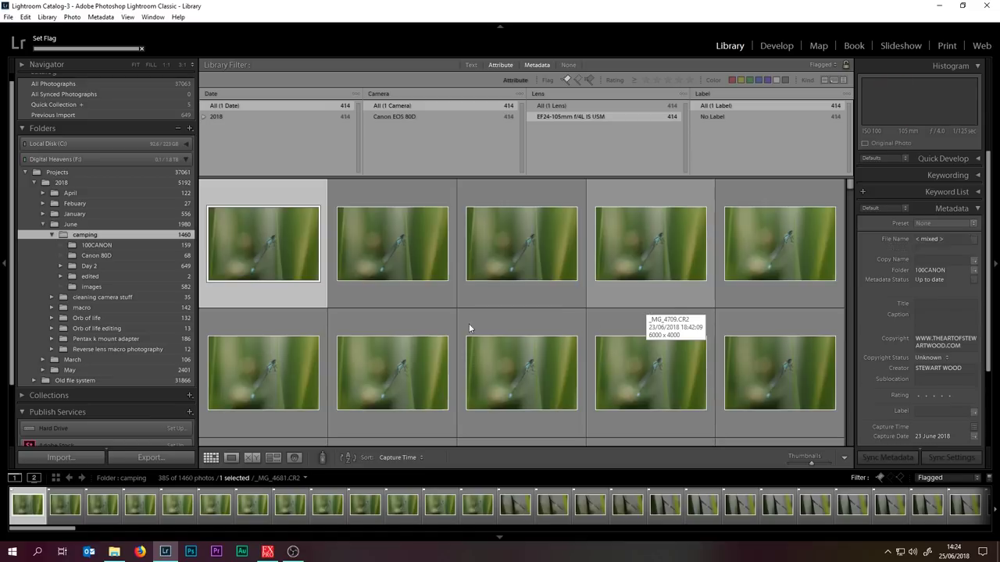
click(775, 46)
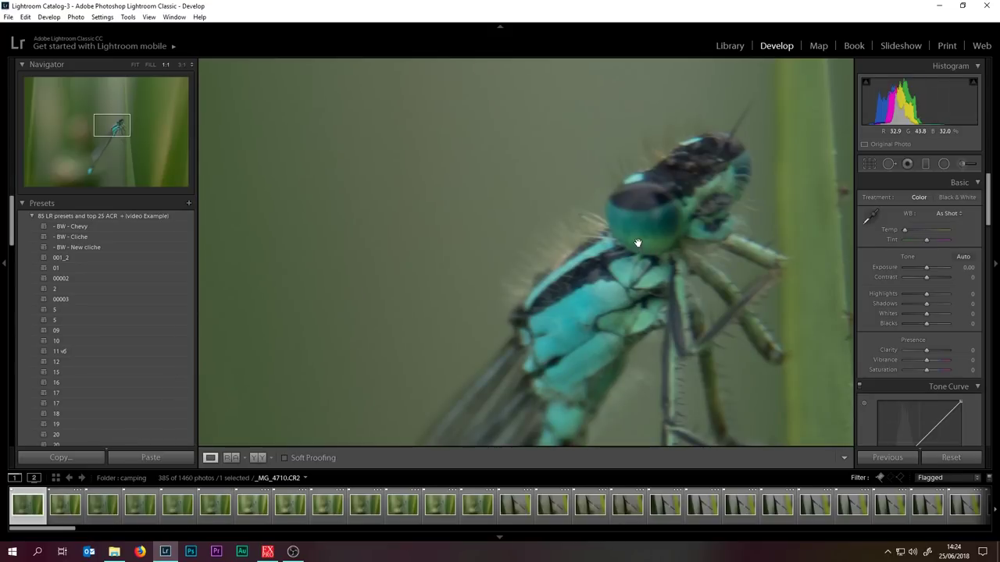
Fit the whole blue damselfly photo _MG_4710 in view
click(637, 236)
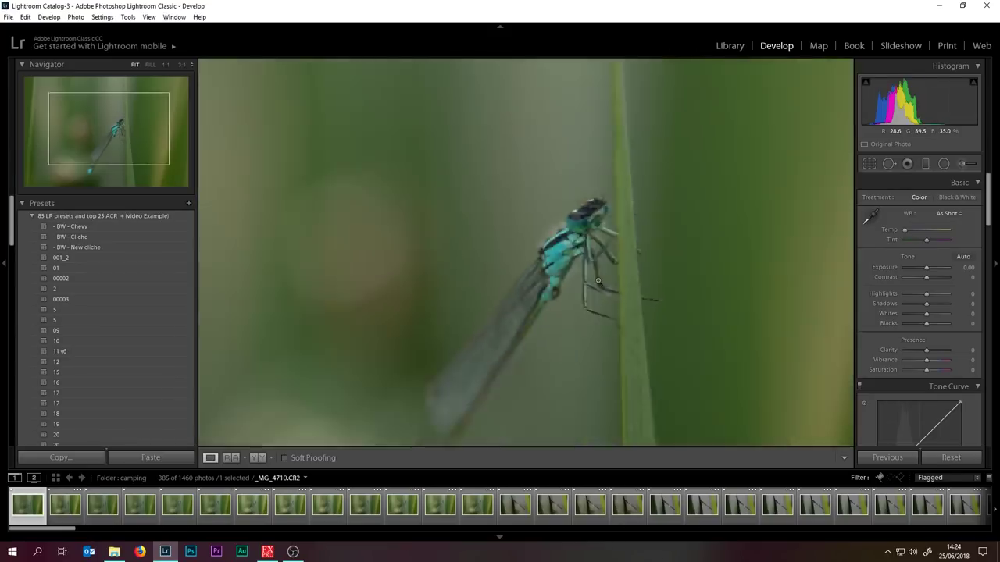
Check focus at 1:1 on the damselfly's head in frames _MG_4711 through _MG_4714
key(Right)
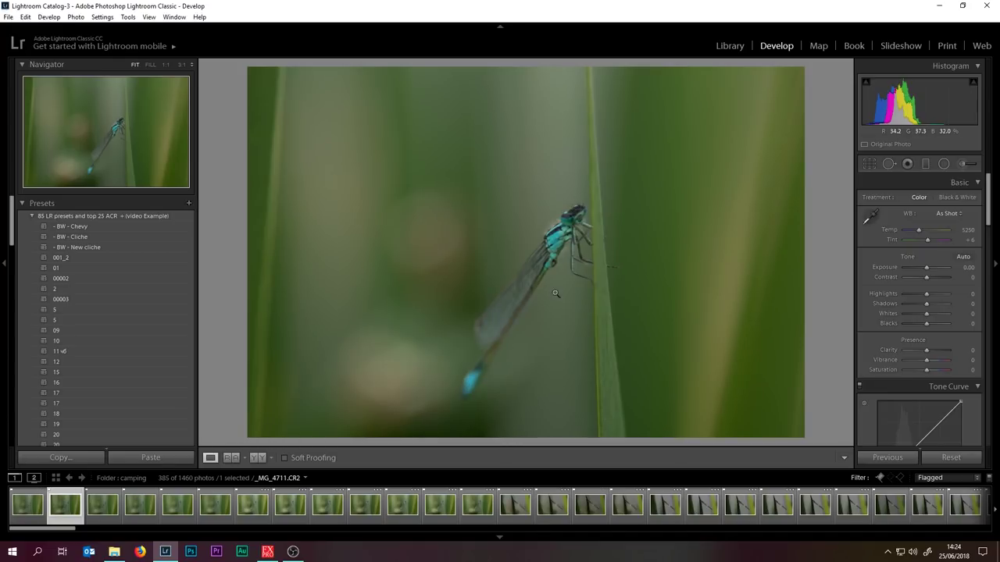
click(566, 222)
drag(546, 311, 524, 206)
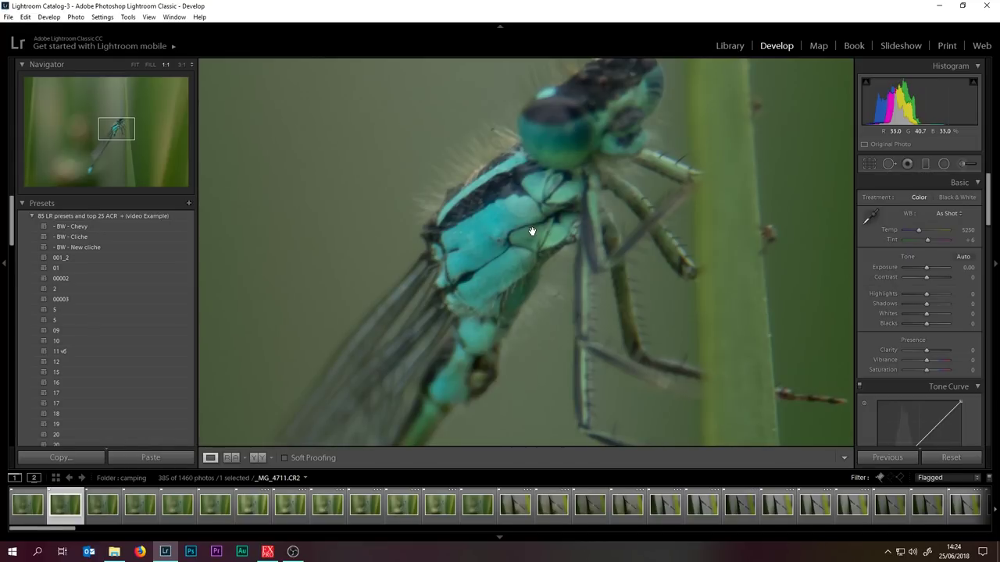
key(Right)
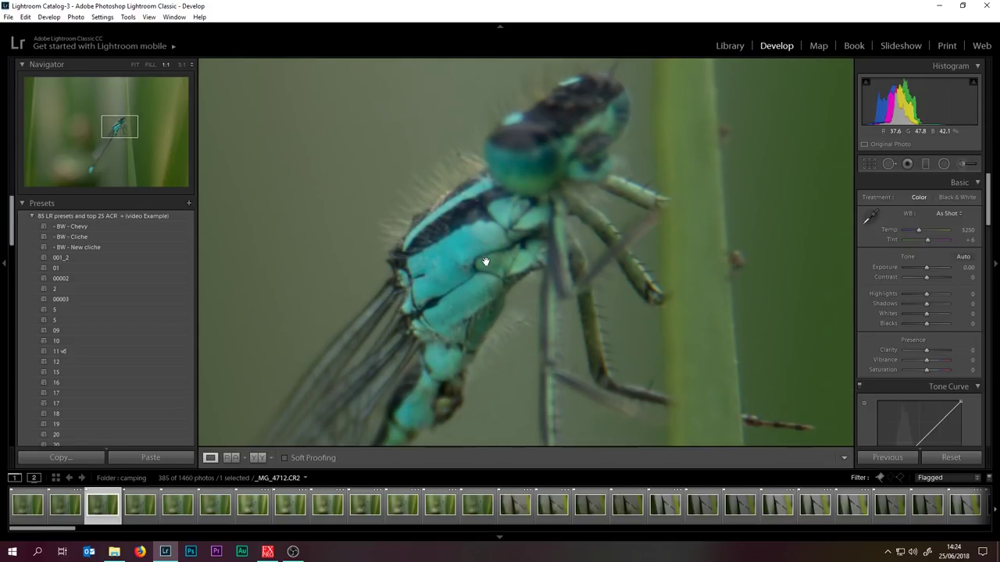
key(Right)
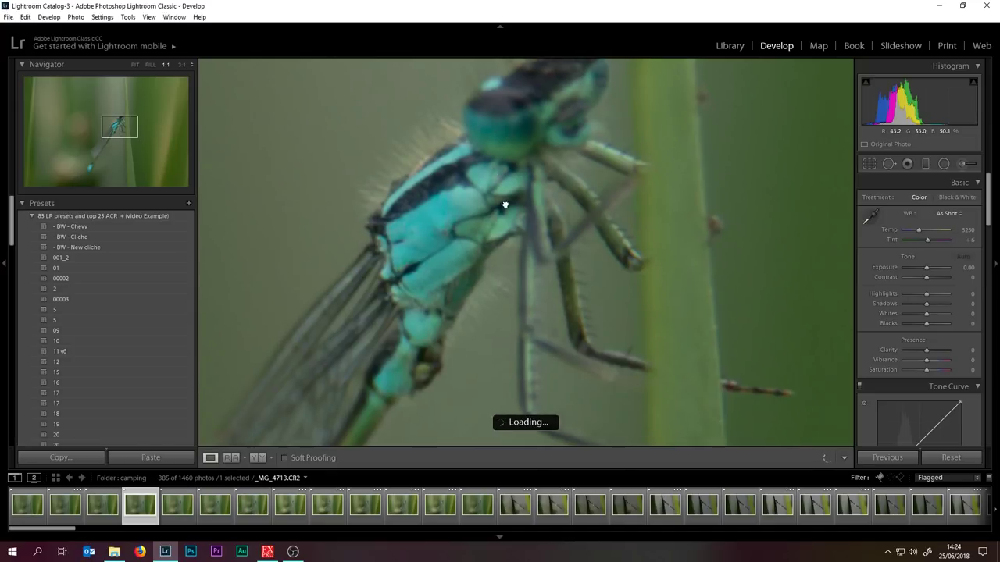
key(Right)
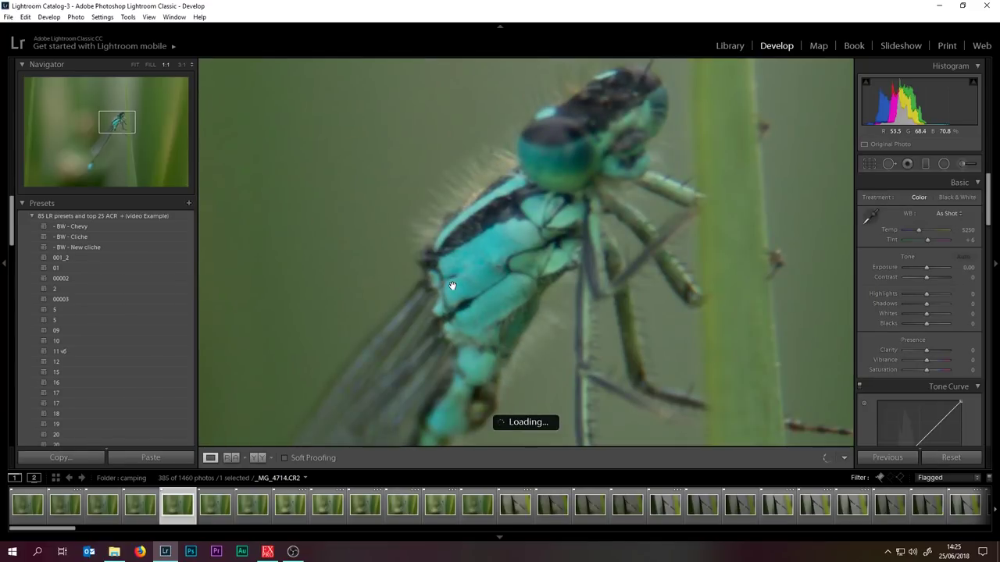
Check frames _MG_4715 to _MG_4718 at 1:1, settling on _MG_4718 as sharpest
key(Right)
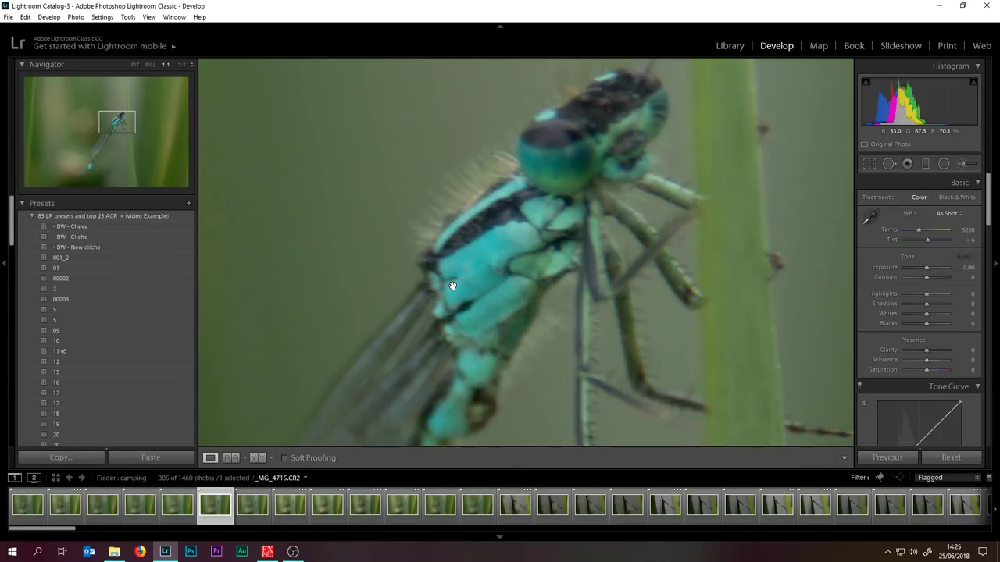
key(Right)
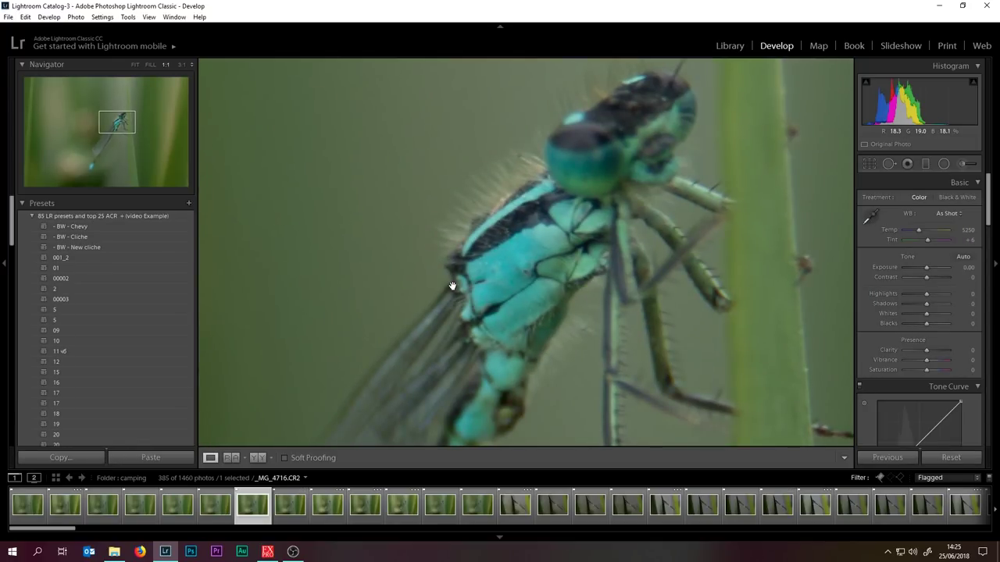
key(Right)
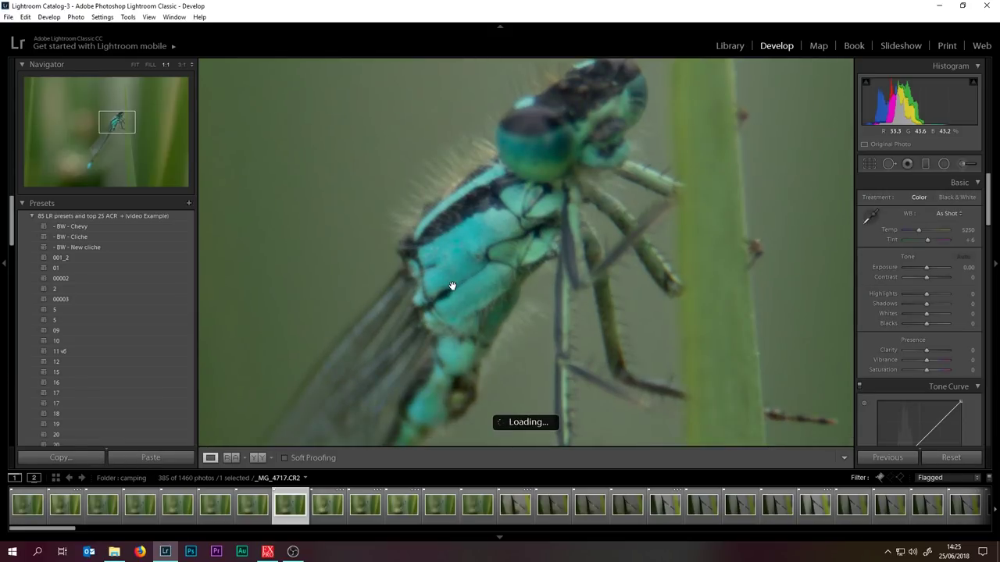
key(Right)
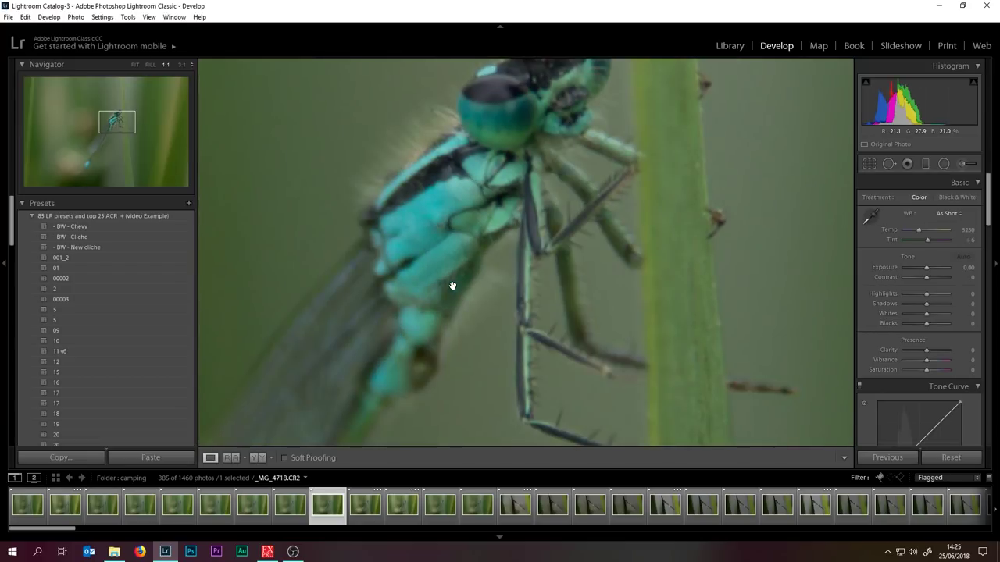
drag(477, 199, 466, 300)
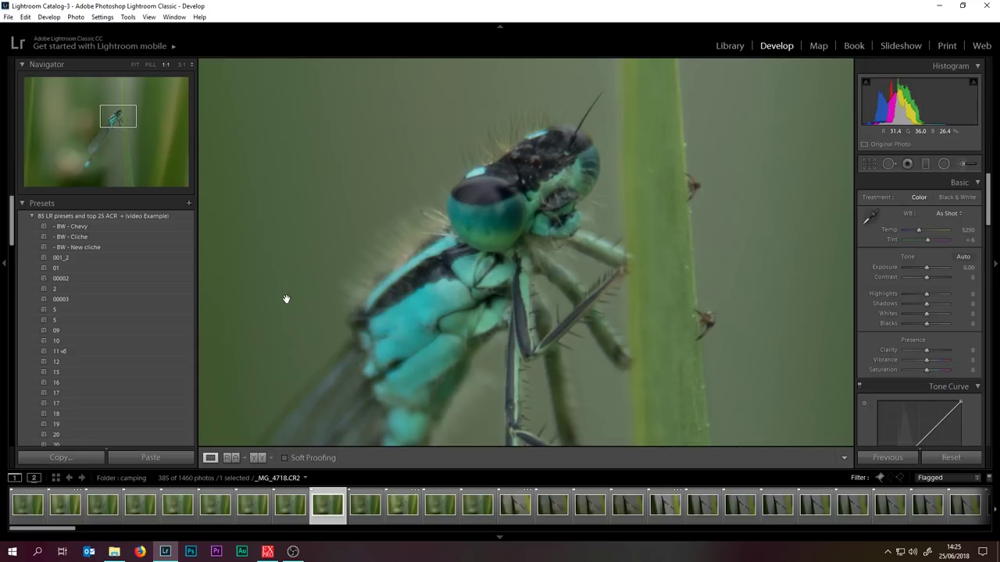
click(291, 511)
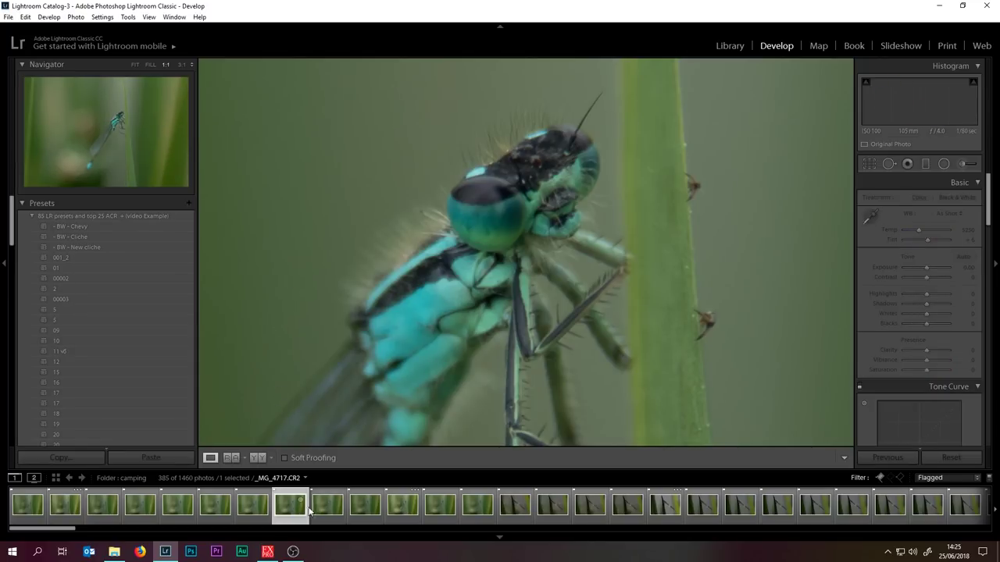
click(320, 512)
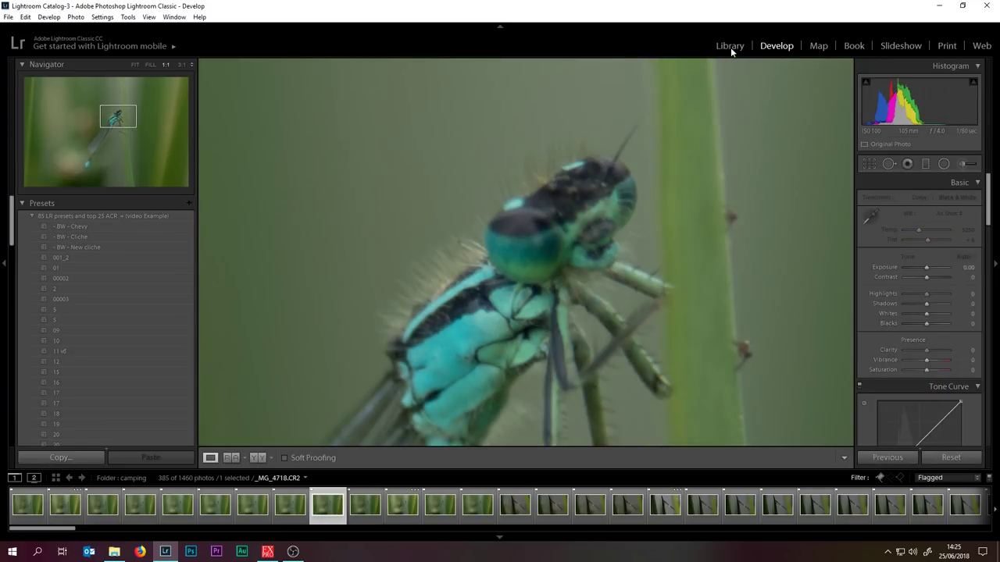
Reject the eight soft frames before _MG_4718, leaving 377 photos
click(730, 46)
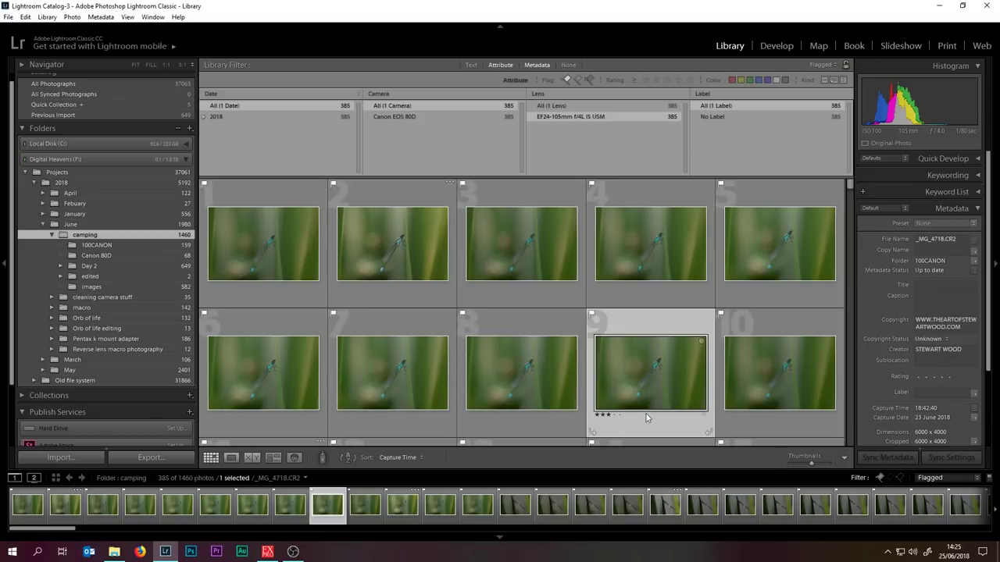
click(279, 261)
shift+click(540, 374)
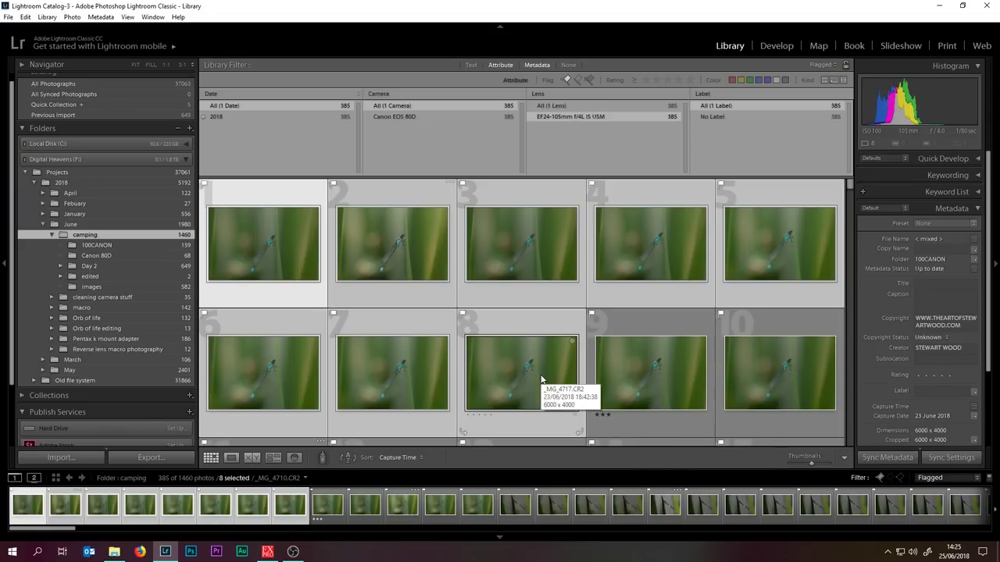
key(x)
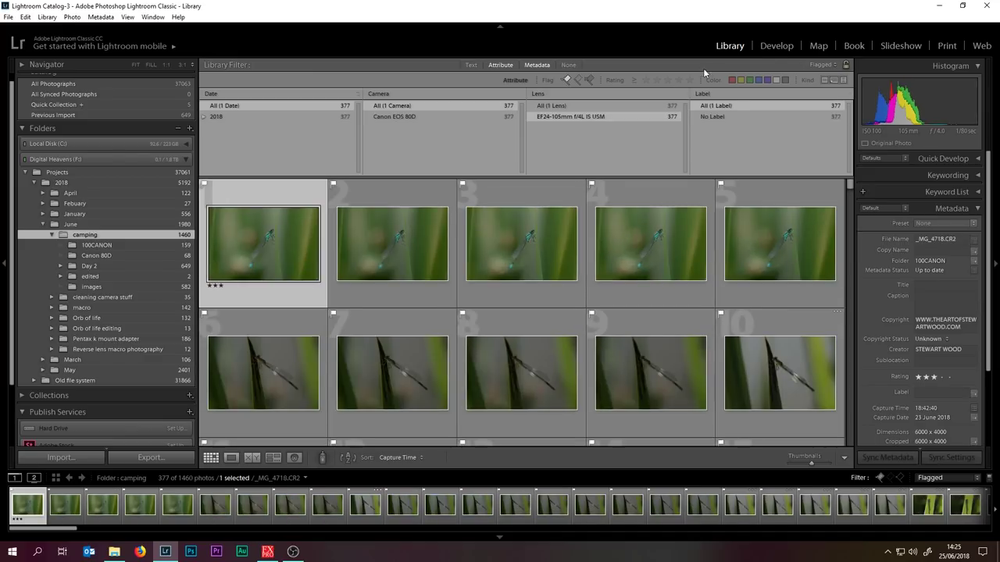
click(775, 47)
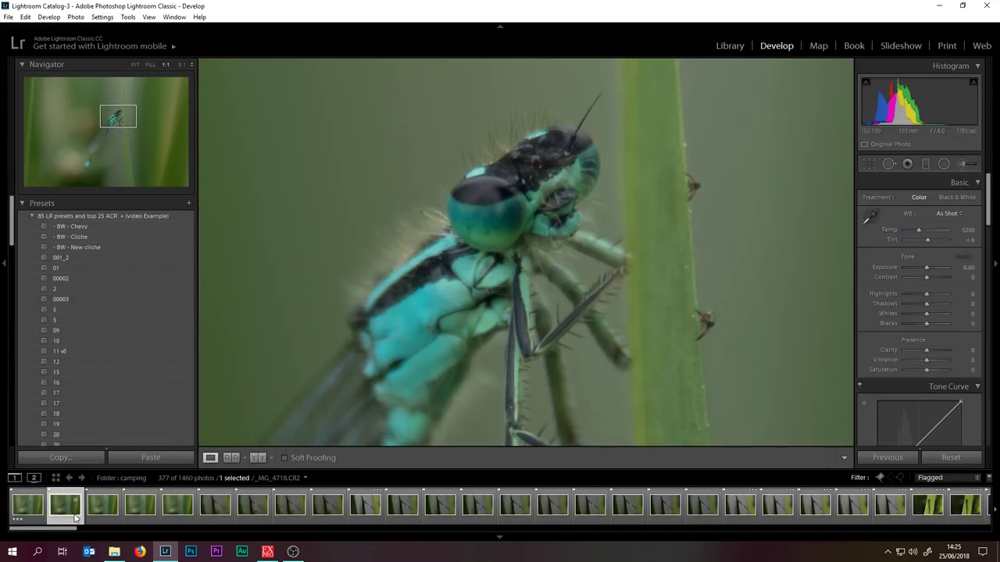
Reject four soft frames of the blue damselfly burst, bringing the set to 373
click(75, 517)
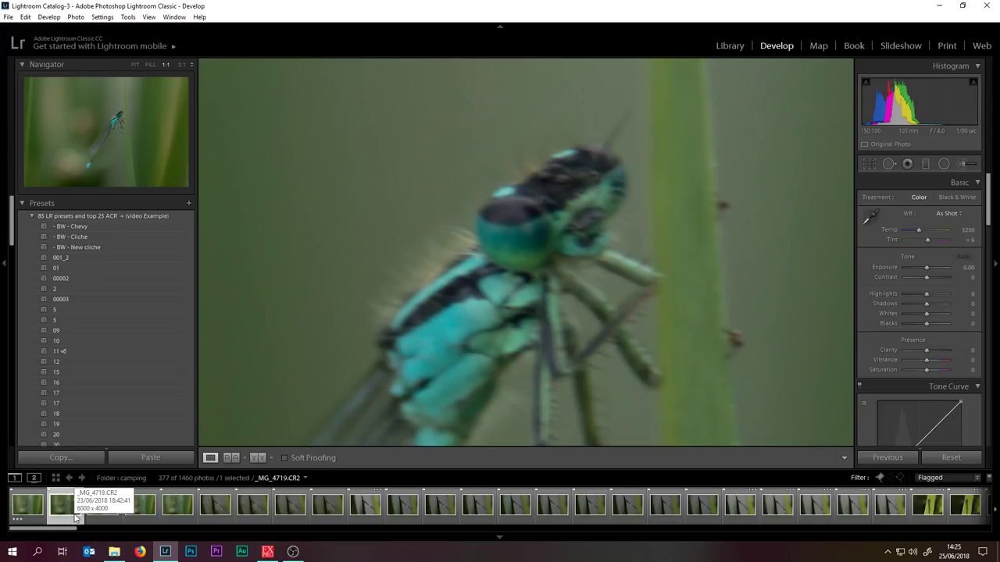
key(x)
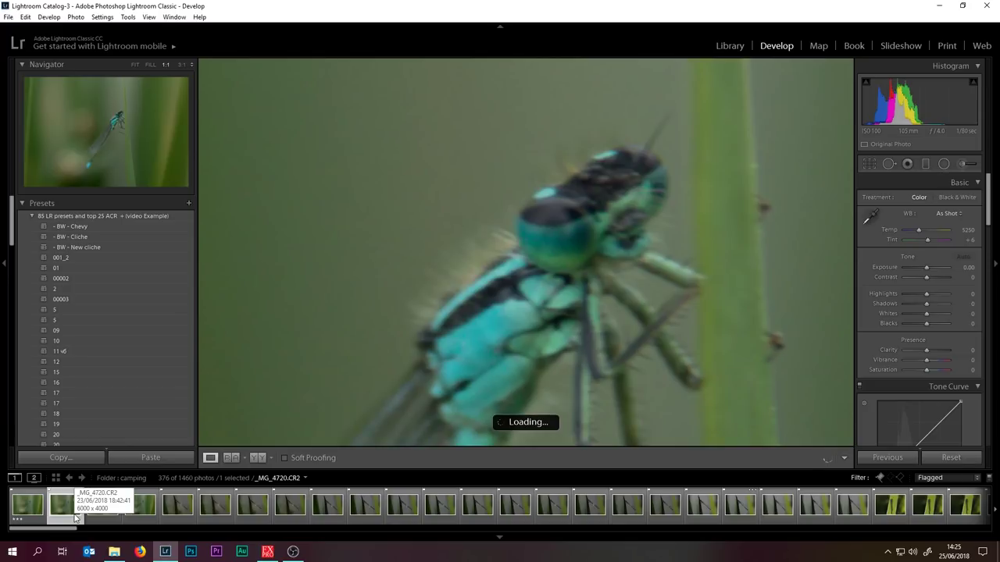
key(x)
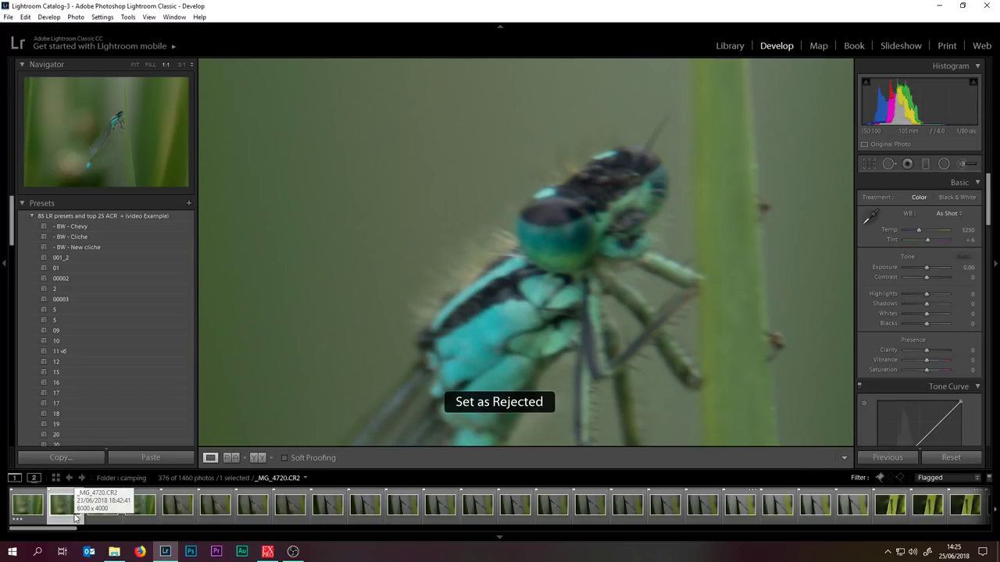
key(x)
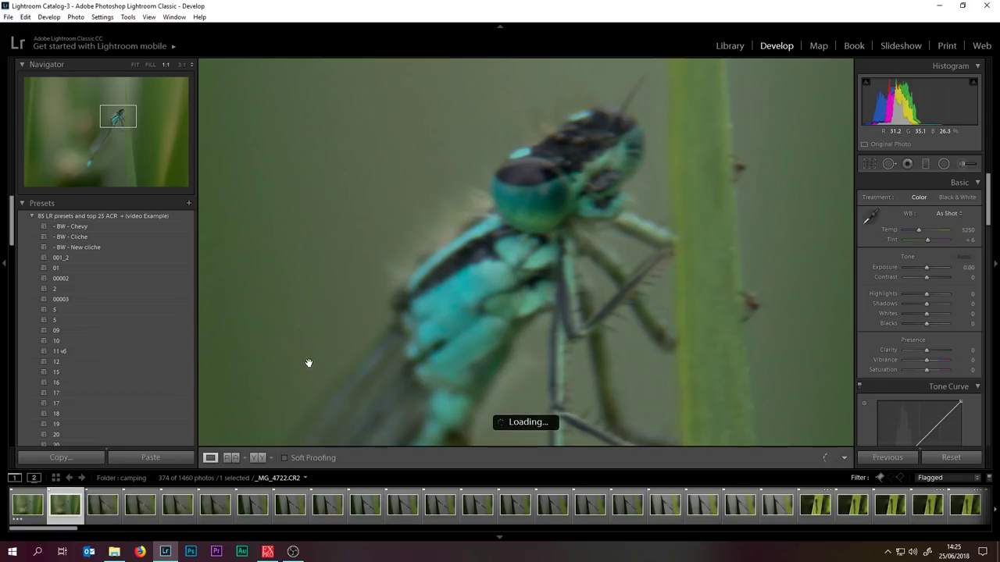
key(x)
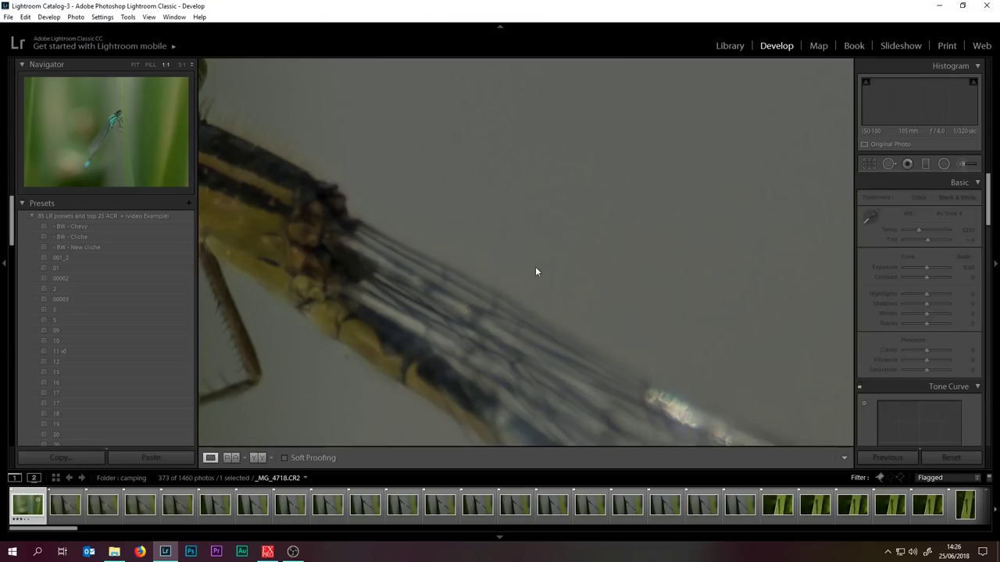
Check the next damselfly frame's head at 1:1, then show the folder in the Library grid
click(535, 269)
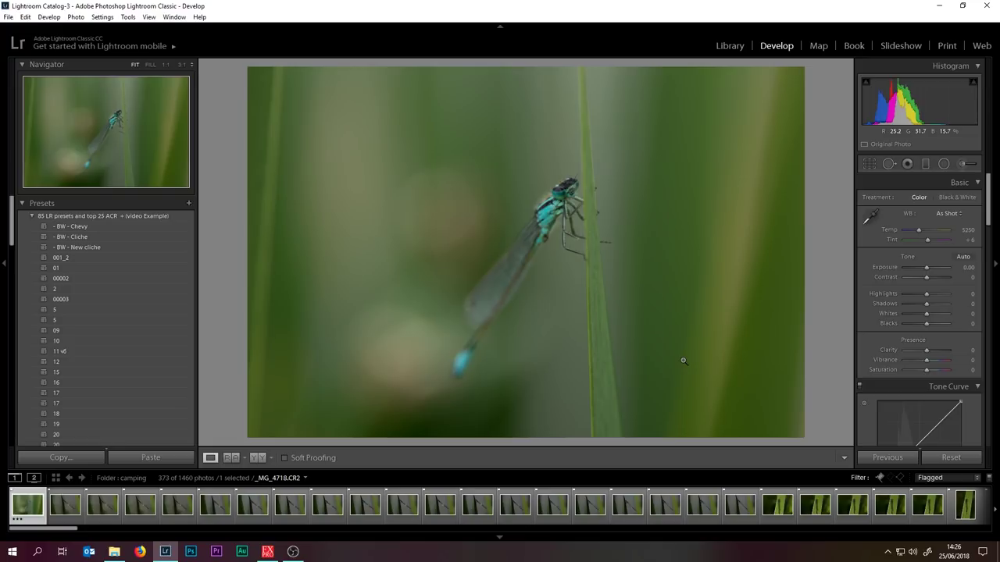
key(Right)
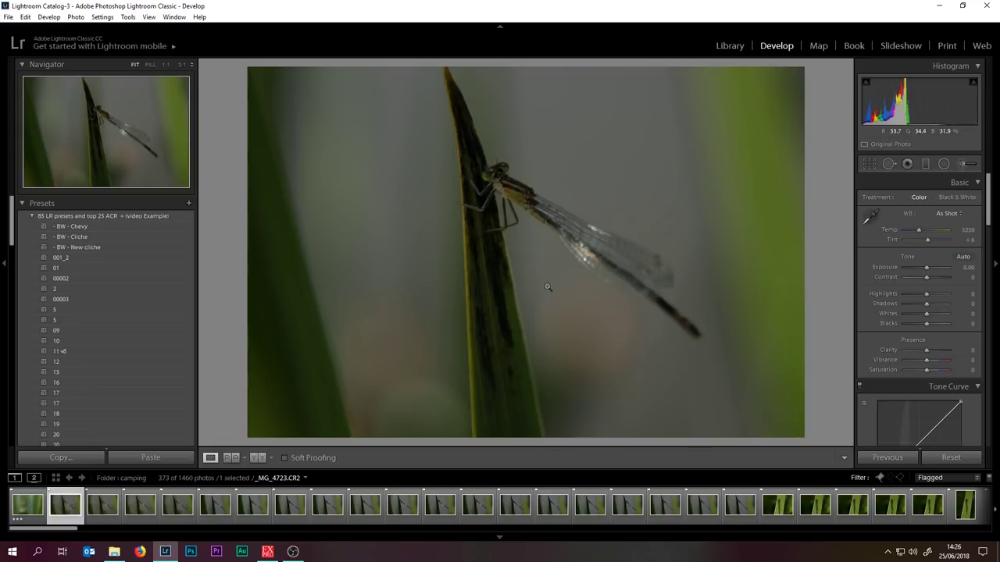
click(547, 203)
click(468, 195)
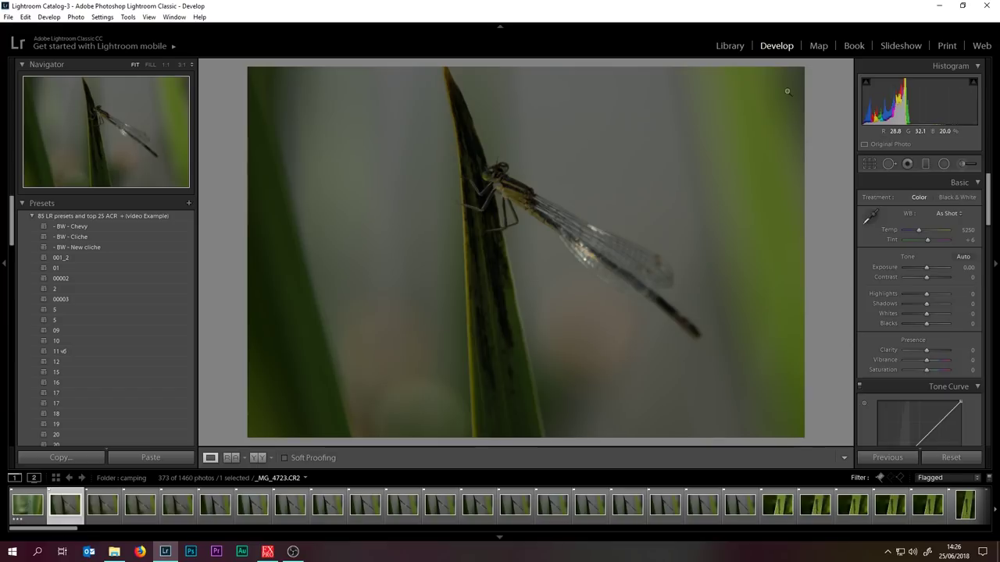
click(729, 45)
scroll(684, 323, down, 3)
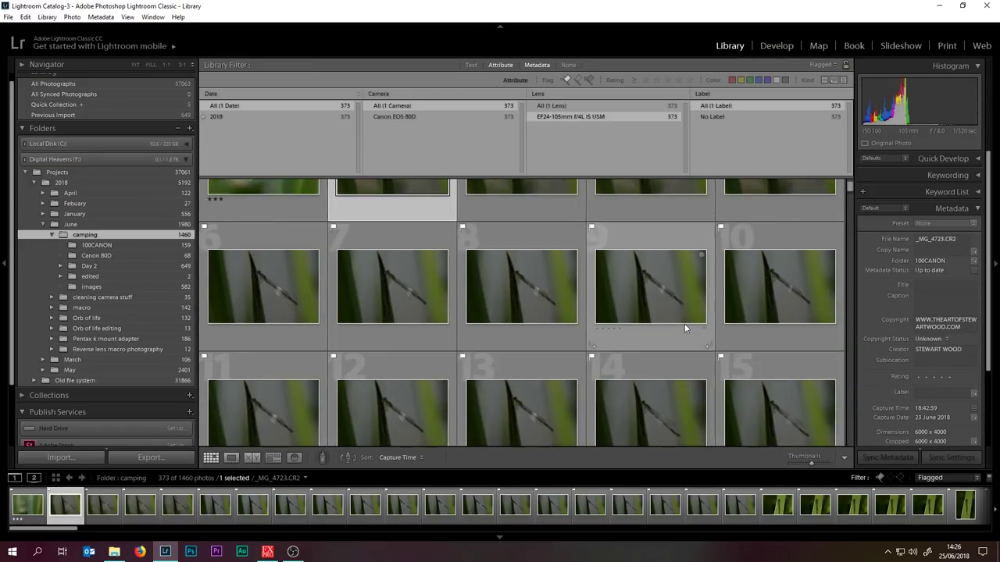
Reject the 19-frame dark-leaf damselfly burst, leaving 354 photos
scroll(684, 324, down, 2)
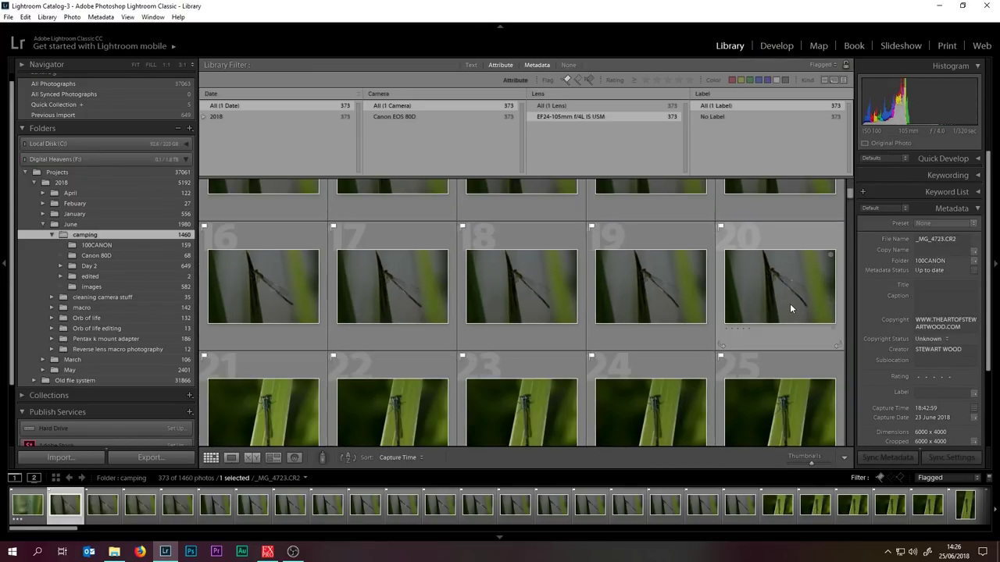
shift+click(788, 303)
key(x)
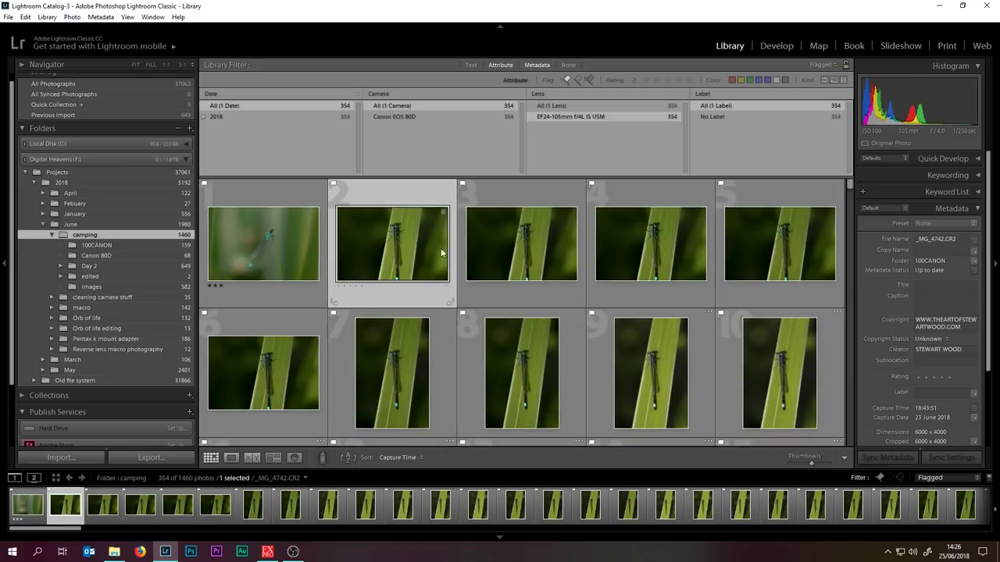
Check the next photo's lower body at 1:1, then return to the Library grid
click(763, 50)
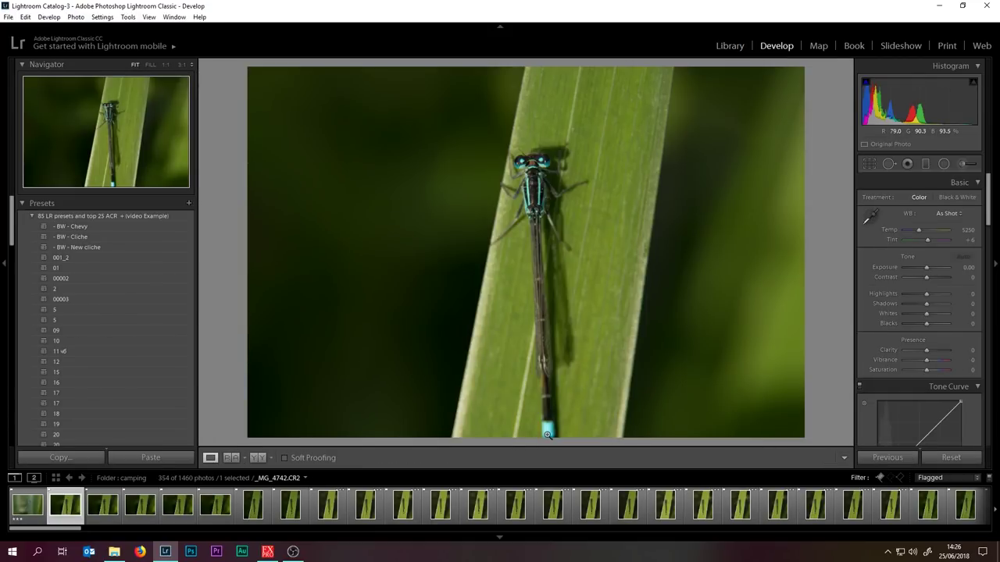
click(584, 435)
click(744, 363)
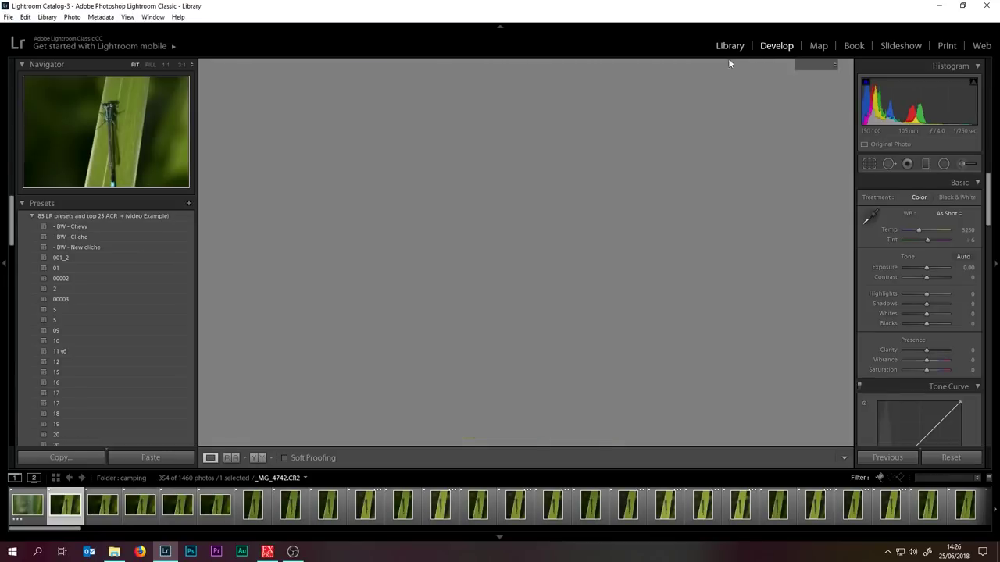
click(730, 46)
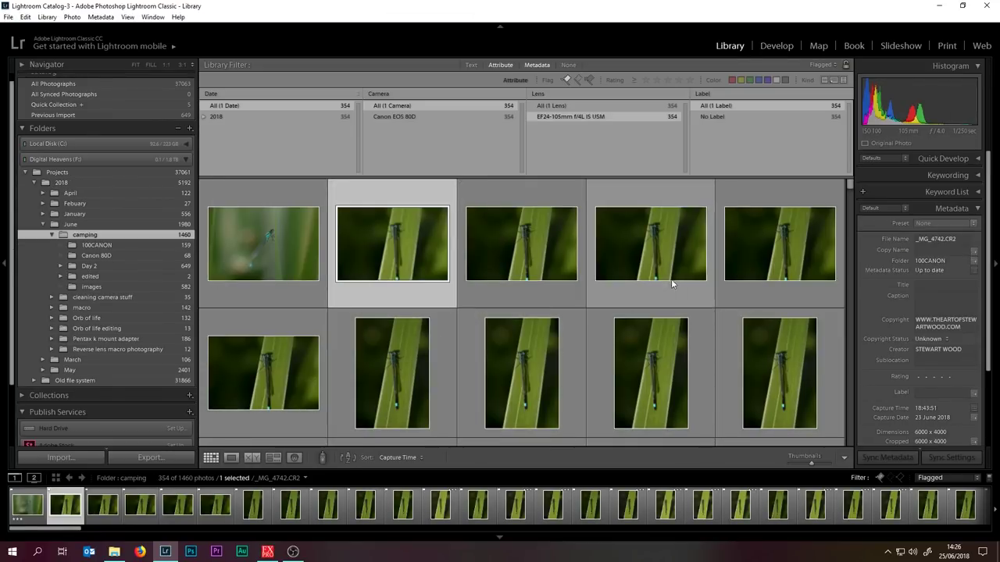
Reject leaf-burst photos 2–6, then check _MG_4769.CR2's wings and abdomen at 1:1 in Develop
shift+click(301, 381)
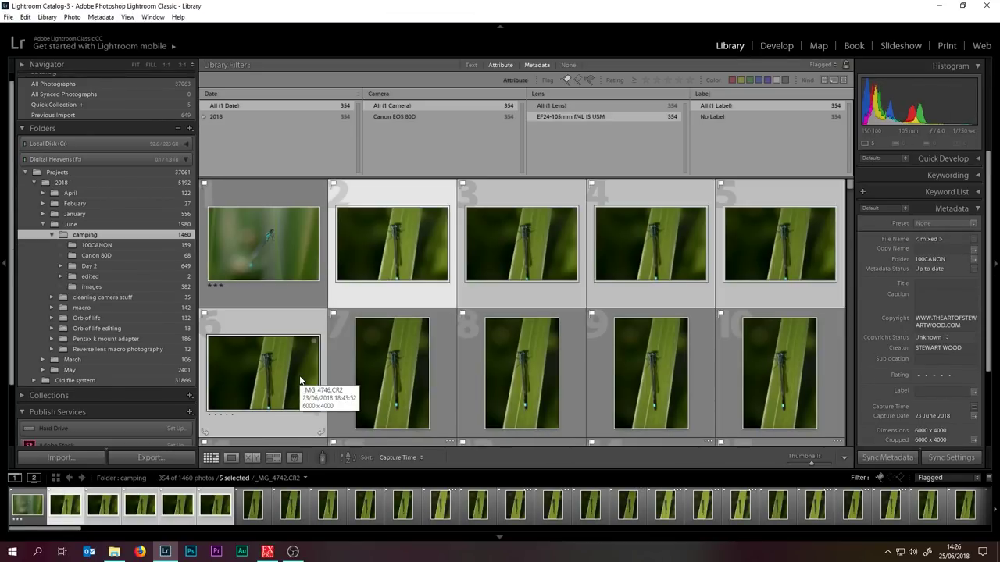
key(x)
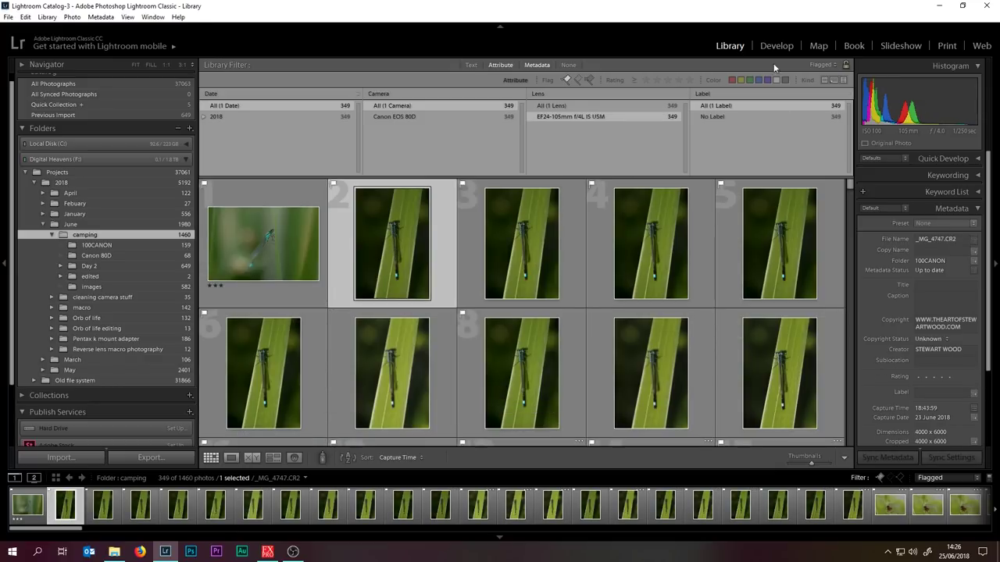
key(d)
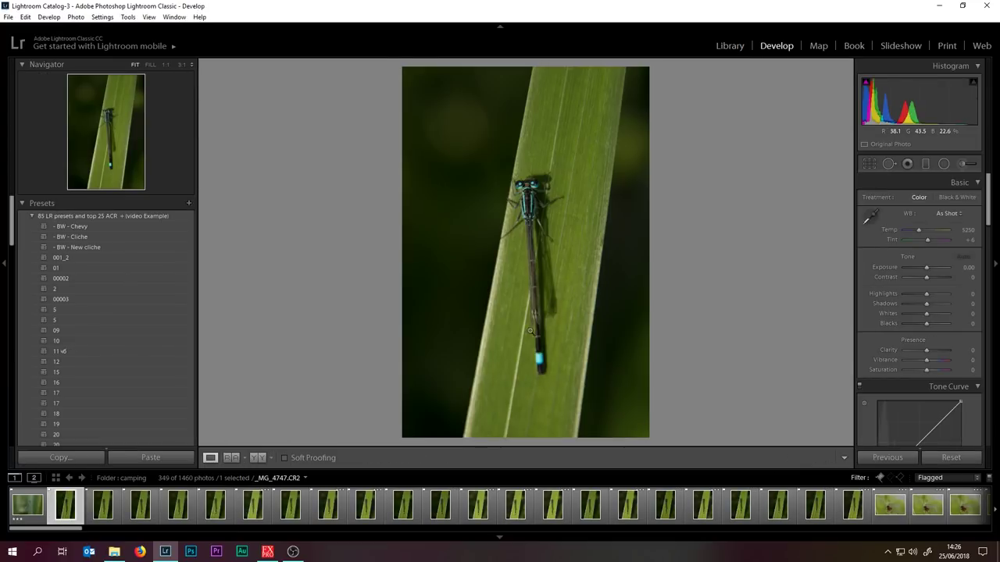
click(531, 331)
drag(615, 370, 532, 210)
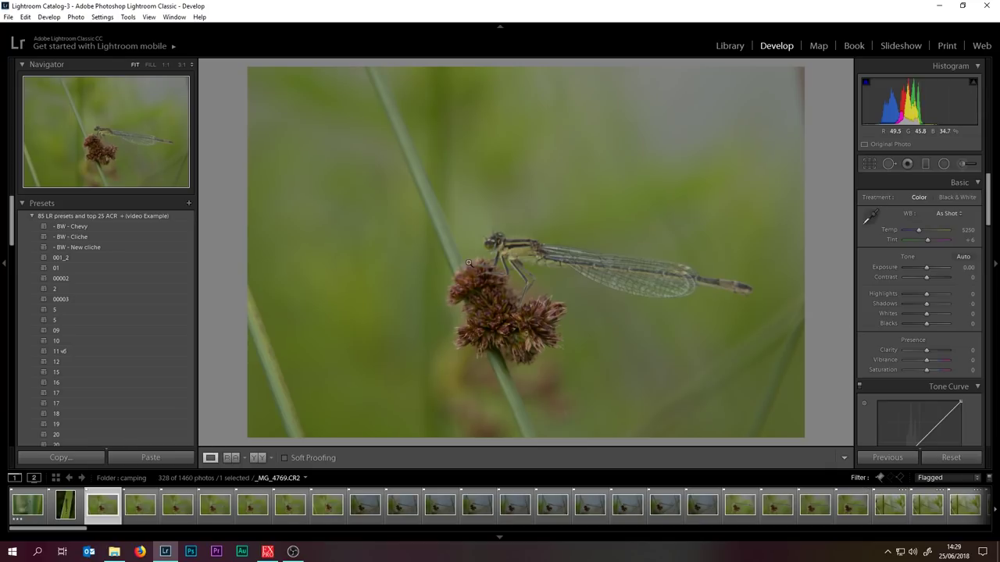
Examine the seed-head damselfly's head and legs at 1:1, then flag _MG_4769.CR2 as Rejected
click(504, 253)
click(475, 342)
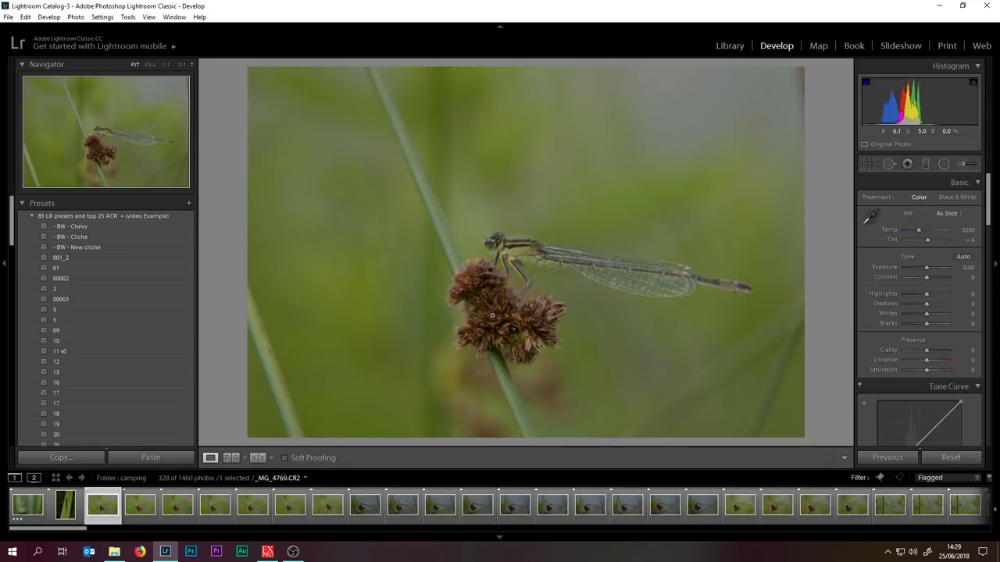
click(491, 293)
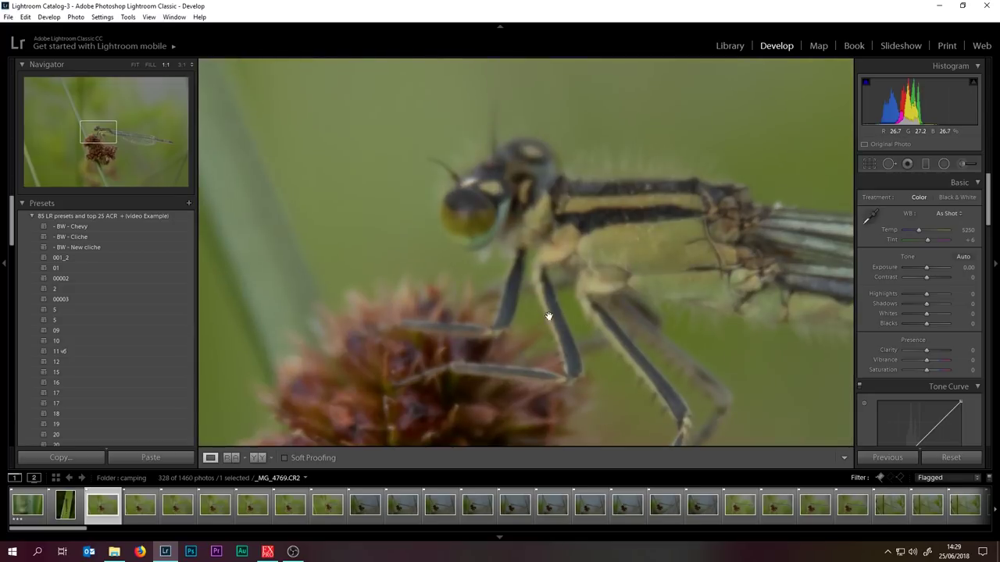
drag(548, 316, 462, 319)
key(x)
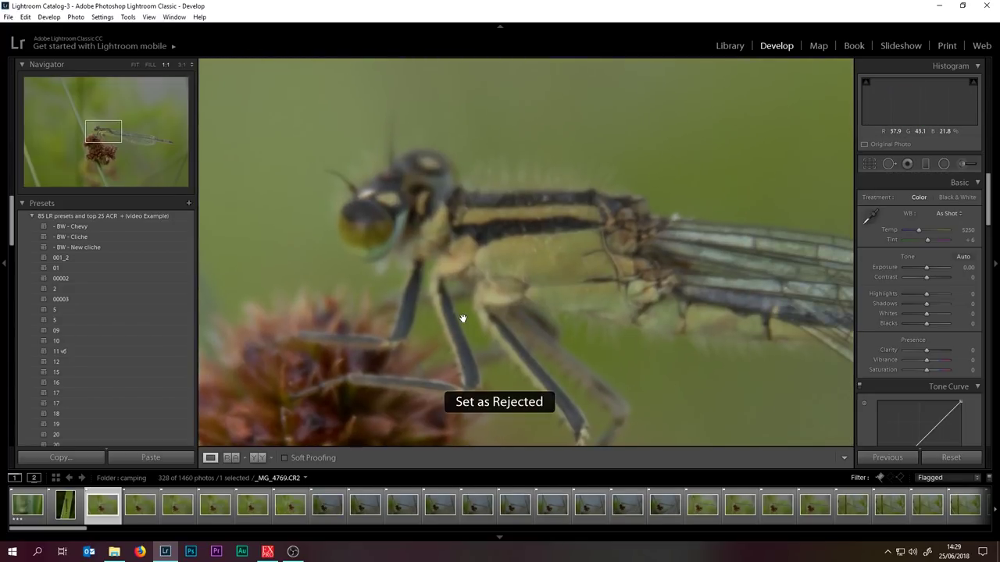